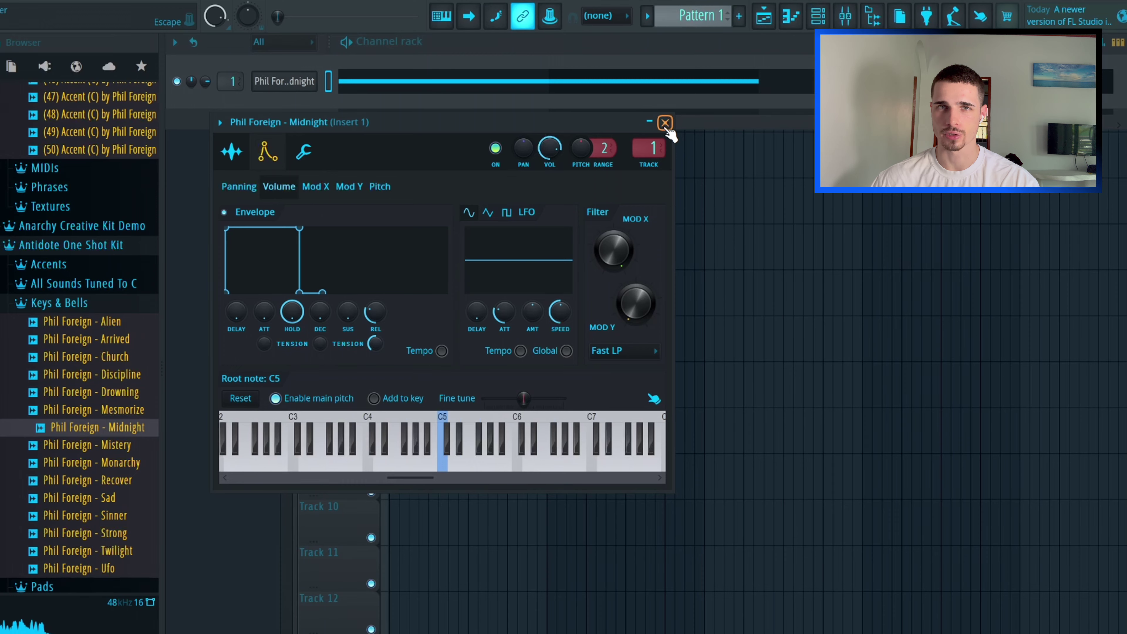
Step: Add two-bar A5 and D5 notes above the D4 note in the piano roll, with A5 starting at bar 1
left_click(665, 123)
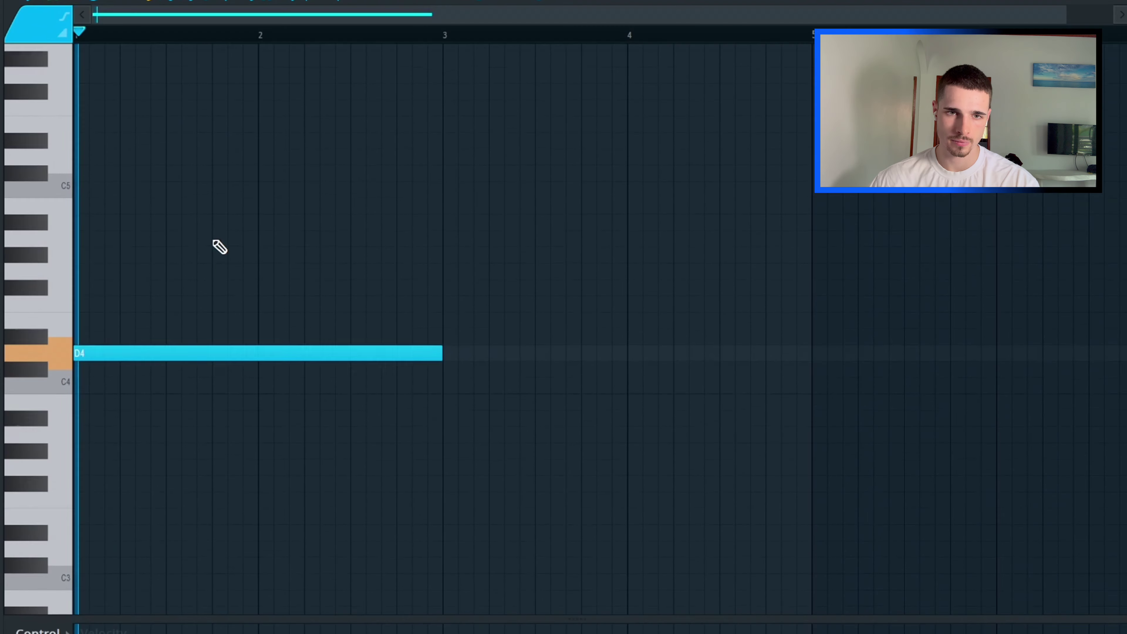
scroll(151, 261, "up", 2)
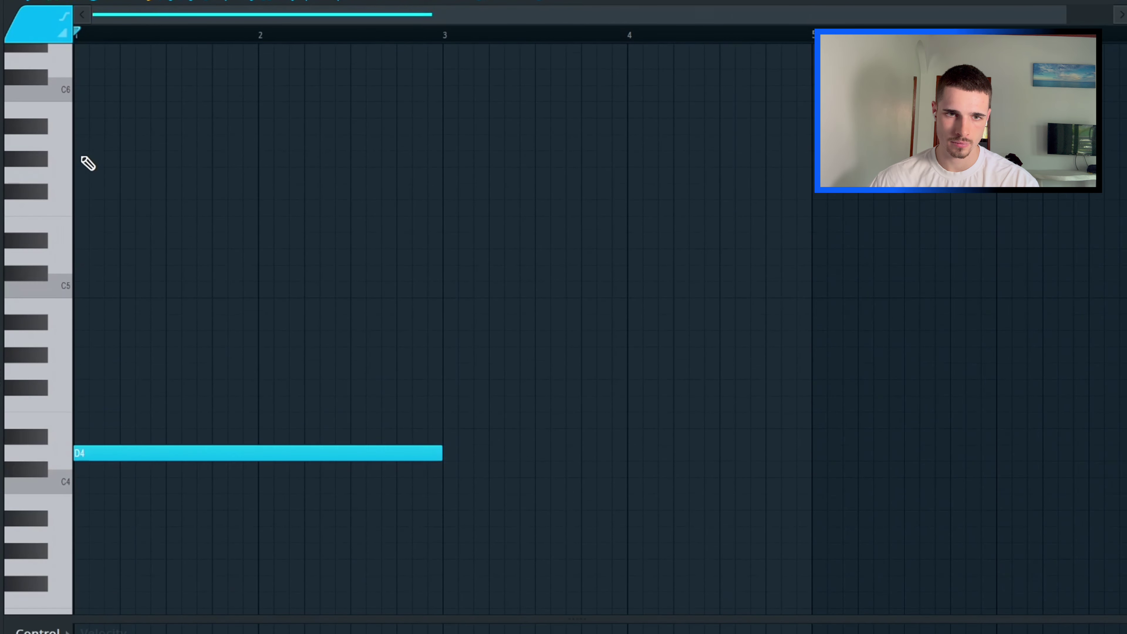
left_click(80, 143)
left_click(105, 258)
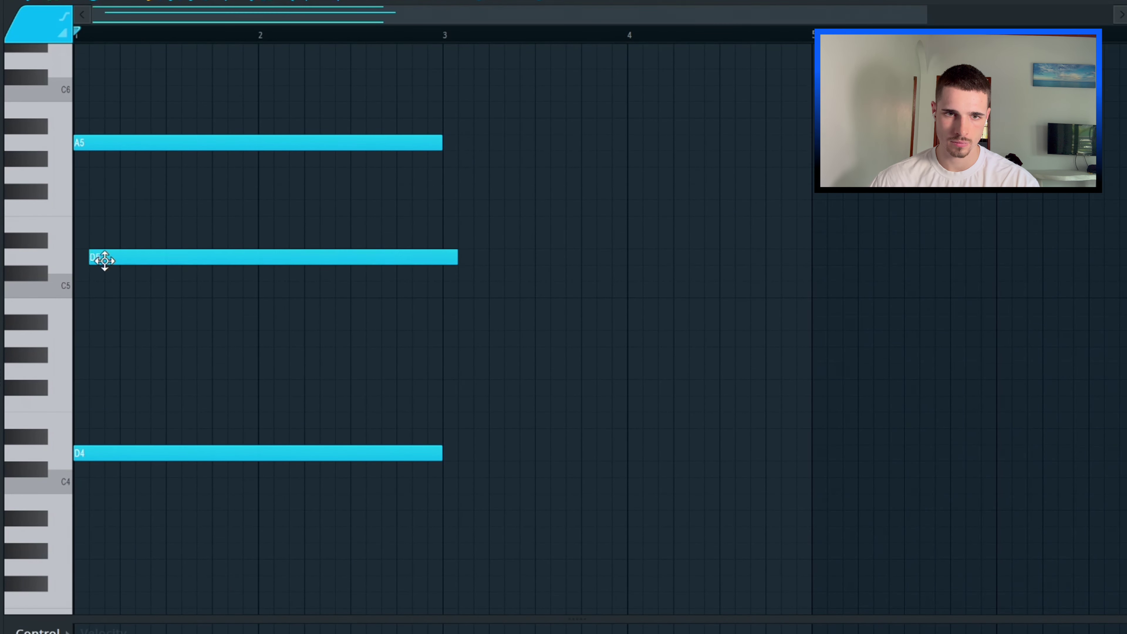
Step: Add an F5 note starting halfway through bar 1, and try an E5 note below it before deleting it
key("space")
left_click(163, 208)
left_click(194, 223)
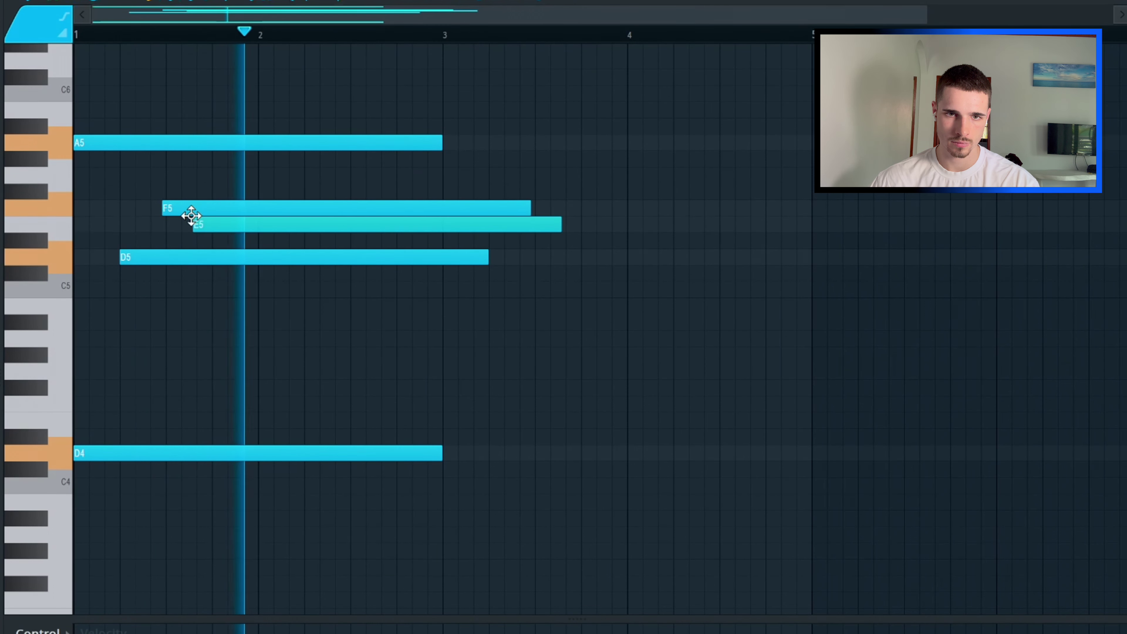
key("space")
left_click_drag(213, 208, 219, 208)
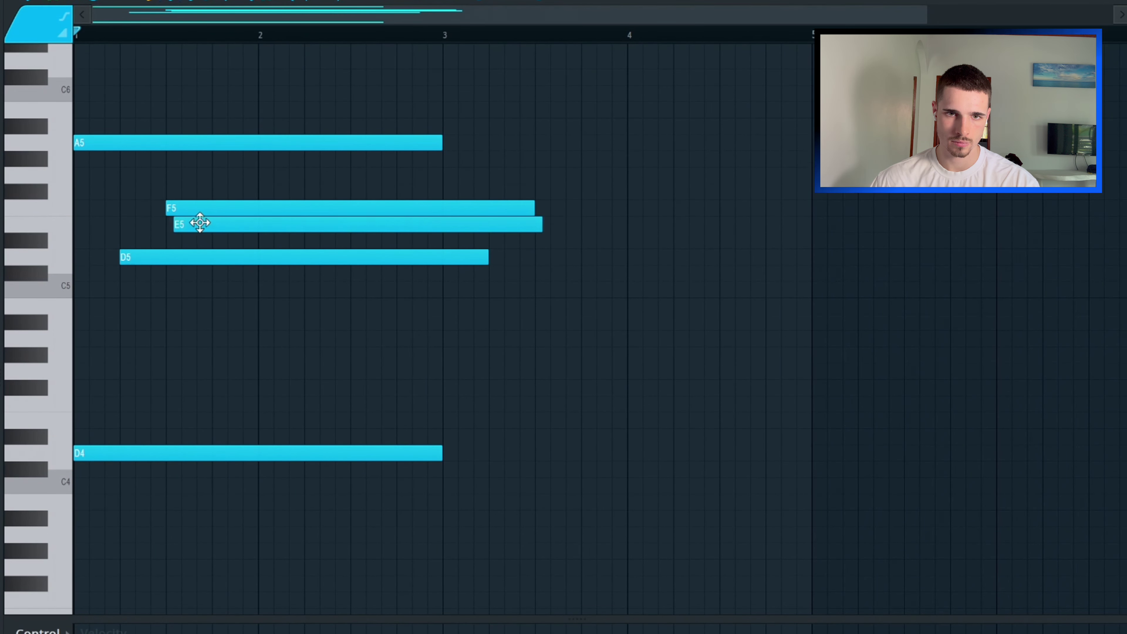
right_click(201, 223)
Step: Trim the F5 and D5 notes to end at bar 3 and duplicate the two-bar phrase
key("space")
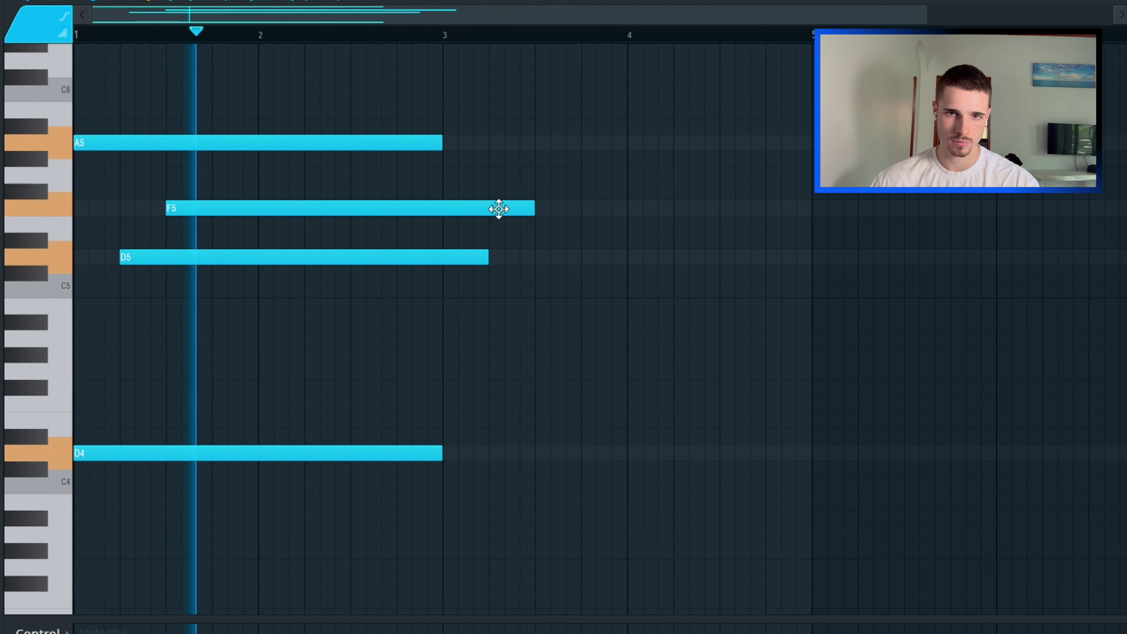
left_click_drag(533, 209, 449, 264)
key("ctrl+b")
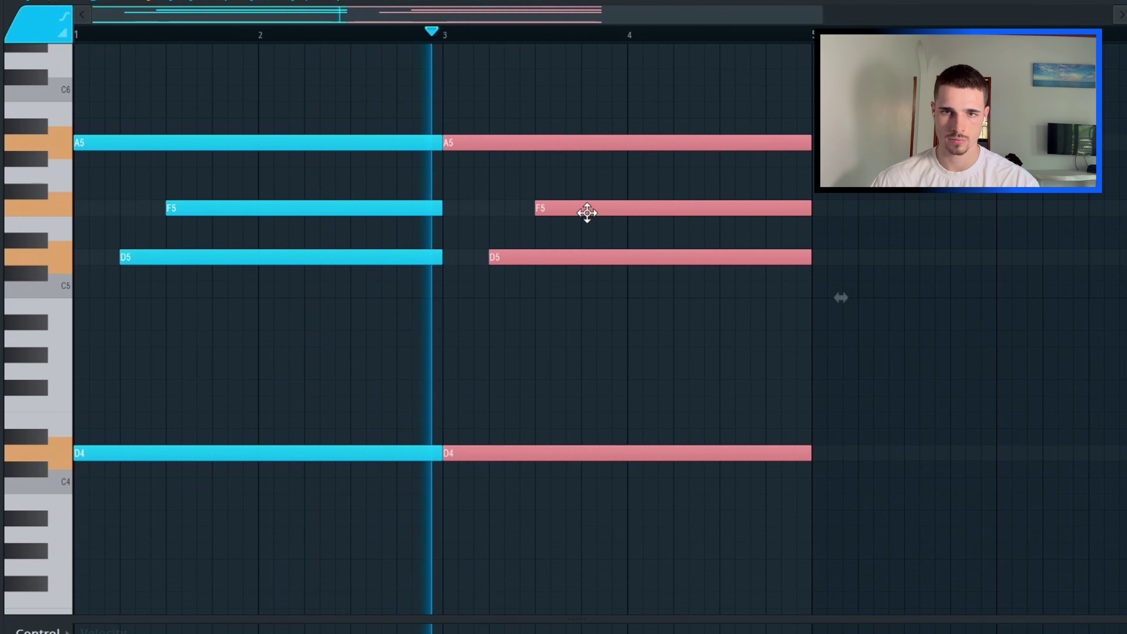
Step: Lower the F5 note in the second half of the phrase to E5 and duplicate the whole four-bar phrase
left_click(588, 213)
left_click_drag(589, 214, 592, 218)
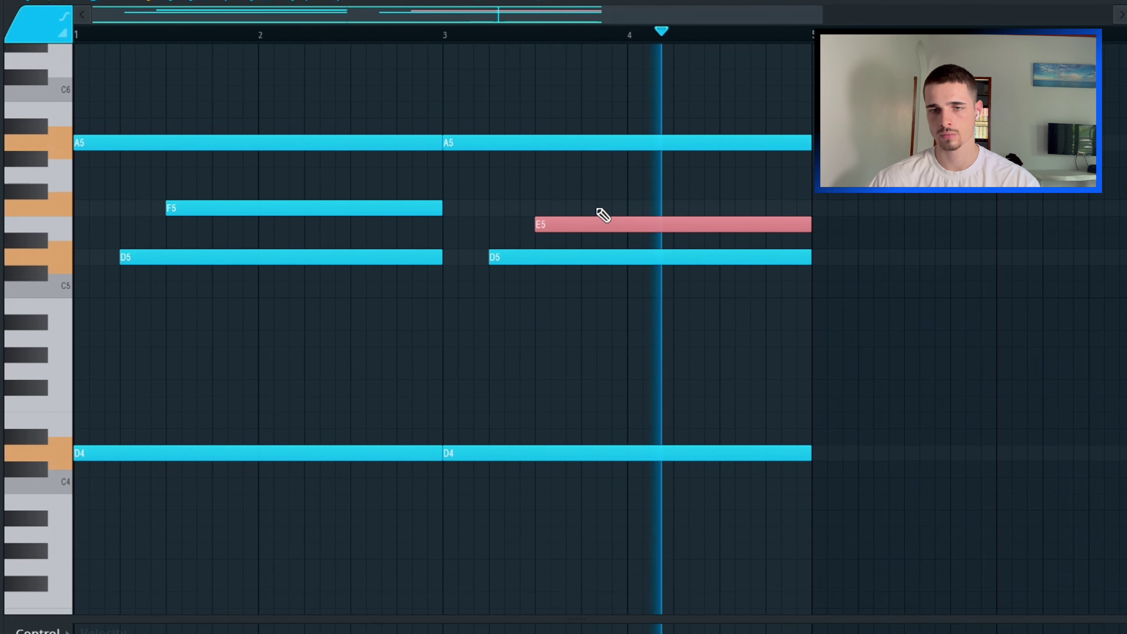
scroll(823, 8, "down", 2)
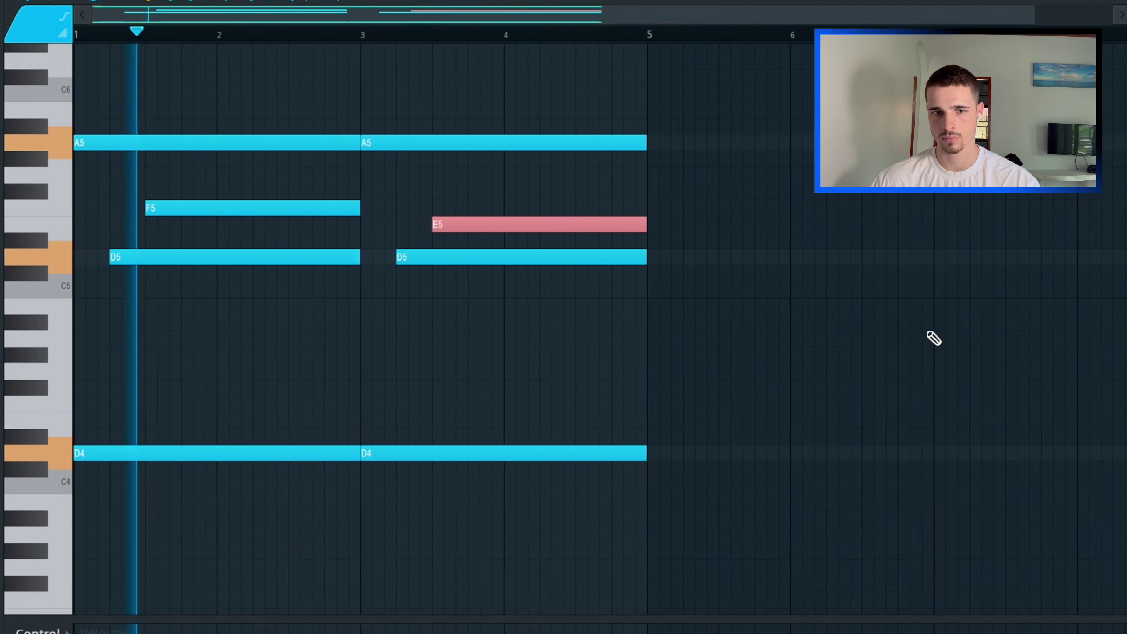
left_click_drag(830, 541, 58, 65)
Step: Try the Discipline, Sad and Sinner sounds from the Keys & Bells folder on the melody channel
left_click(92, 387)
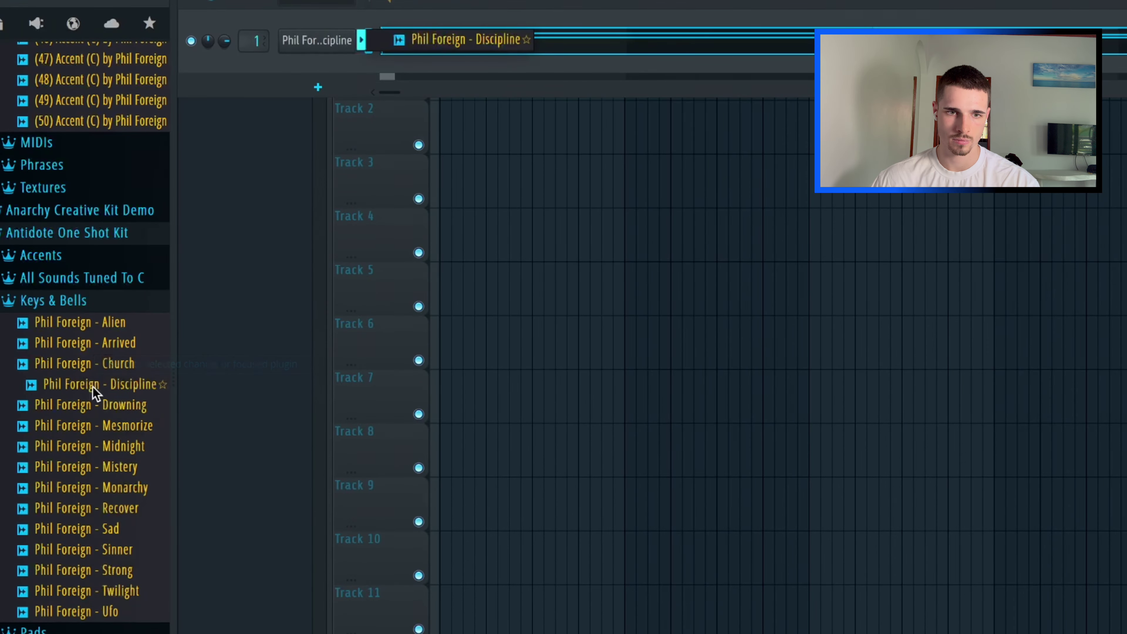
scroll(75, 434, "down", 3)
right_click(84, 453)
left_click(85, 447)
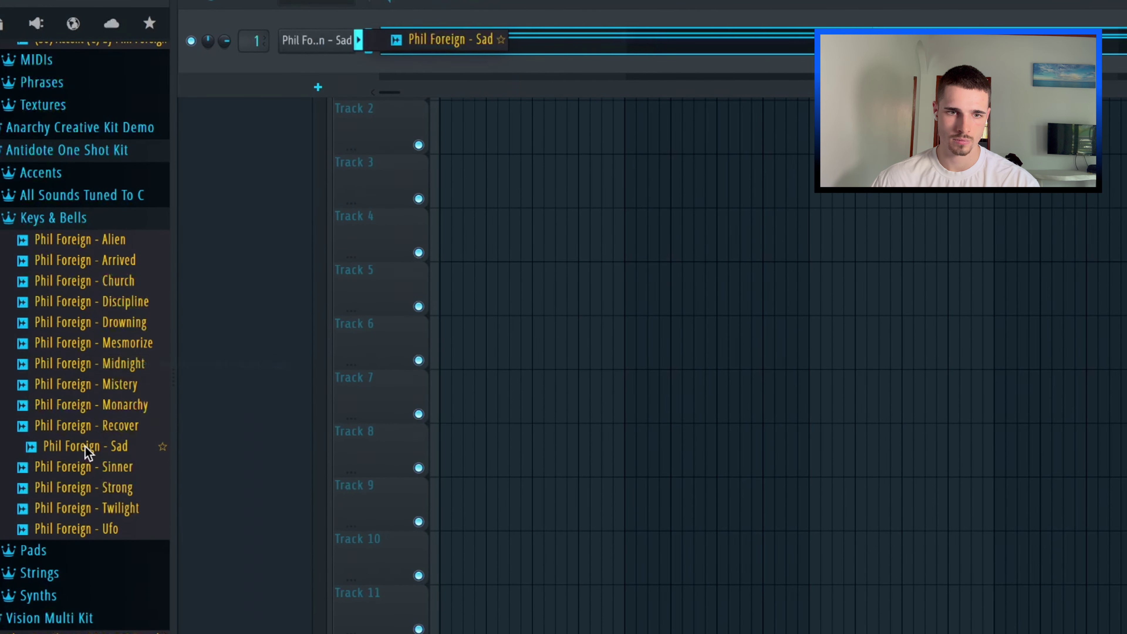
right_click(85, 463)
left_click(84, 464)
Step: Try the Circles sound from the Synths folder on the melody channel, and collapse that folder
scroll(85, 466, "down", 3)
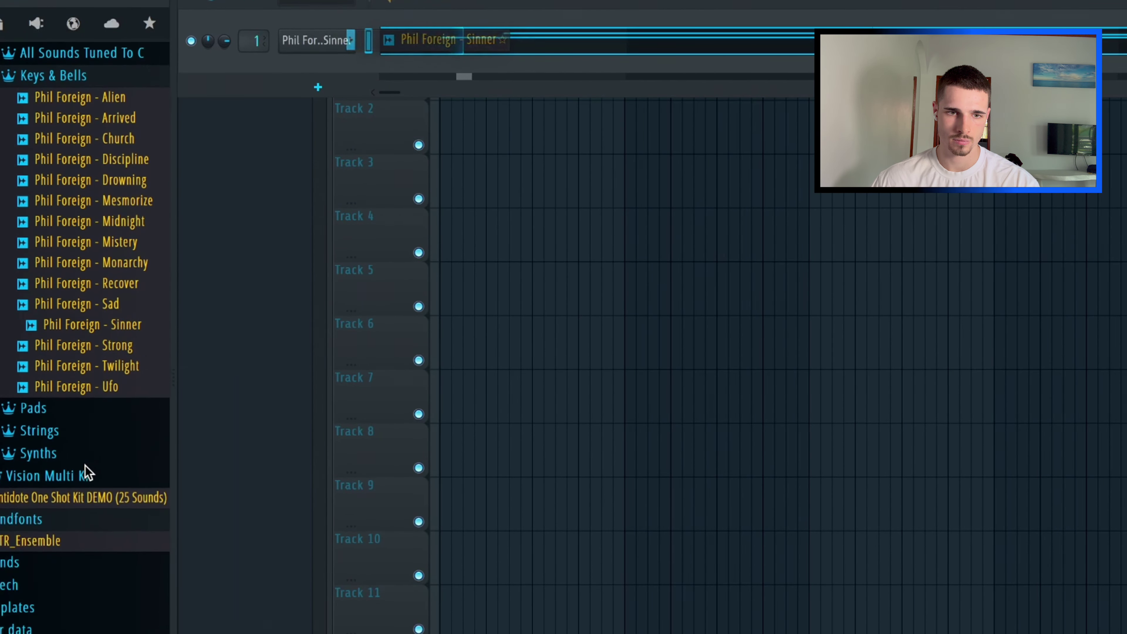
left_click(64, 449)
left_click_drag(71, 462, 77, 472)
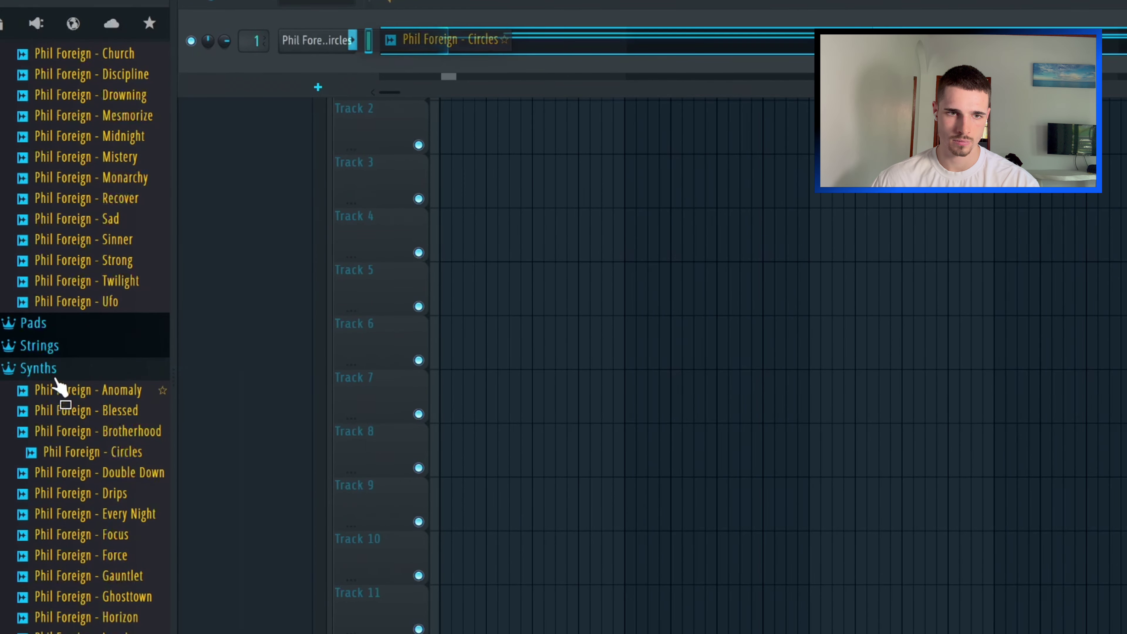
left_click(46, 363)
Step: Load the Hideaway sound from the Pads folder into the melody channel after trying Angel and Cloud Nine
left_click(44, 406)
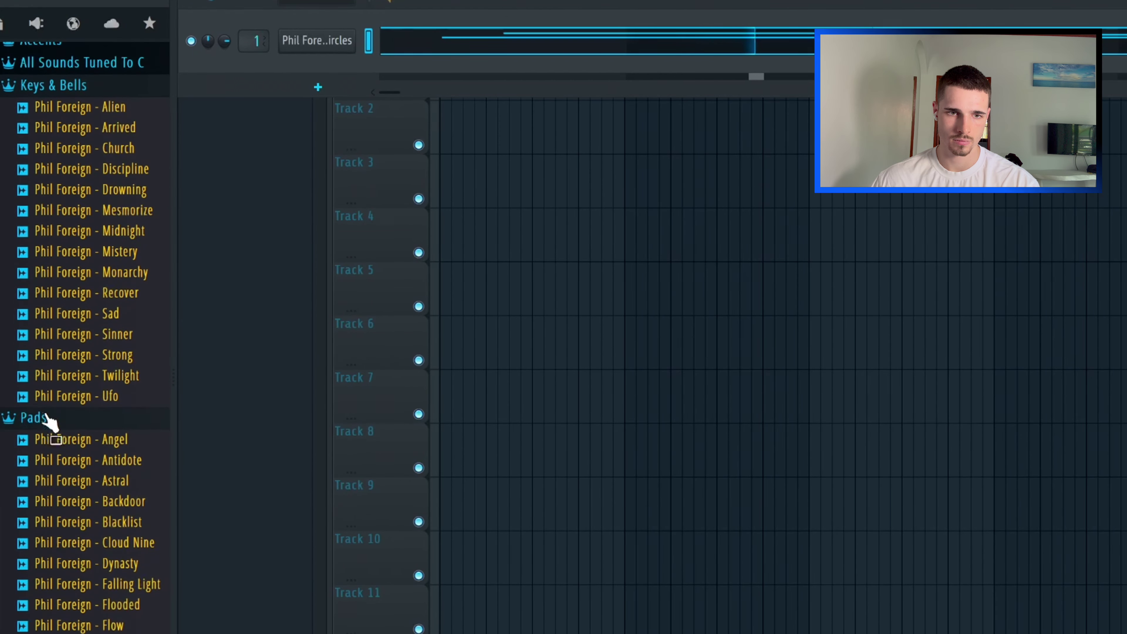
left_click(56, 426)
scroll(59, 433, "down", 1)
scroll(58, 427, "down", 3)
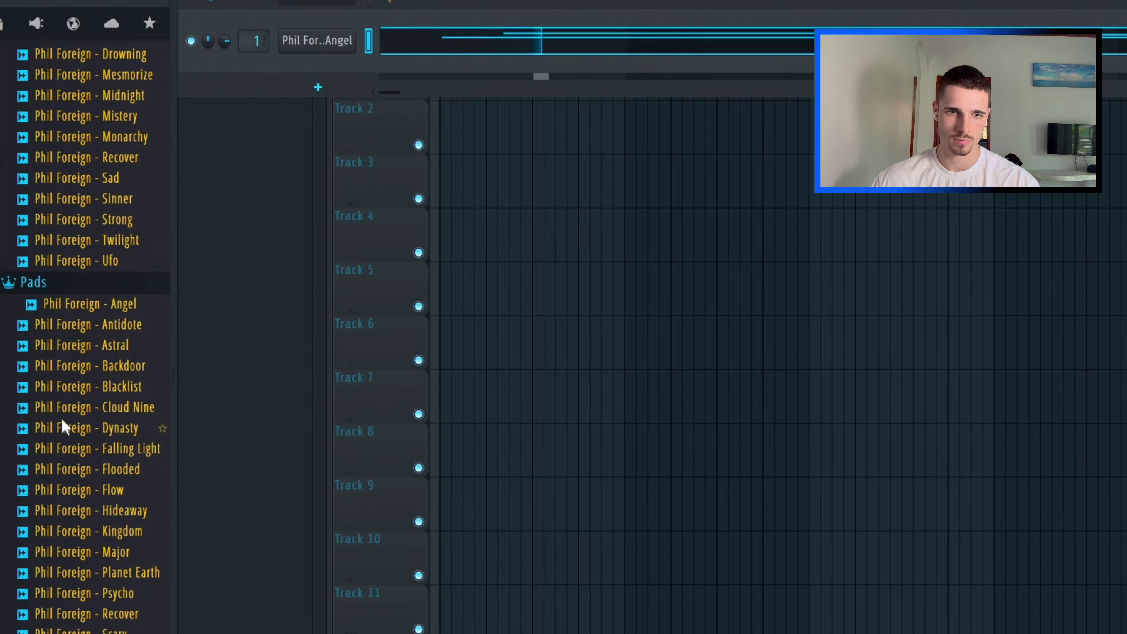
left_click(69, 407)
scroll(70, 412, "down", 5)
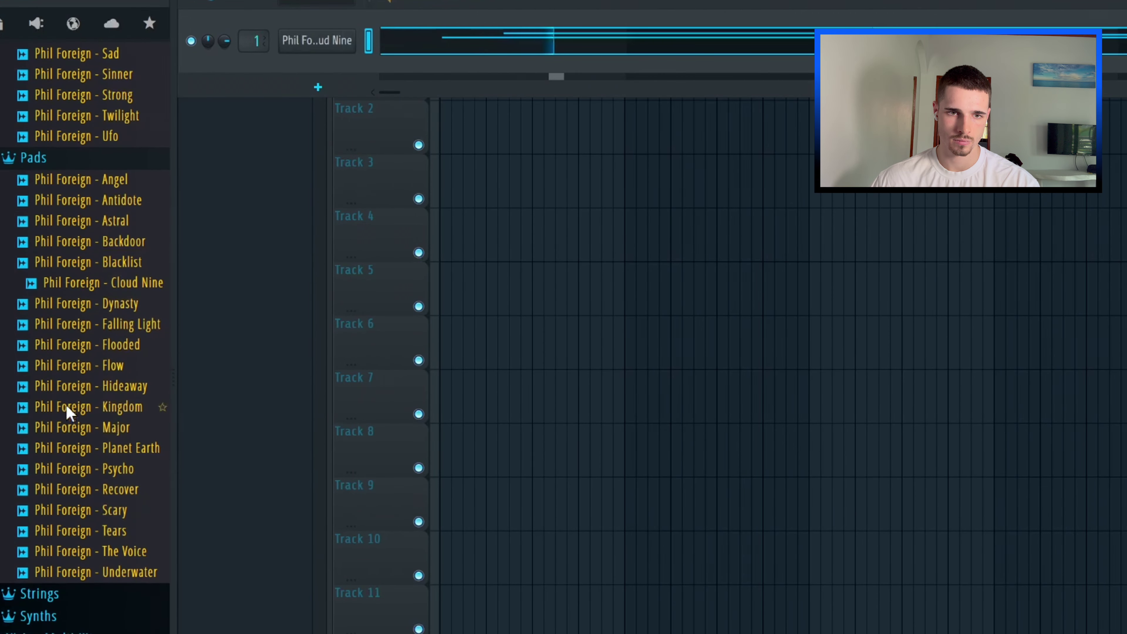
right_click(64, 389)
left_click(62, 393)
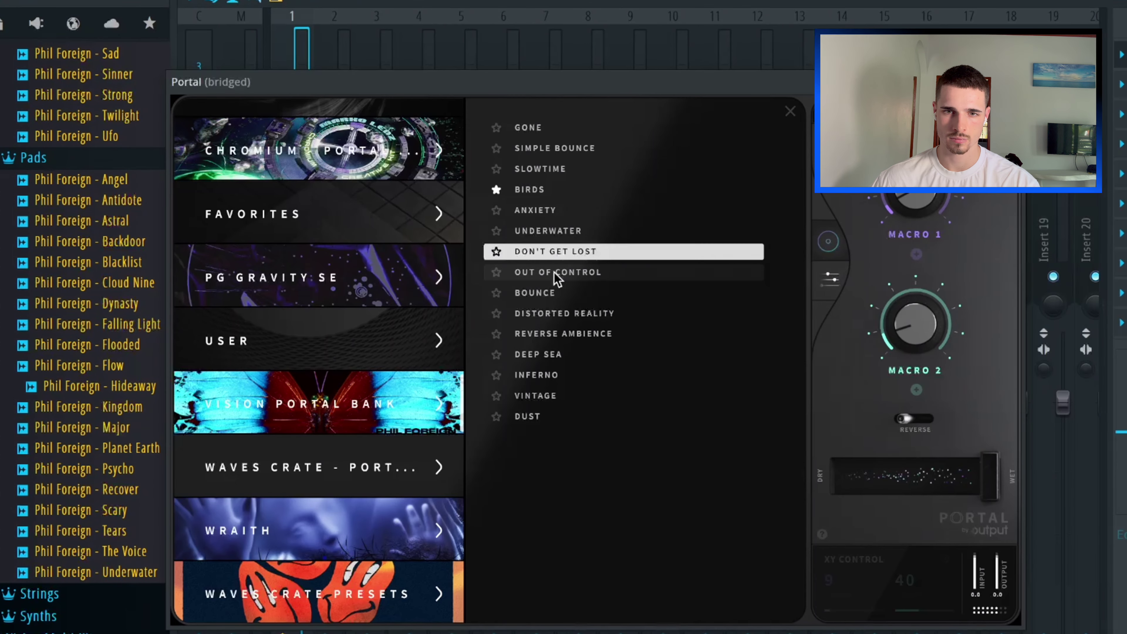
Step: Set Portal on Insert 1 to the Inferno preset after trying Out of Control and Deep Sea
left_click(556, 277)
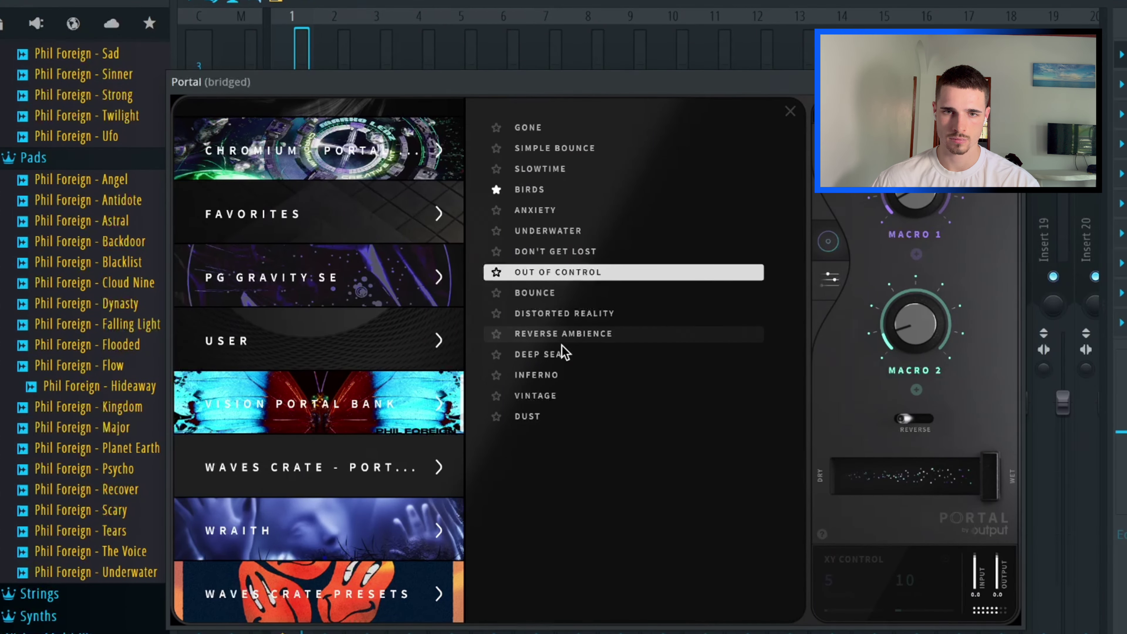
left_click(562, 362)
left_click(561, 374)
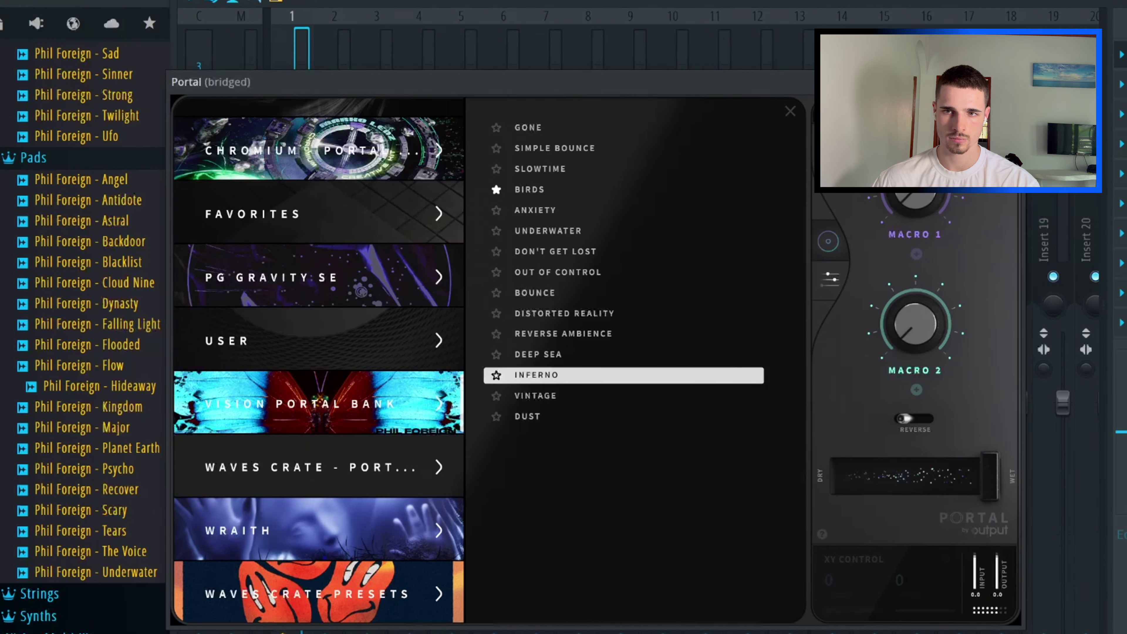
key("Escape")
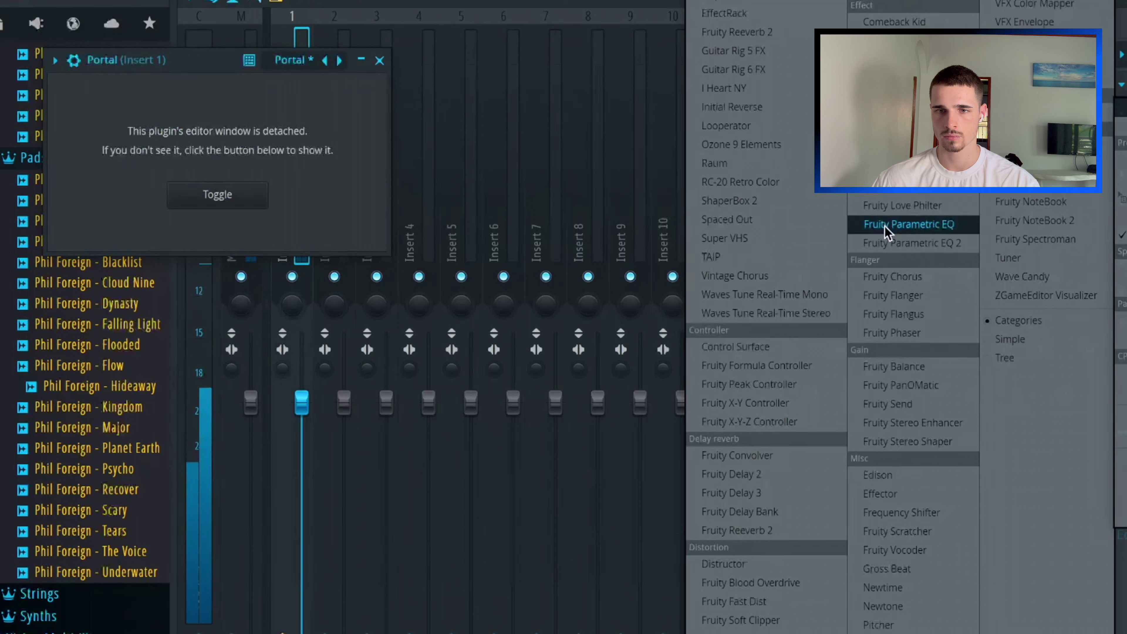
Step: Add a Fruity Parametric EQ to Insert 1, adjust one of its bands, and close the plugin windows
left_click(886, 226)
left_click_drag(396, 326, 452, 327)
key("Escape")
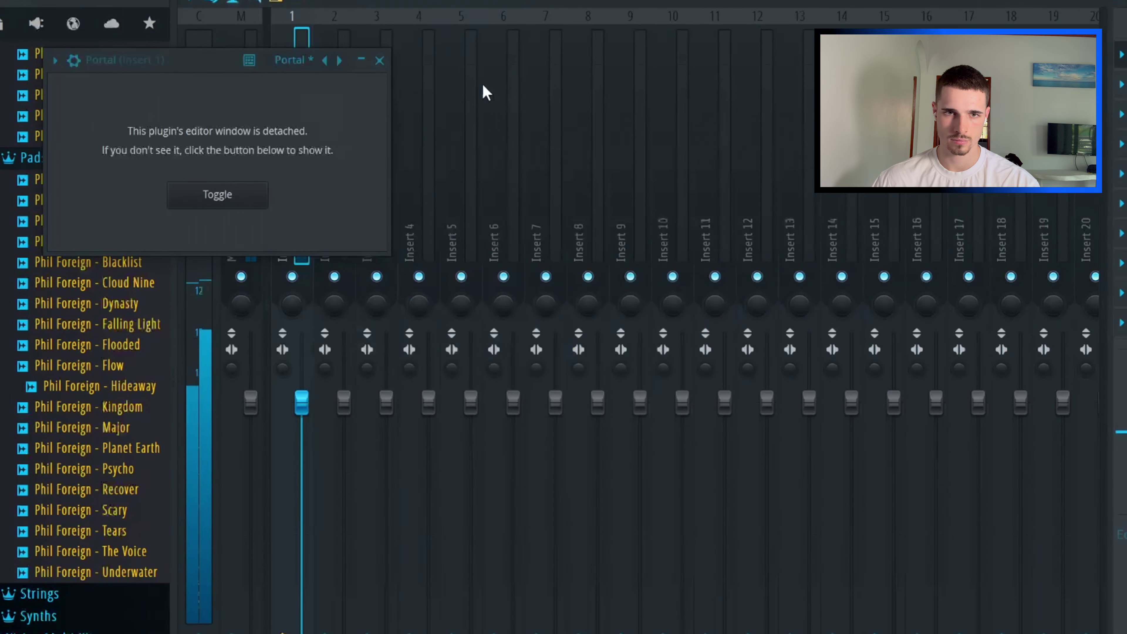
left_click(379, 61)
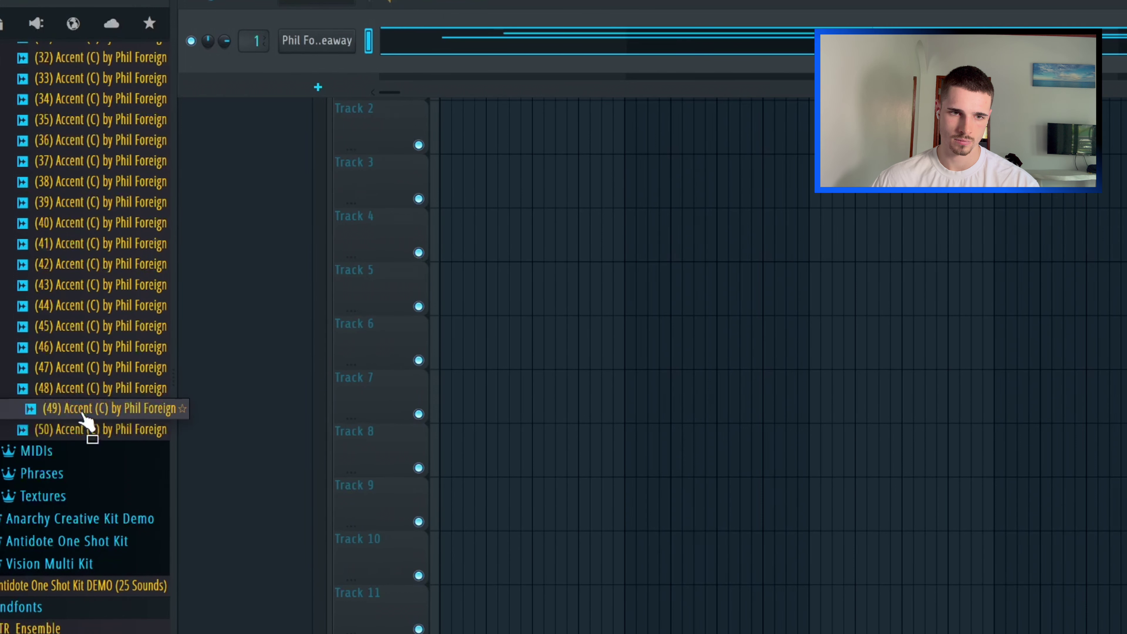
Step: Add the (49) Accent sample as a new channel on mixer track 2 and change its time-stretching time
left_click_drag(84, 417, 262, 81)
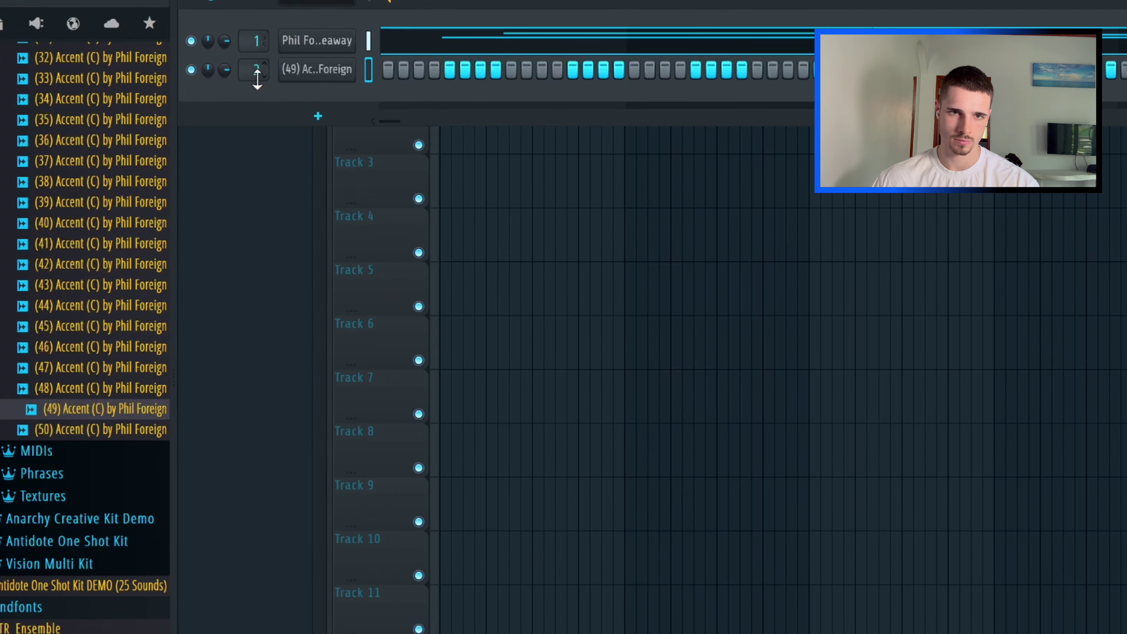
left_click(337, 69)
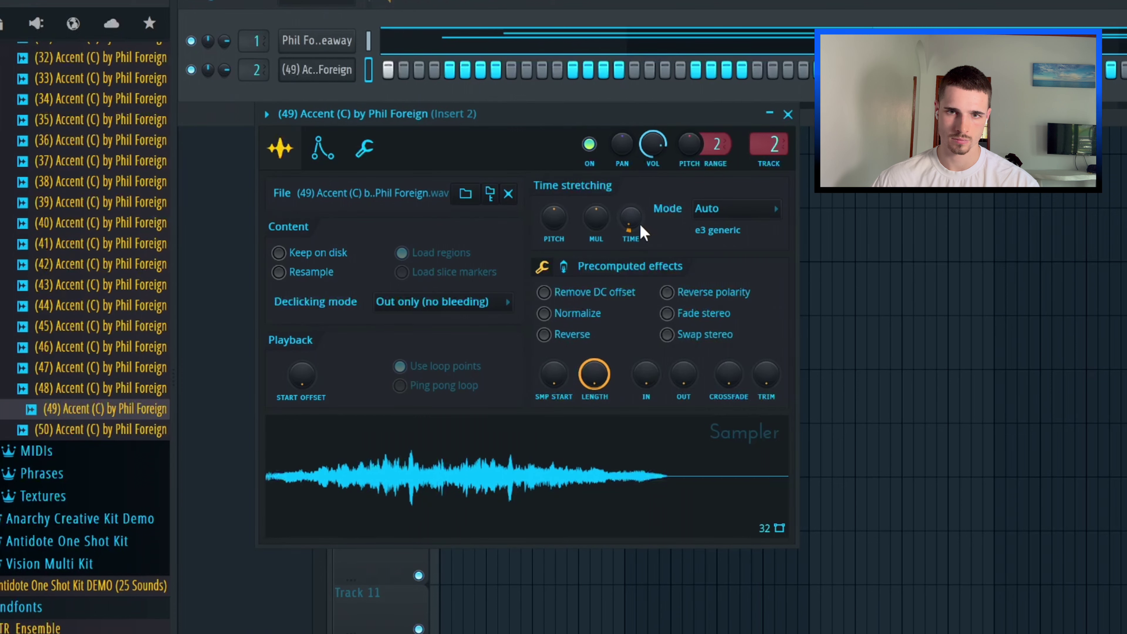
right_click(631, 218)
left_click(764, 241)
Step: Place the accent's note on D5 at the start of bar 1 in its piano roll and play the pattern
right_click(342, 69)
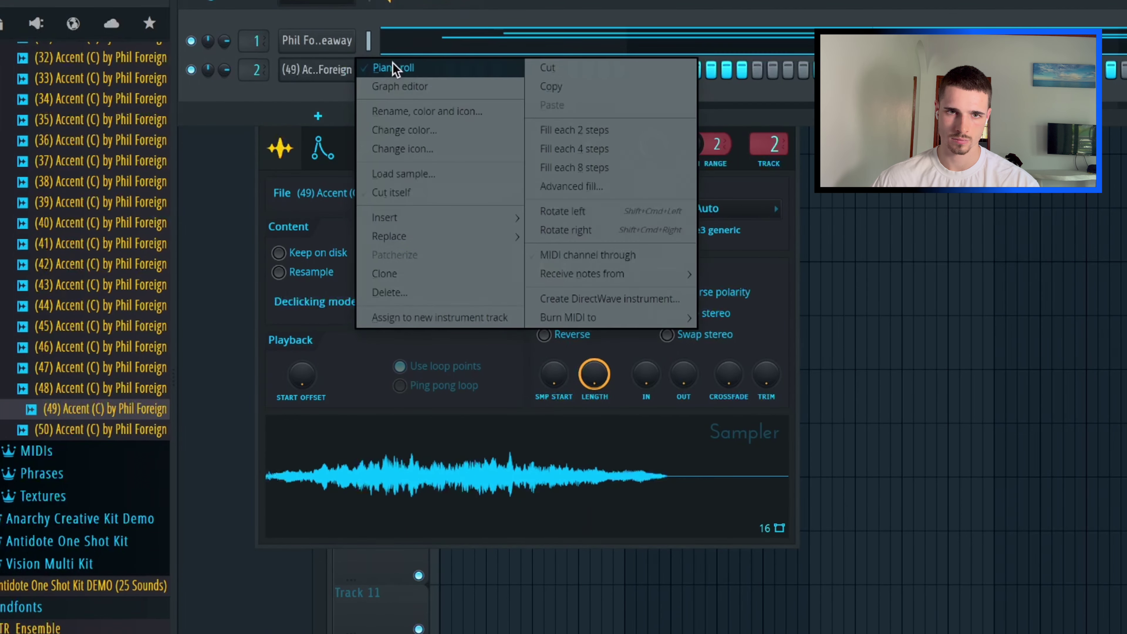
left_click(394, 67)
key("space")
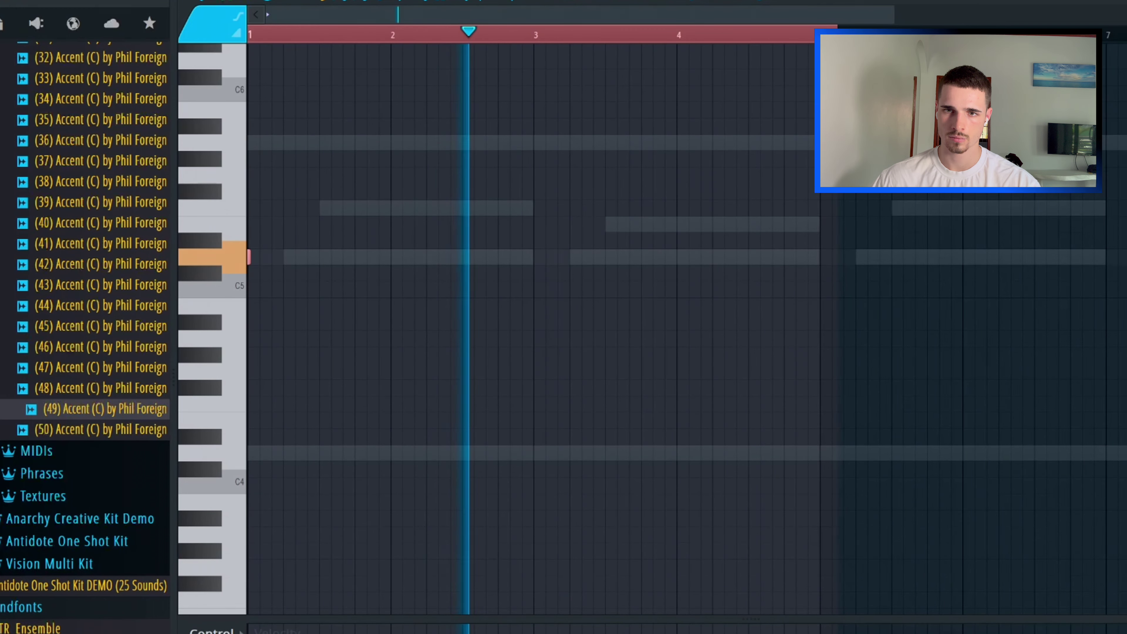
Step: Add the Raum reverb to Insert 1 in the mixer and close its window
key("F9")
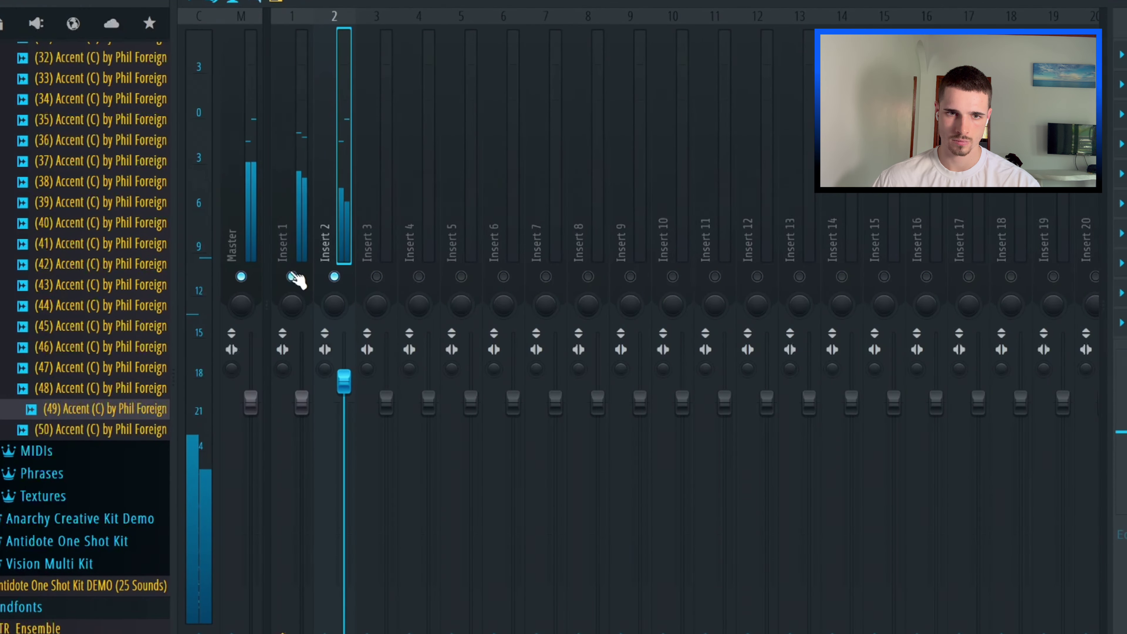
left_click(302, 403)
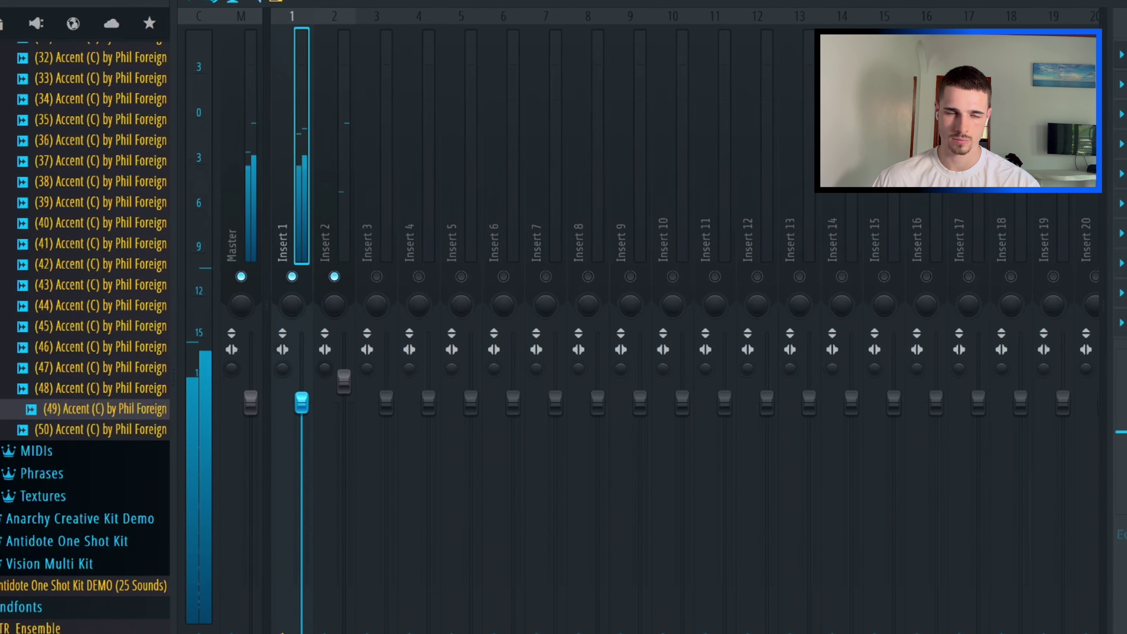
left_click(764, 168)
left_click(767, 177)
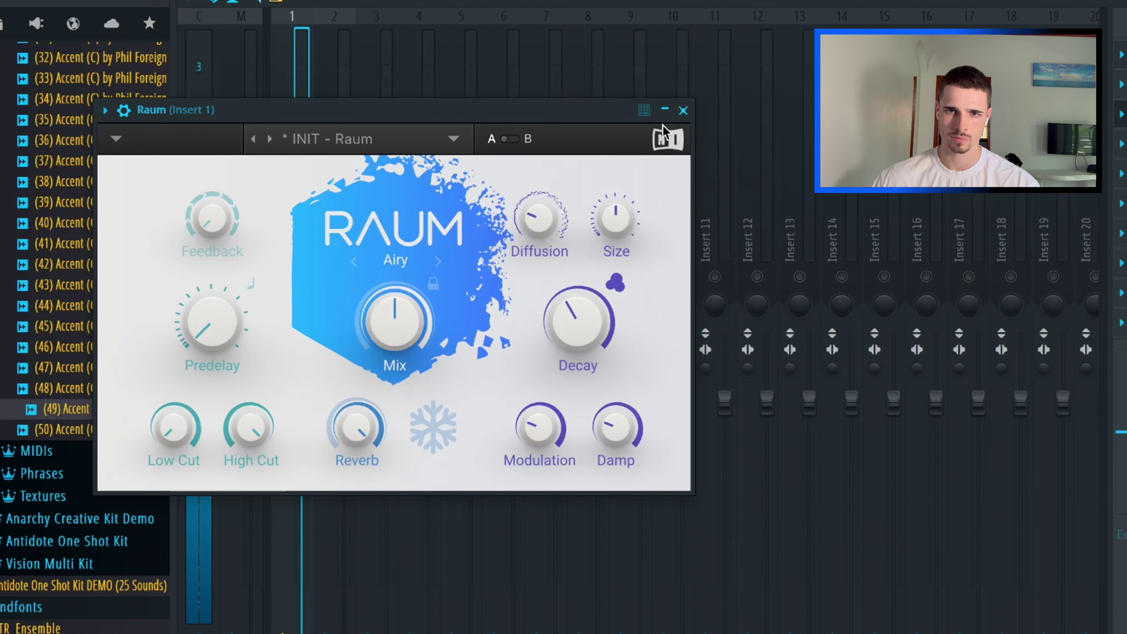
left_click(682, 110)
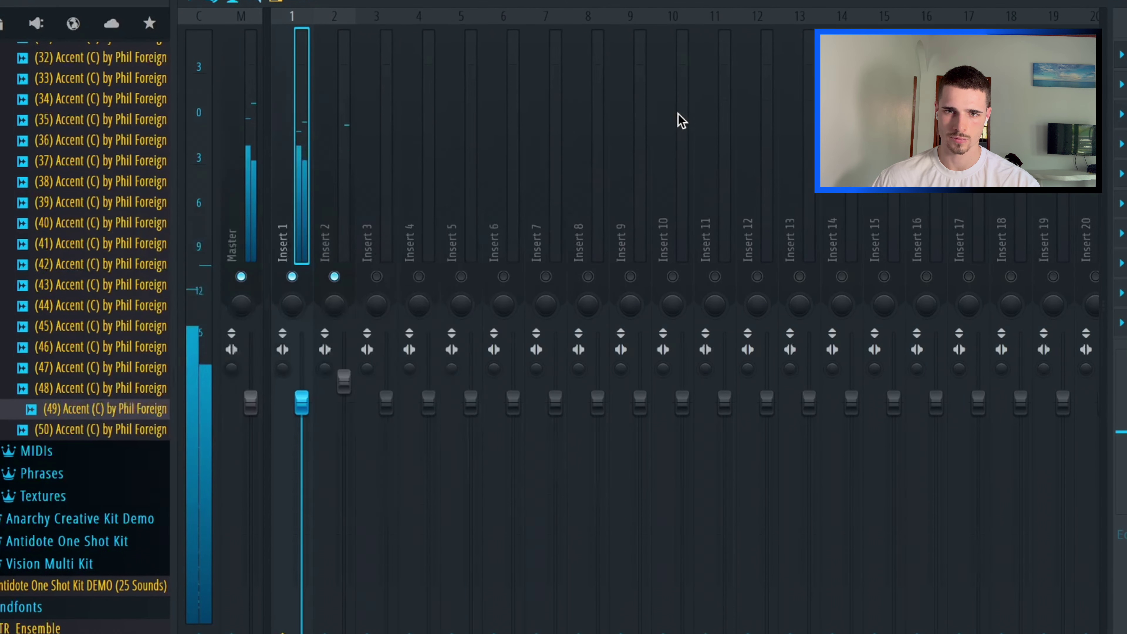
right_click(376, 276)
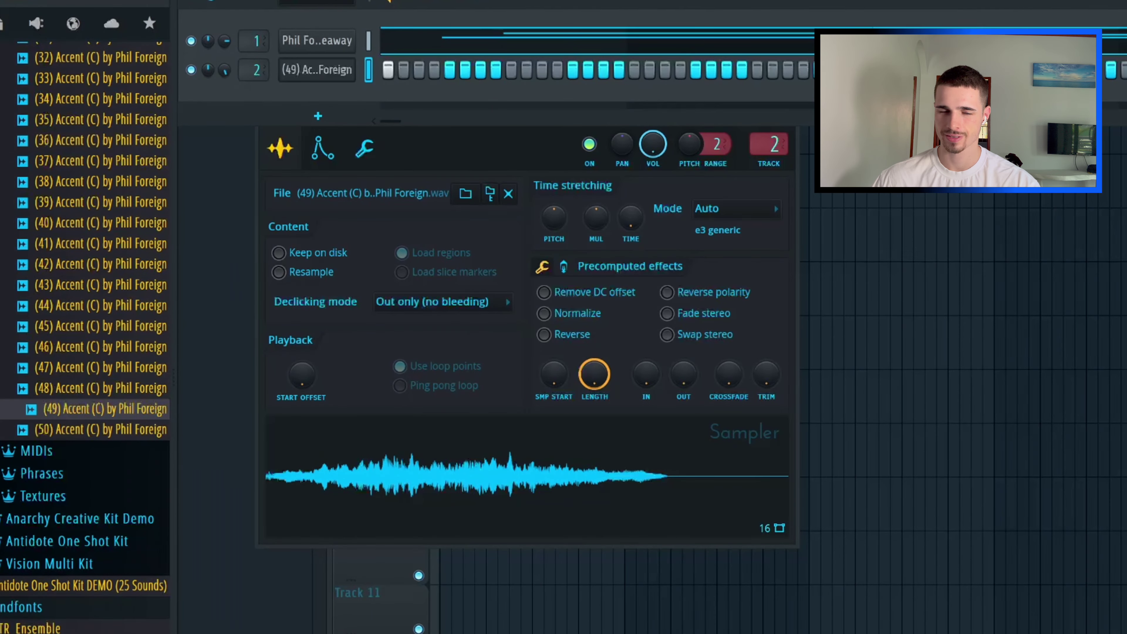
Step: Add the GROWLER BASIC bass one-shot from the Wraith kit as a new channel
scroll(88, 444, "down", 15)
left_click_drag(101, 541, 87, 504)
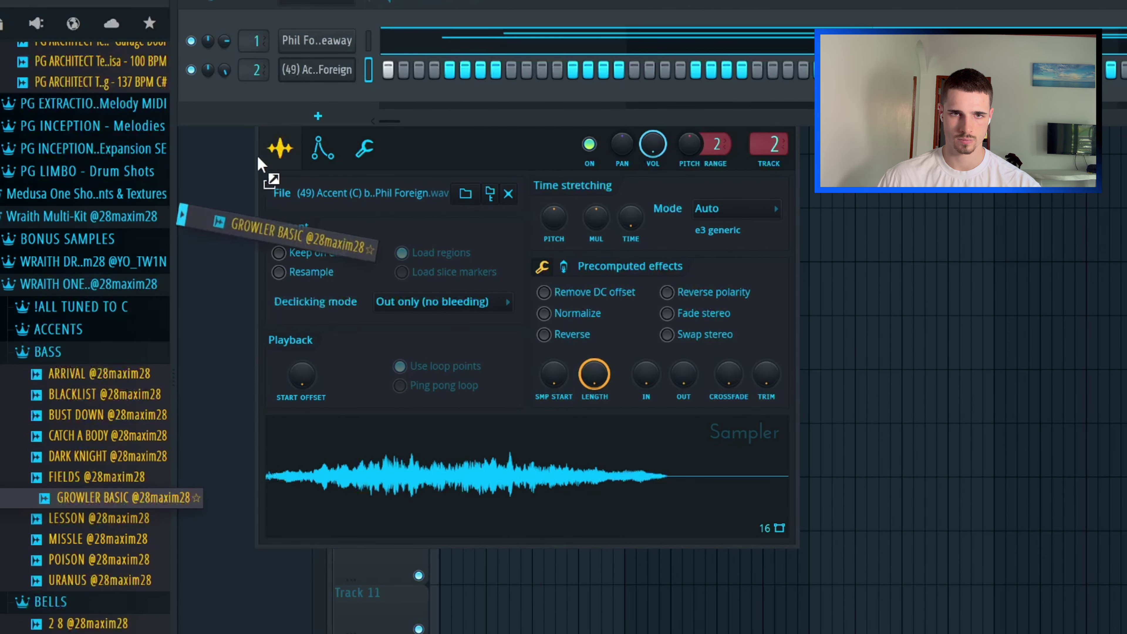
left_click_drag(247, 178, 294, 109)
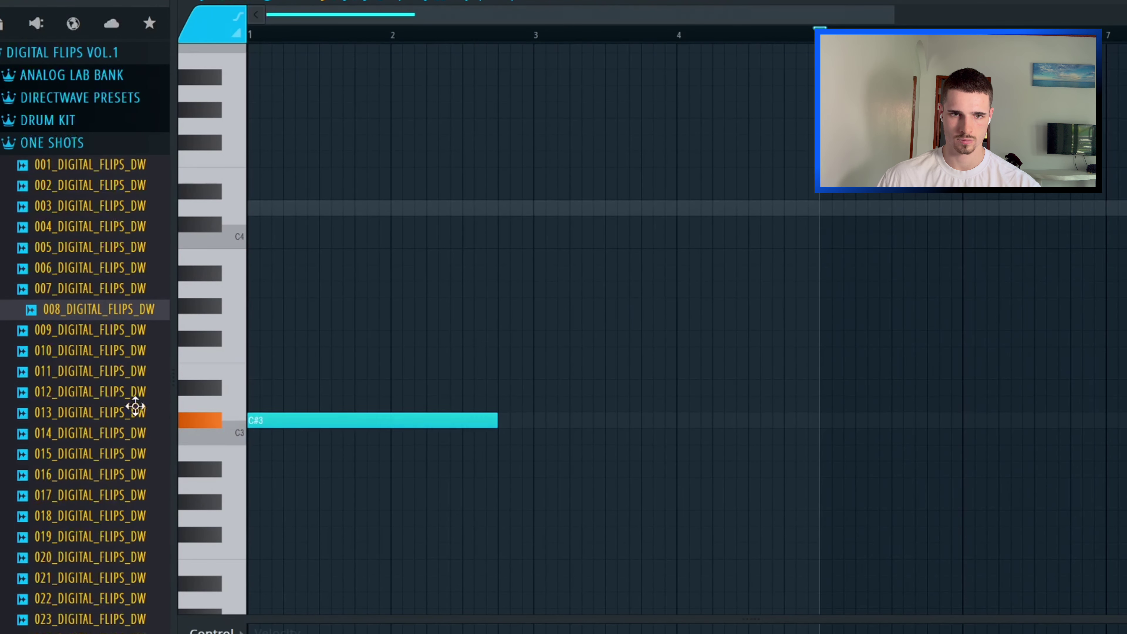
Step: Set the single note at the start of bar 1 to D3 after auditioning it at D2
left_click_drag(134, 402, 137, 607)
scroll(387, 523, "down", 2)
left_click_drag(415, 556, 334, 448)
key("space")
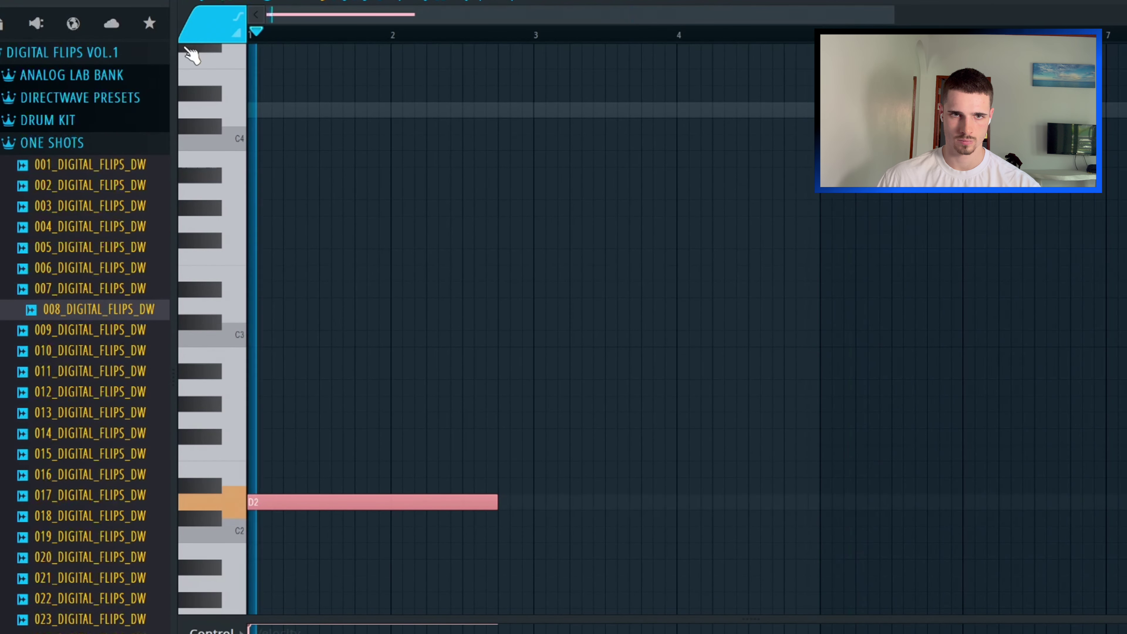
left_click_drag(279, 509, 176, 320)
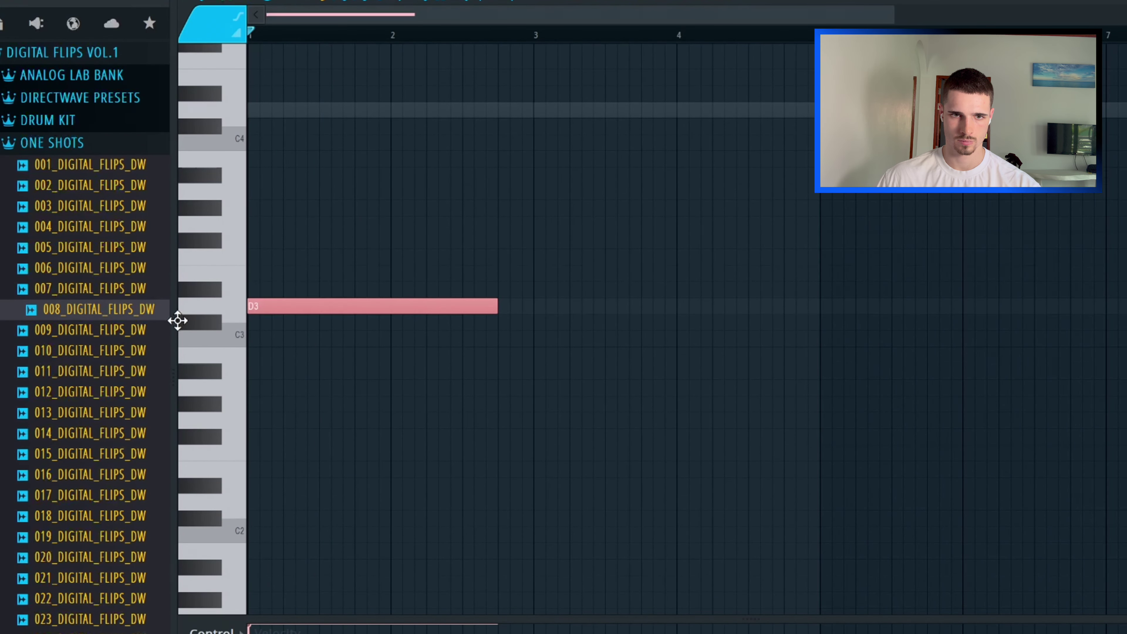
Step: Lengthen the D3 bass note to two bars and duplicate it end to end until it fills the eight-bar pattern
left_click_drag(497, 306, 534, 308)
key("ctrl+b")
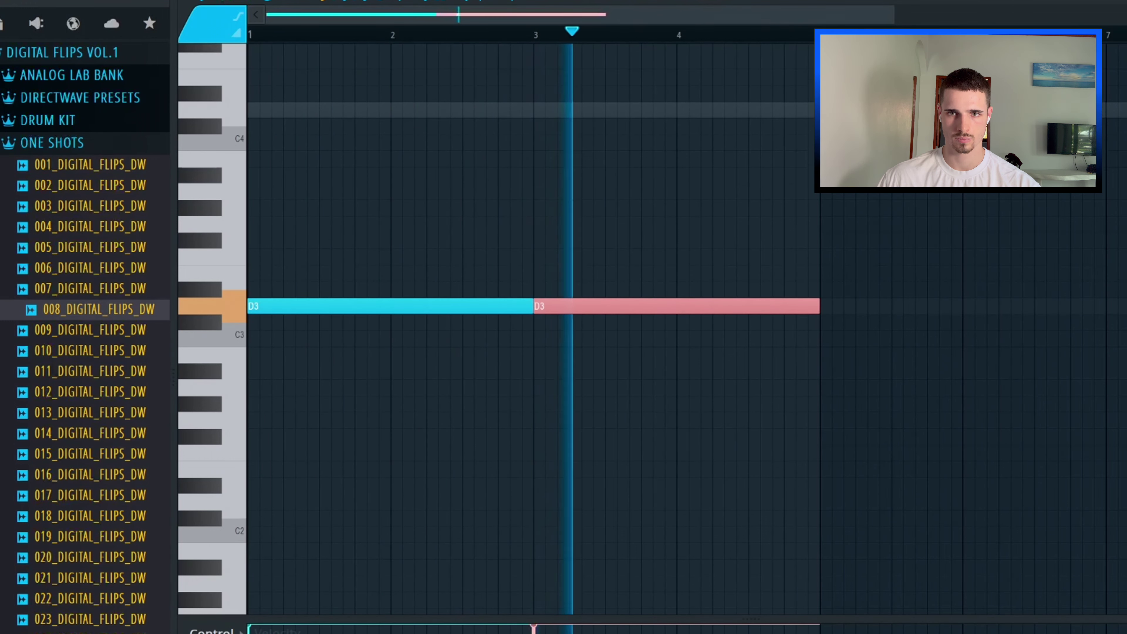
left_click_drag(886, 15, 1094, 15)
left_click_drag(840, 459, 251, 300)
key("ctrl+b")
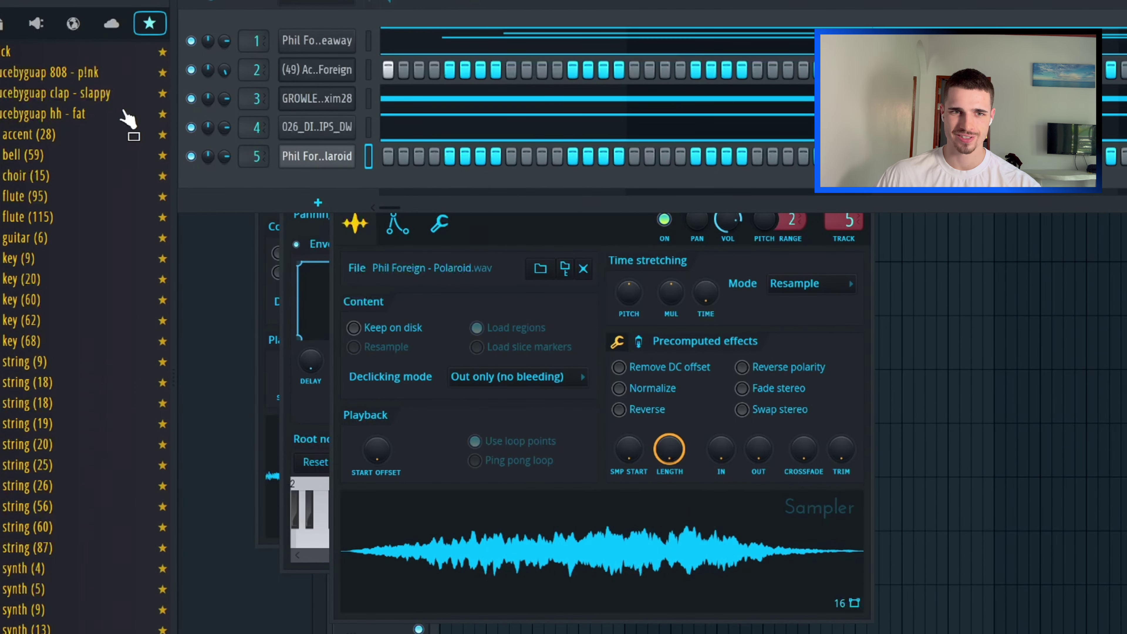
Step: Add the favorited "clap - slappy" and "hh - fat" samples as channels and fill the hi-hat on every second step
left_click_drag(95, 107, 310, 174)
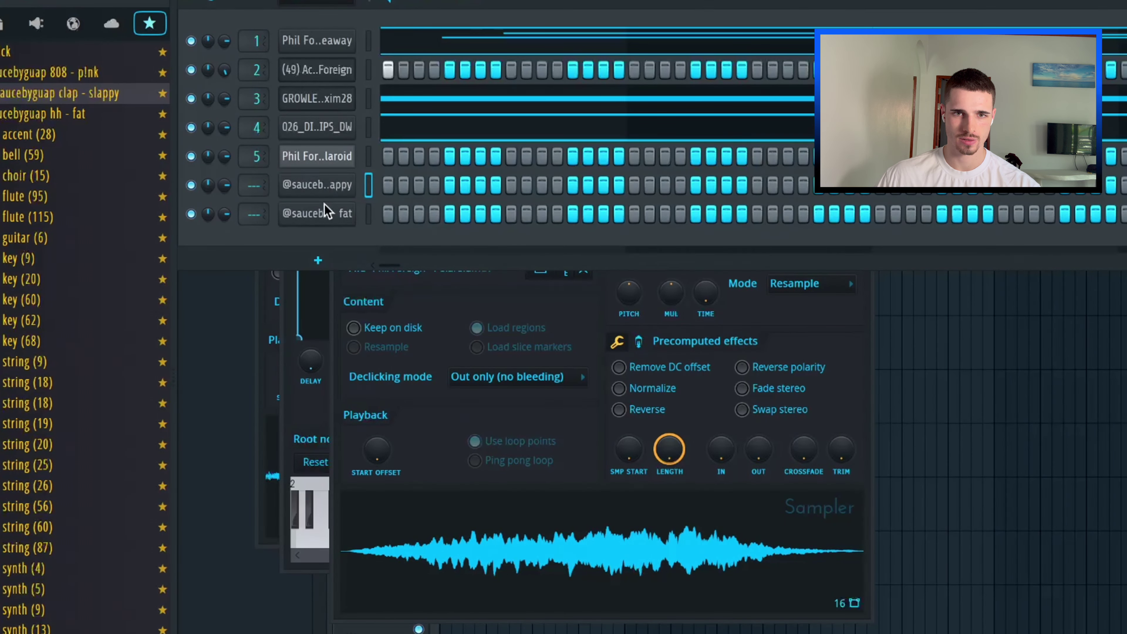
right_click(326, 208)
left_click(574, 274)
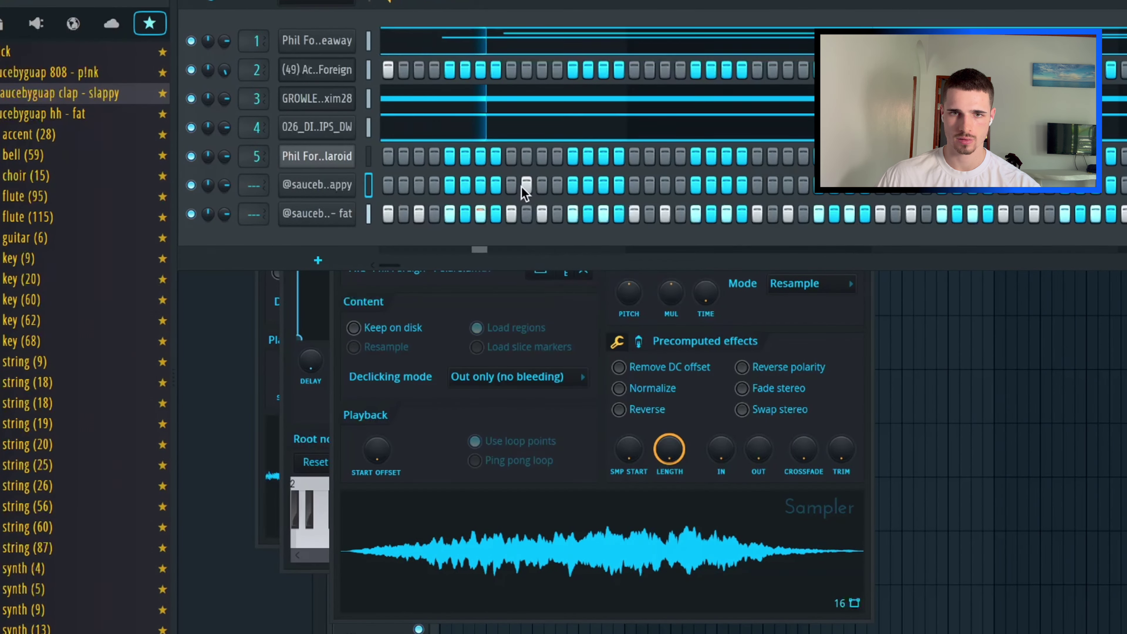
Step: Place claps on steps 9 and 25 and repeat them across all eight bars in the clap's piano roll
left_click(513, 185)
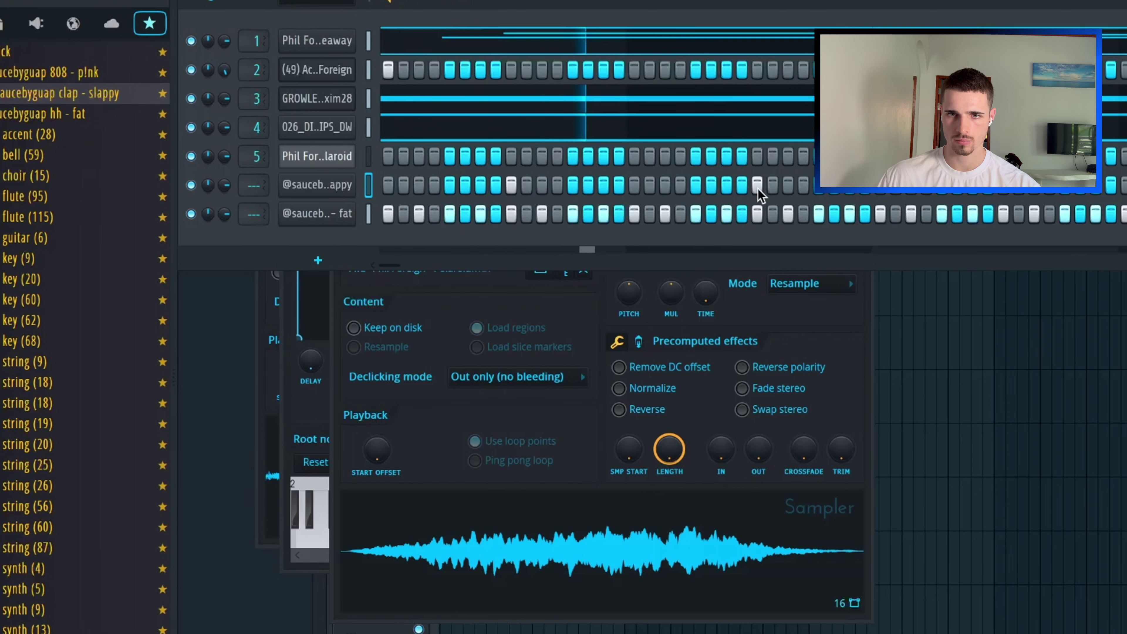
right_click(337, 182)
left_click(421, 182)
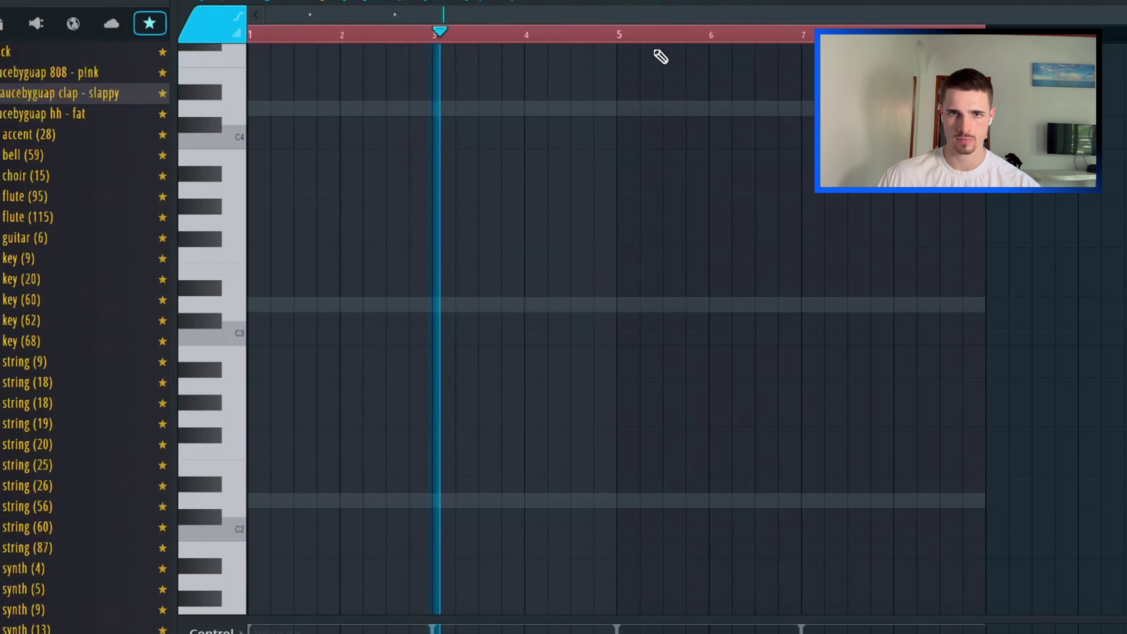
left_click_drag(490, 42, 433, 52)
scroll(579, 94, "up", 1)
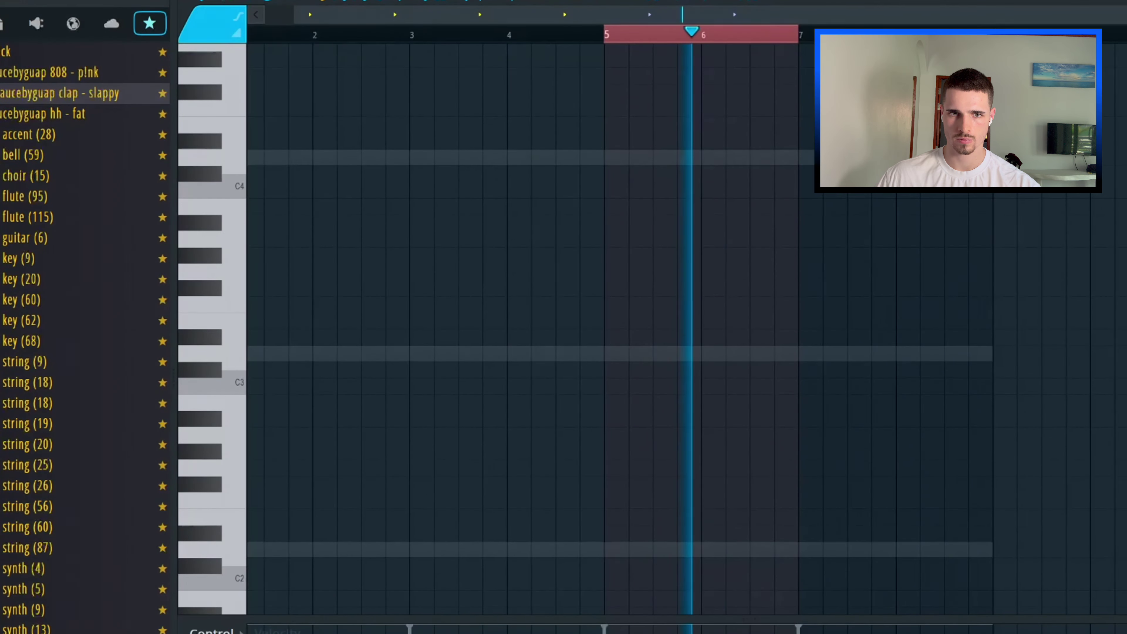
scroll(986, 240, "up", 5)
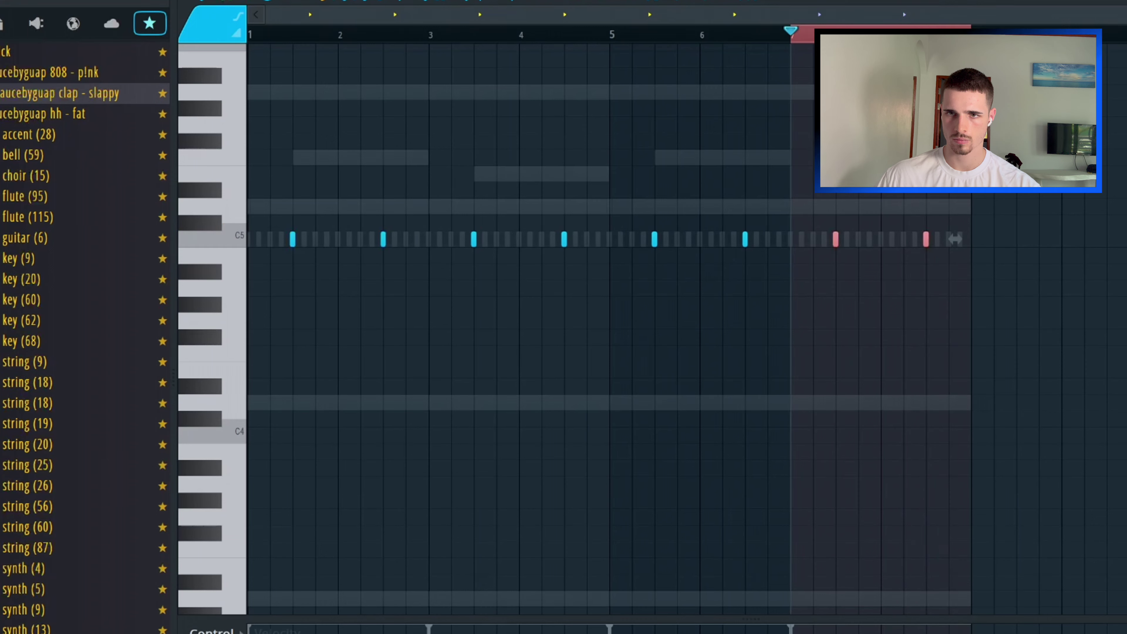
Step: Add an extra C5 clap on the third step of bars 4 and 8 and clear the time selection
scroll(923, 239, "up", 1)
scroll(1072, 239, "up", 1)
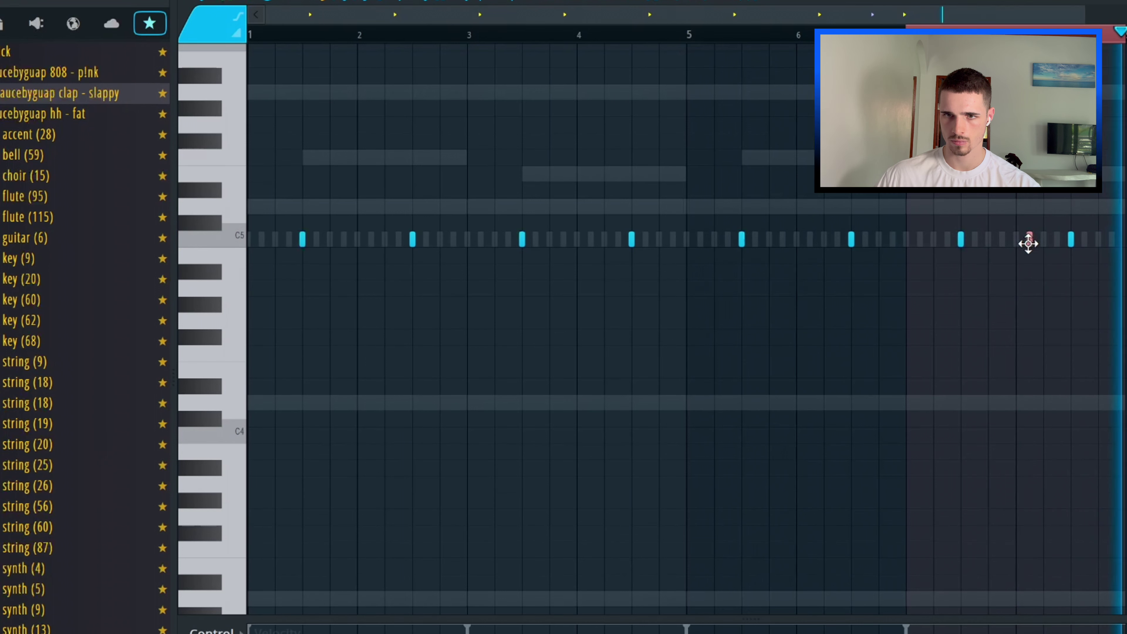
left_click(592, 240)
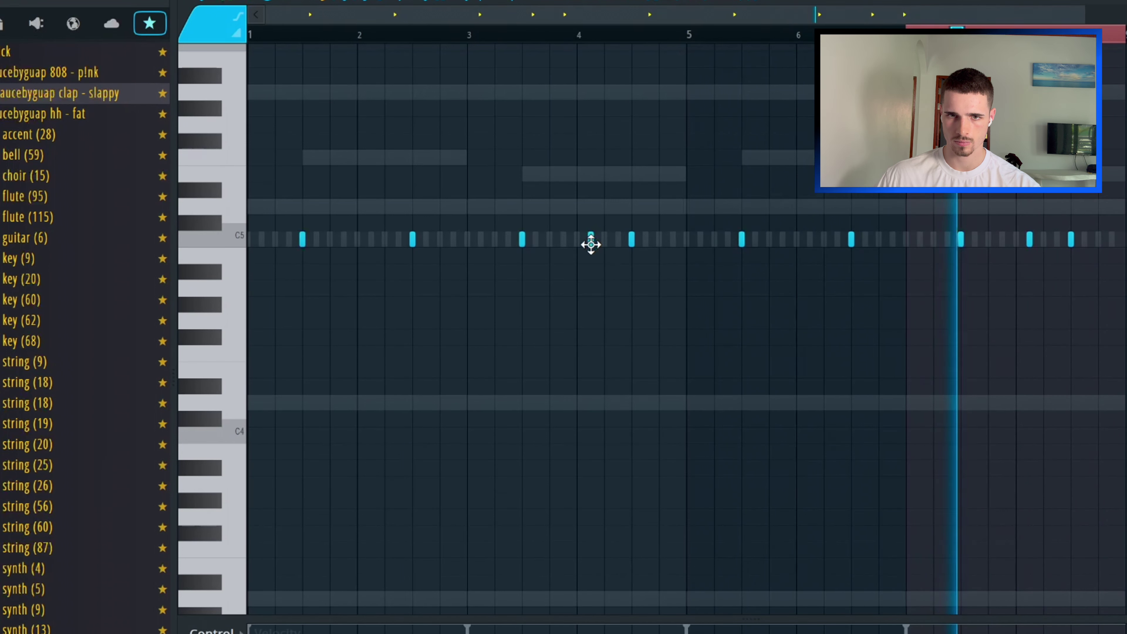
left_click(539, 35)
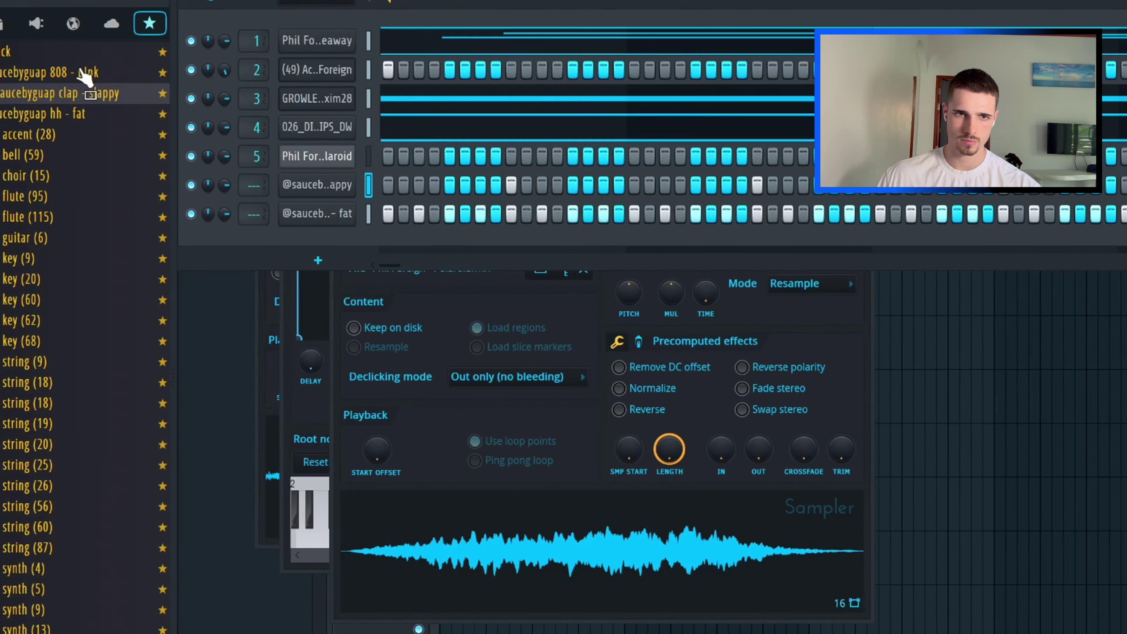
Step: Add the favorited "808 - p!nk" sample as a channel above the clap and turn on Cut itself for it
left_click_drag(84, 77, 337, 182)
left_click(317, 184)
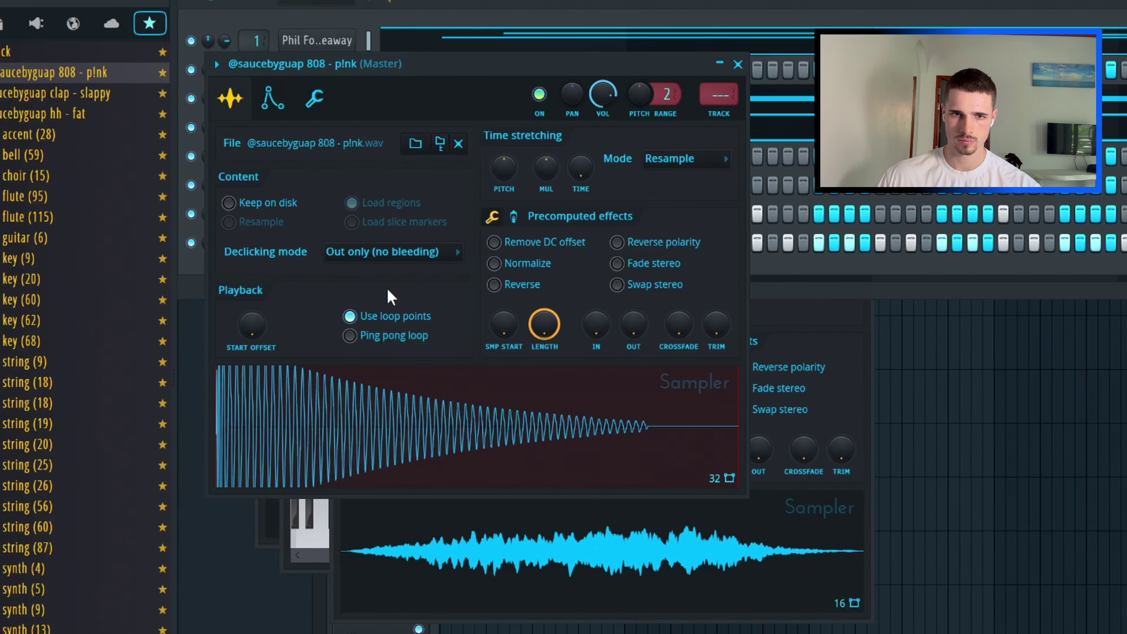
left_click(314, 98)
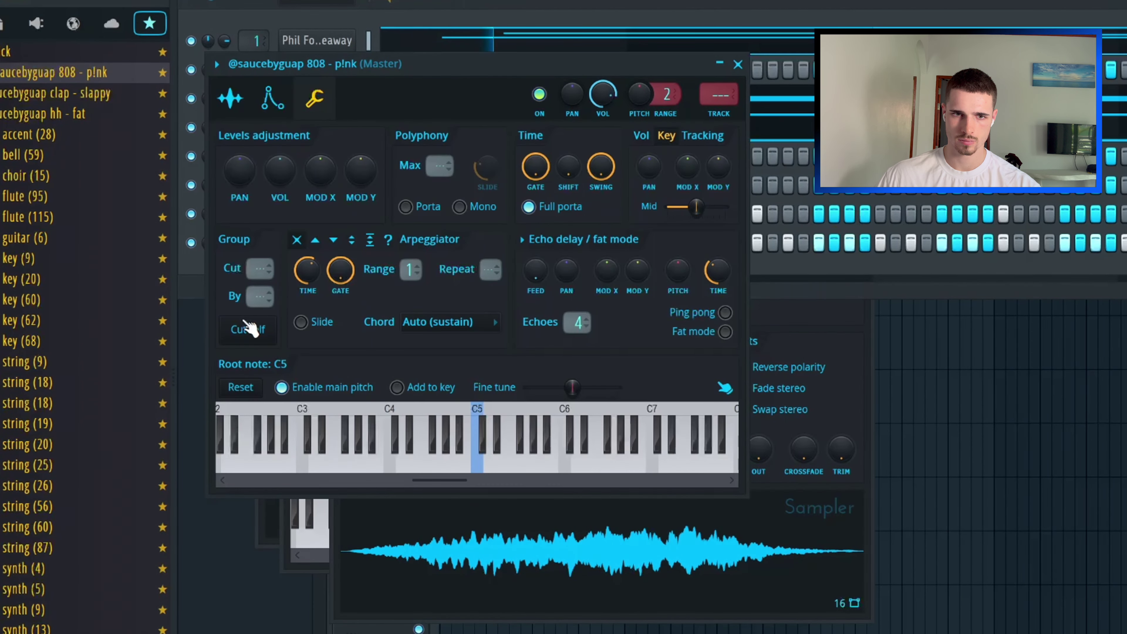
left_click(736, 64)
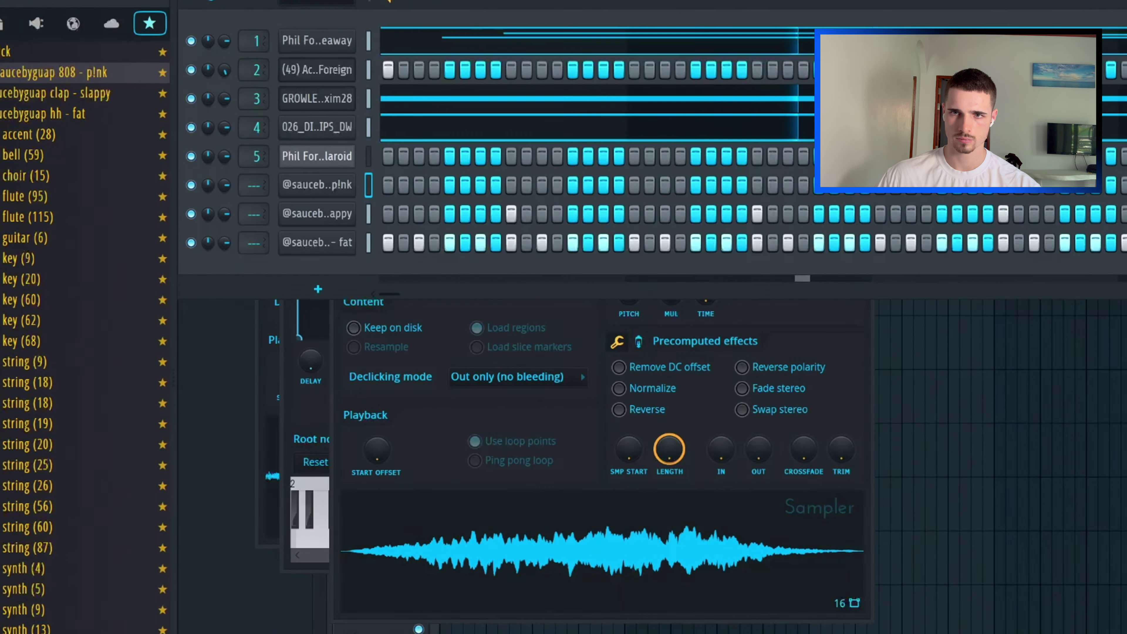
Step: Add Fruity Soft Clipper to the Master track, close its window, and mute Insert 3 in the mixer
key("F9")
left_click(1121, 54)
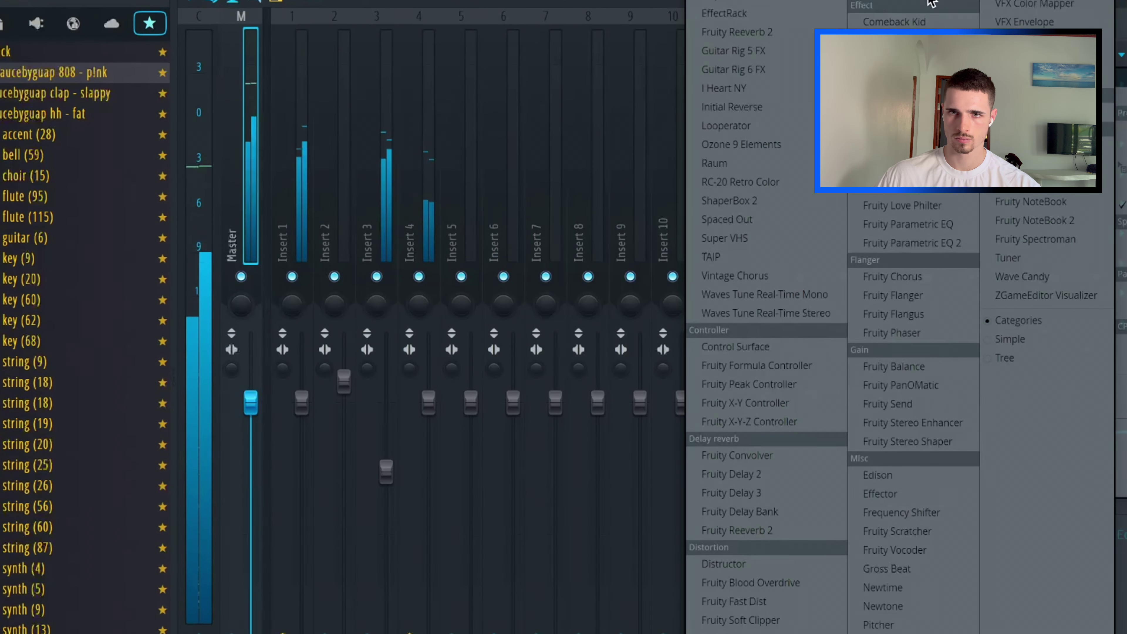
left_click(740, 620)
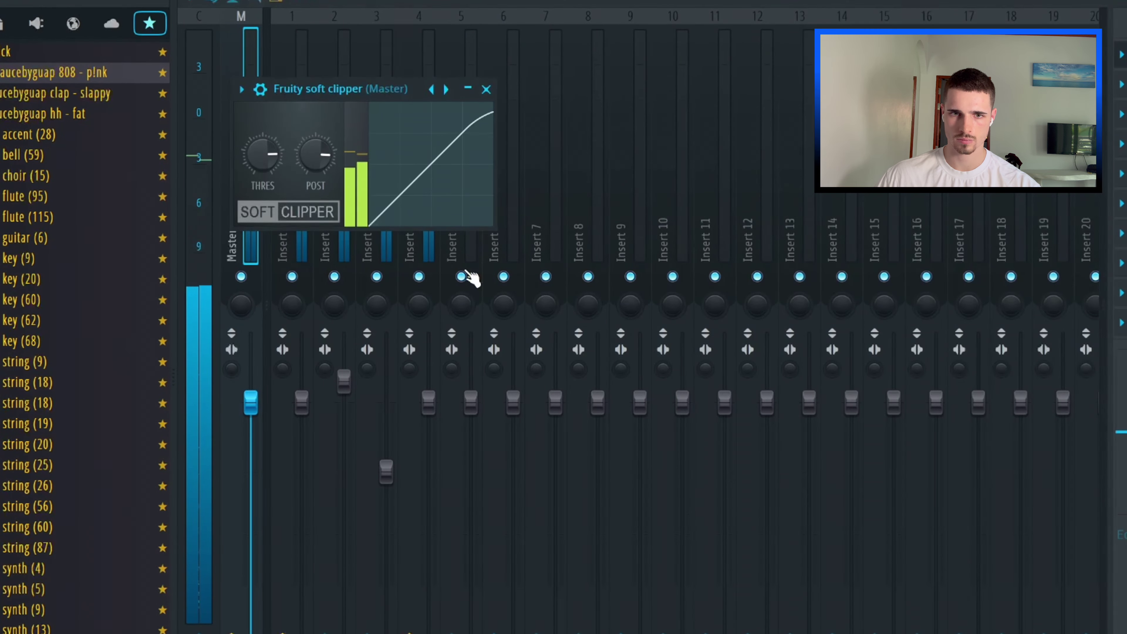
left_click(461, 276)
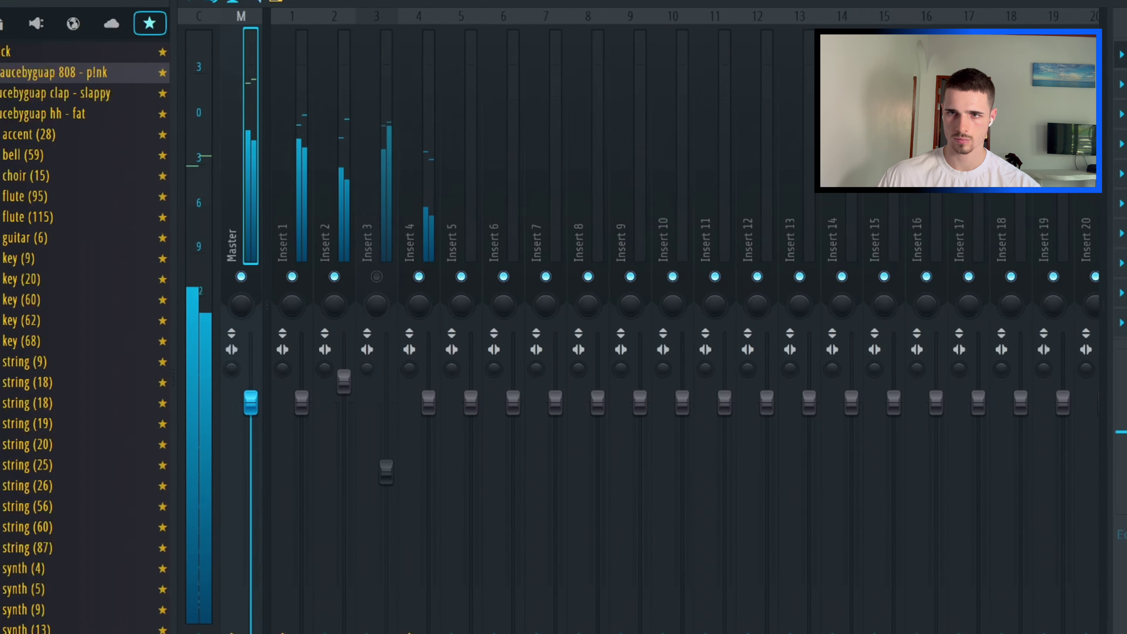
key("F9")
left_click(485, 85)
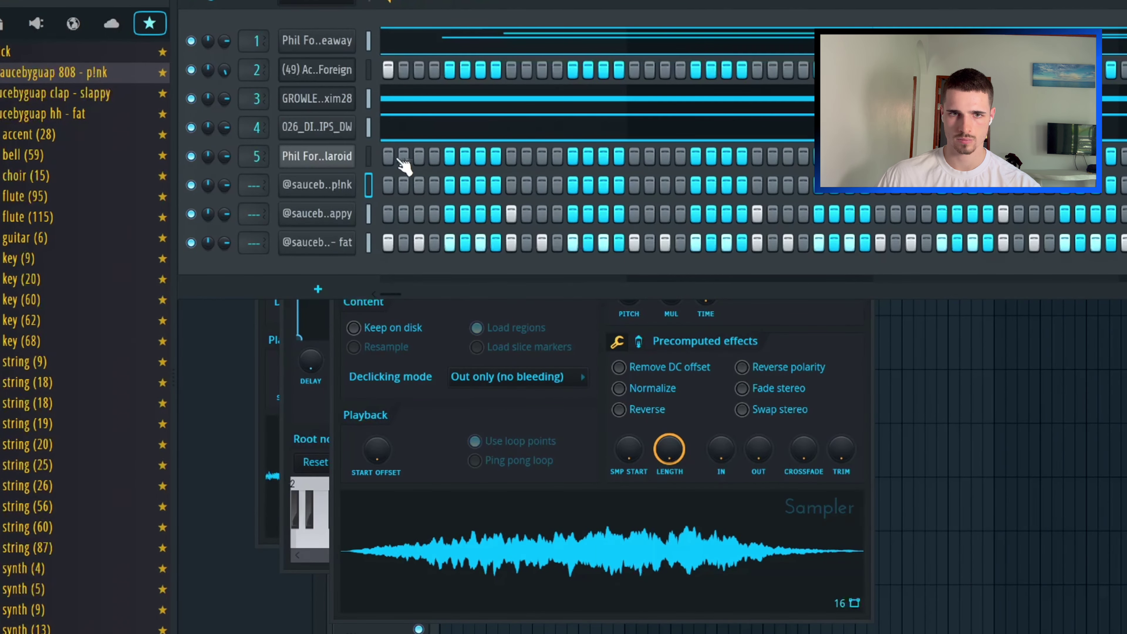
Step: Select the first four melodic channels and transpose them down one semitone
left_click_drag(368, 133, 370, 39)
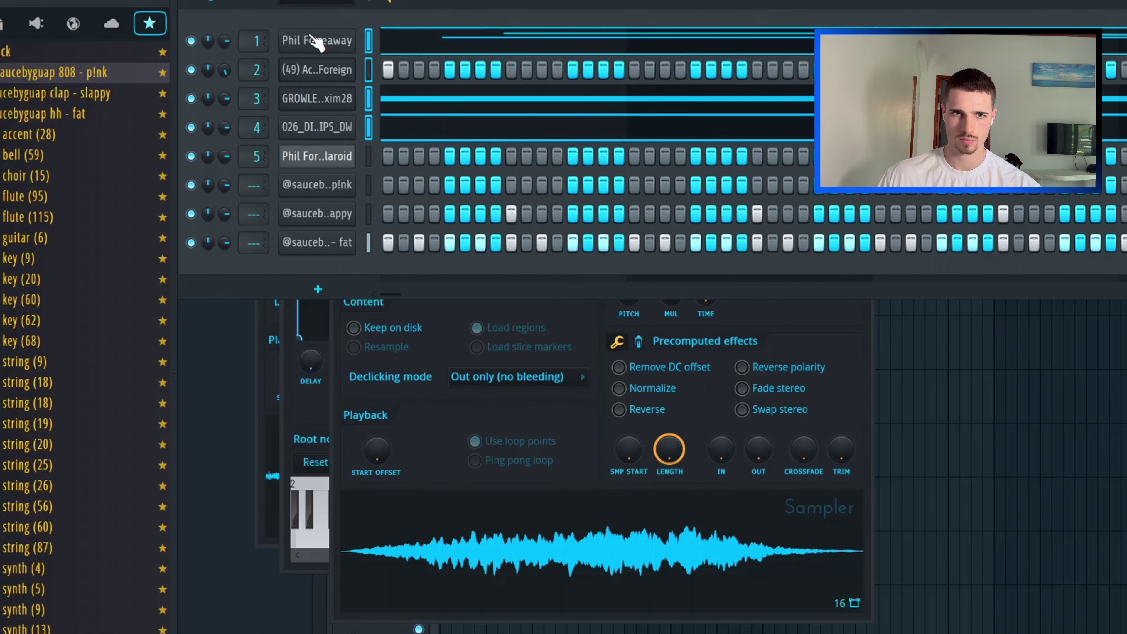
left_click(209, 2)
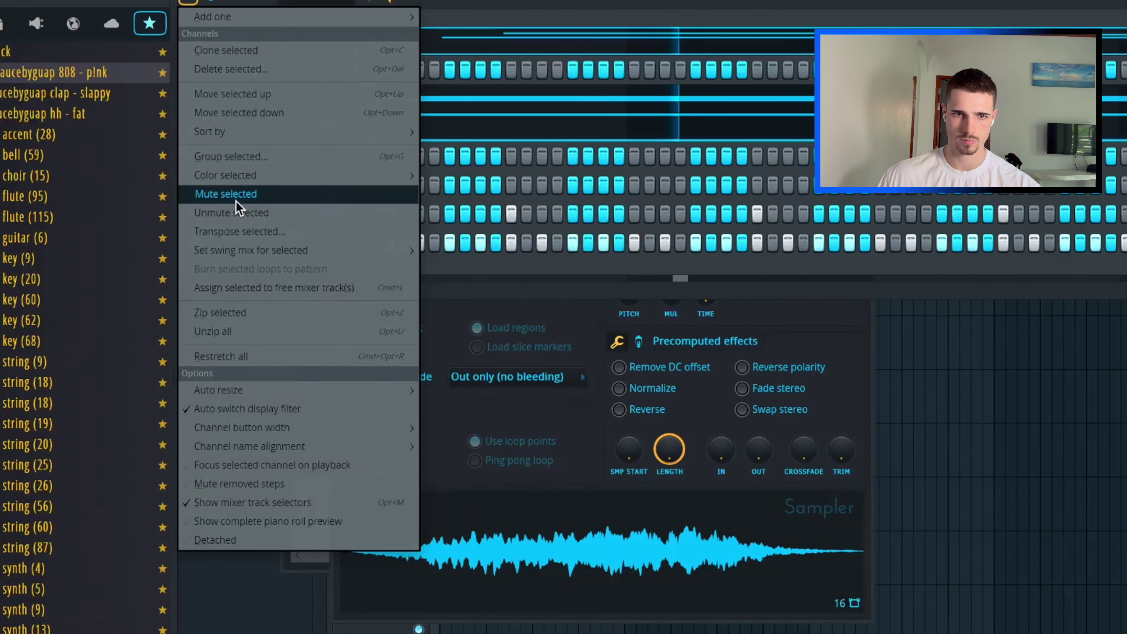
left_click(233, 231)
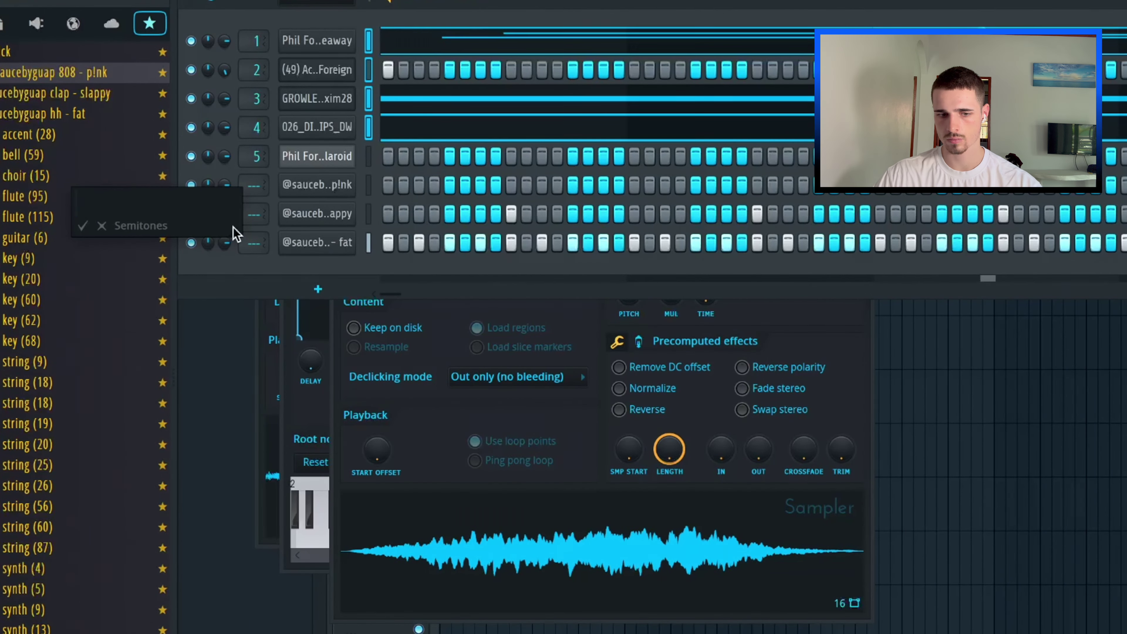
key("Return")
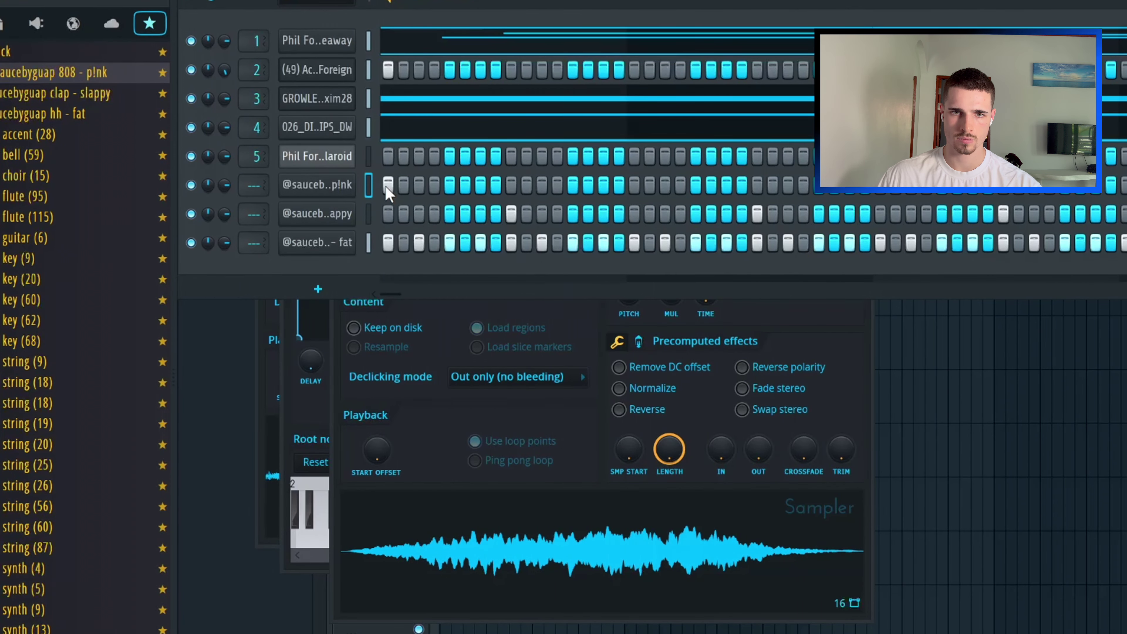
Step: Place C#5 808 notes in its piano roll on steps 1 and 7 of bar 1 and step 5 of bar 2
right_click(354, 177)
left_click(368, 178)
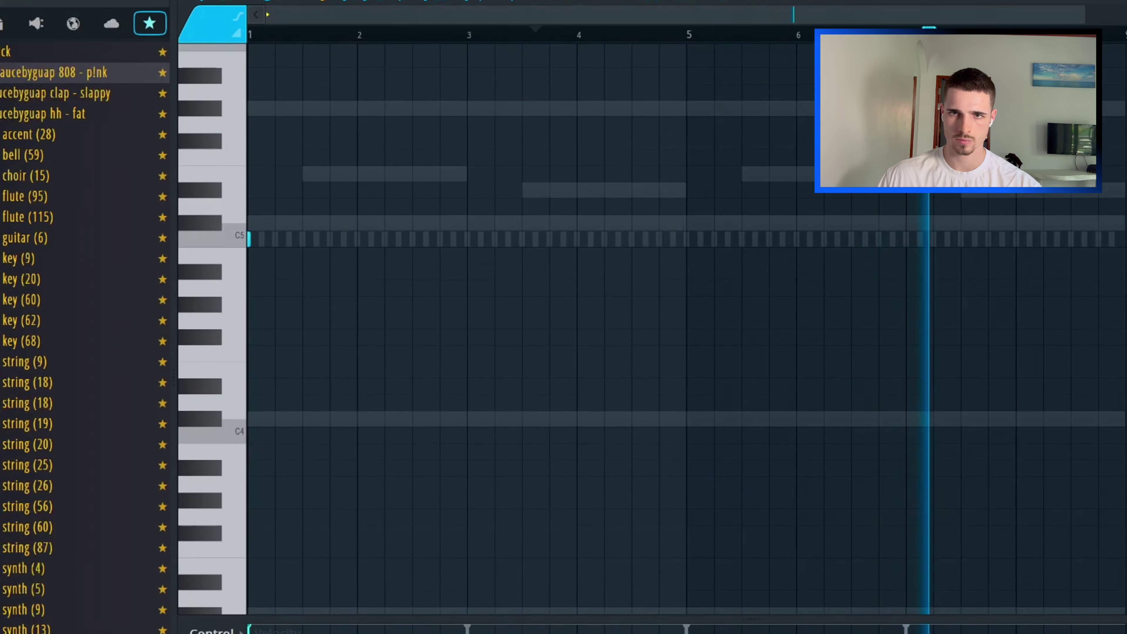
scroll(493, 169, "up", 4)
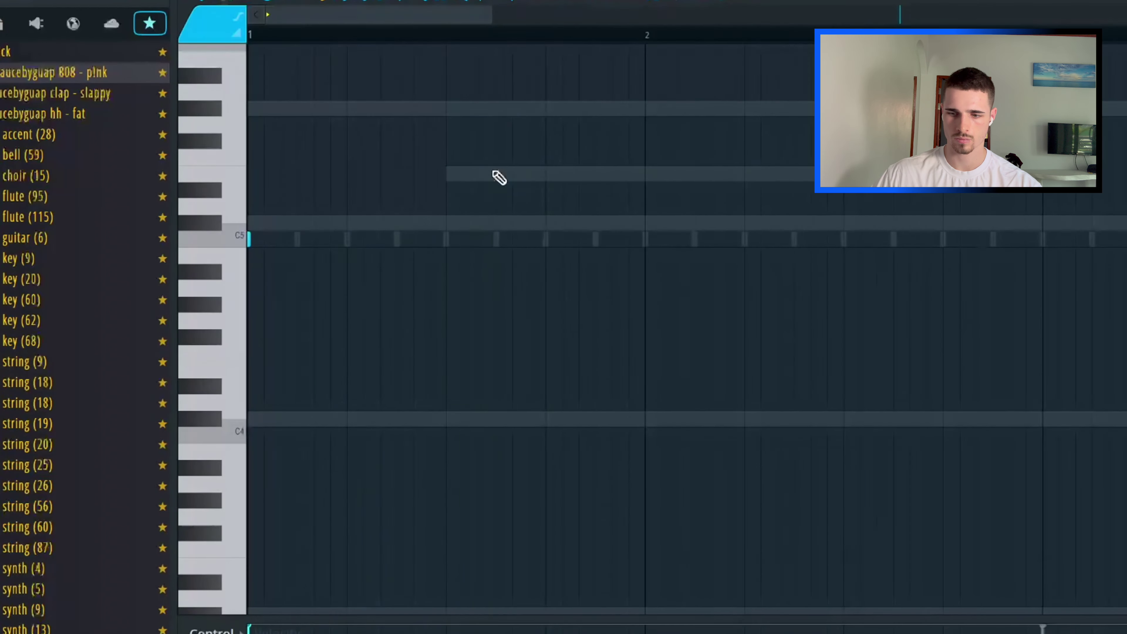
key("space")
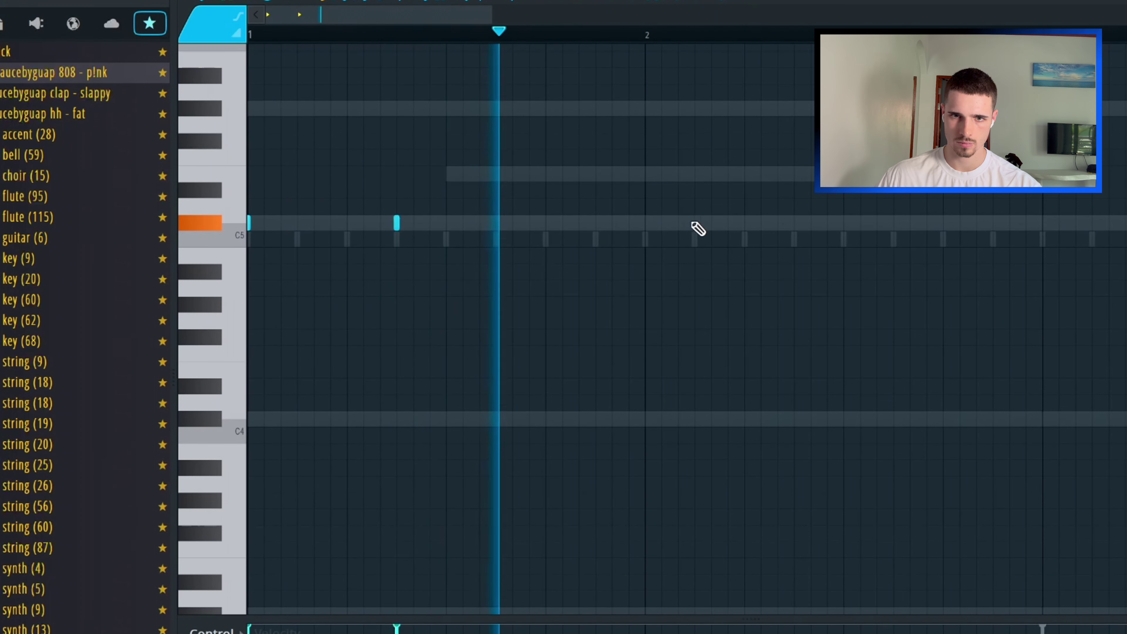
left_click(749, 225)
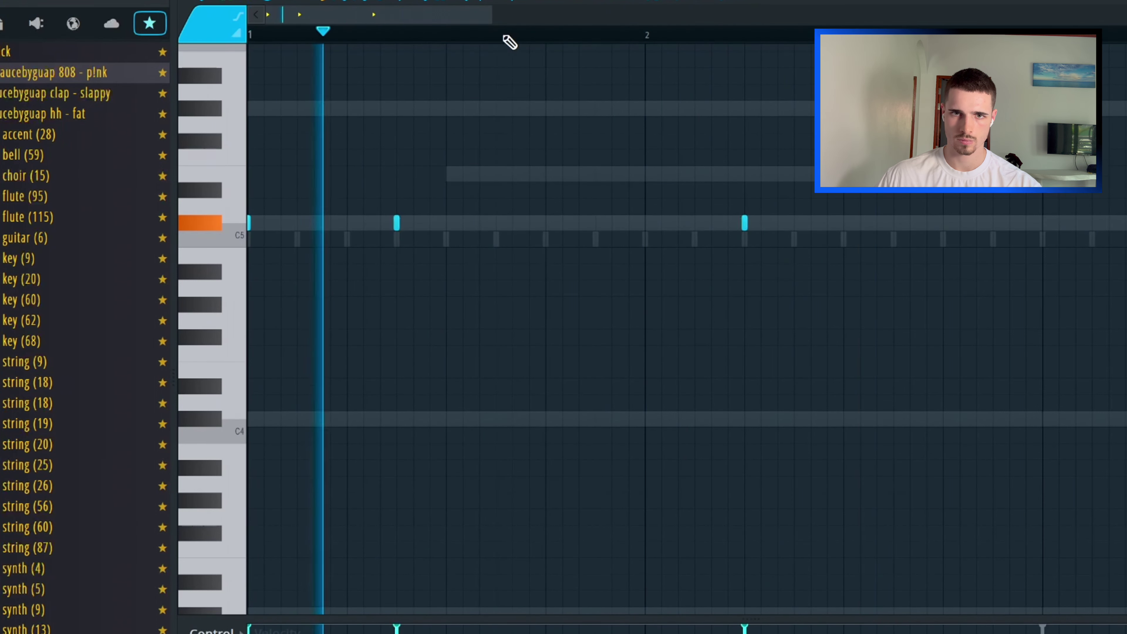
Step: Add C#5 808 notes at the start of bar 3 and on steps 5 and 11 of bar 4, and duplicate the pattern into bars 5–8
scroll(675, 44, "down", 3)
left_click(669, 223)
left_click(932, 223)
left_click(1012, 223)
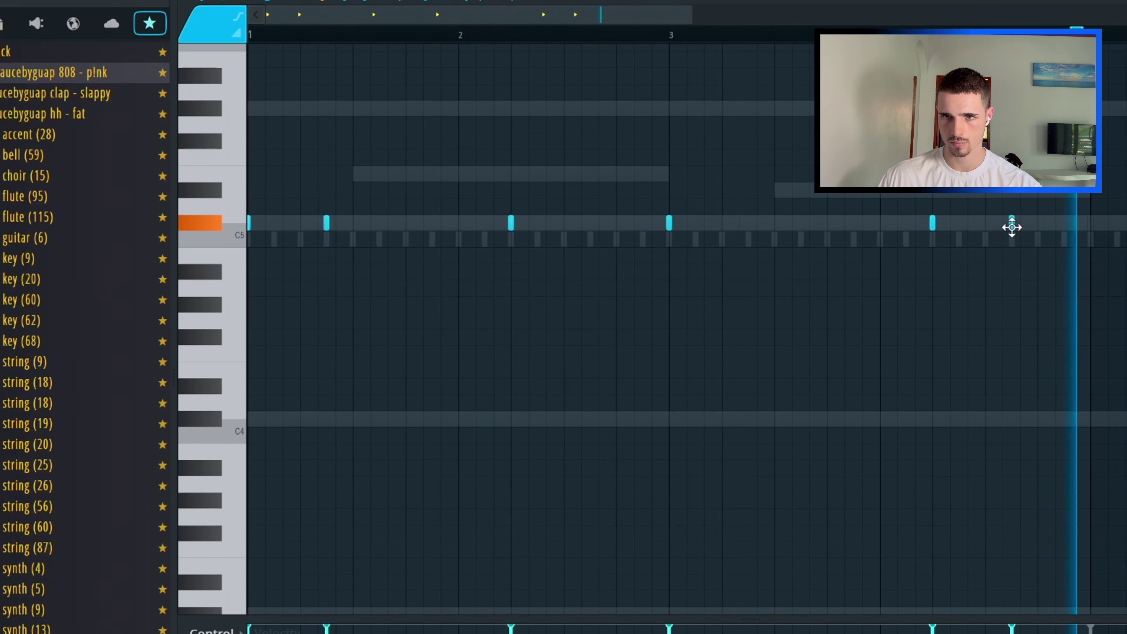
key("ctrl+a")
key("ctrl+b")
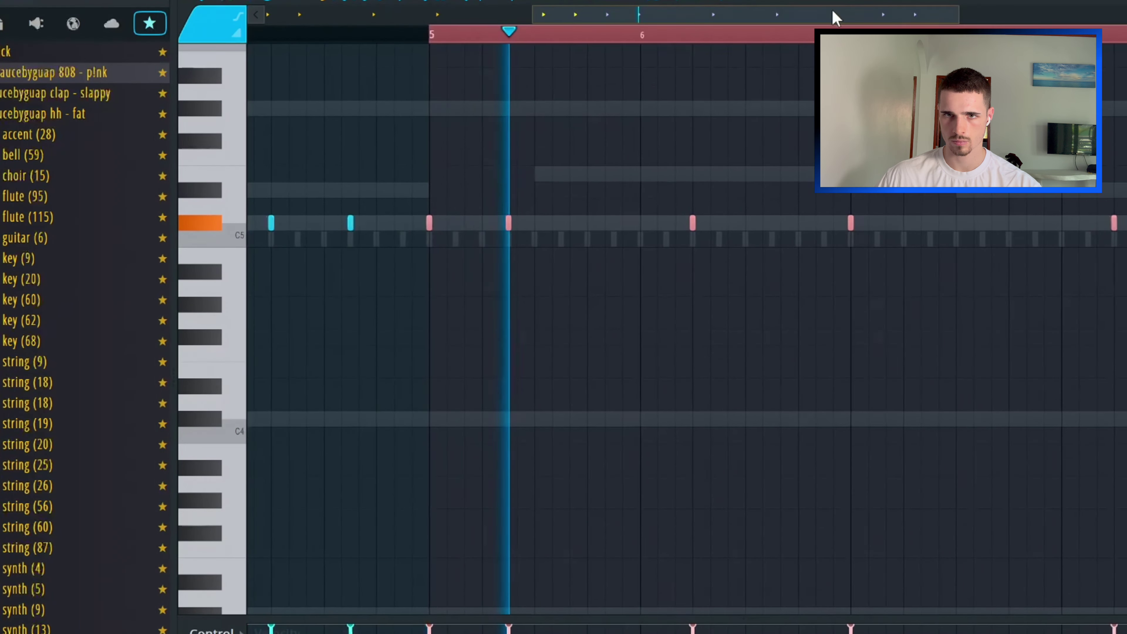
Step: Add a fill of extra C#5 808 notes around the existing ones in bar 8 and lower the last note's pitch
left_click(786, 221)
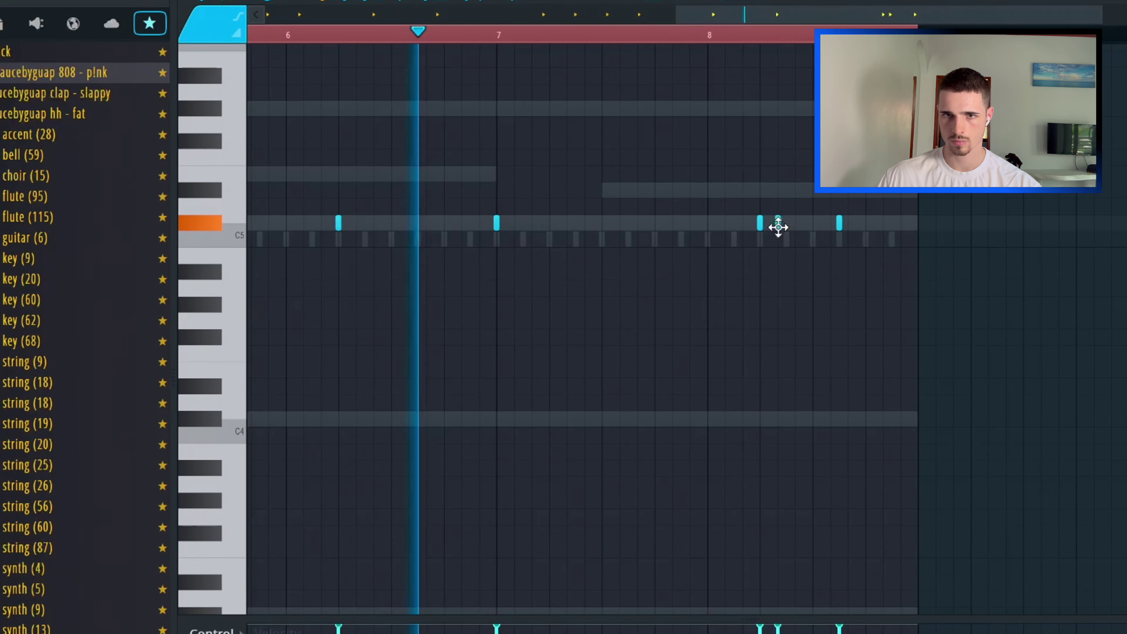
left_click_drag(787, 227, 810, 226)
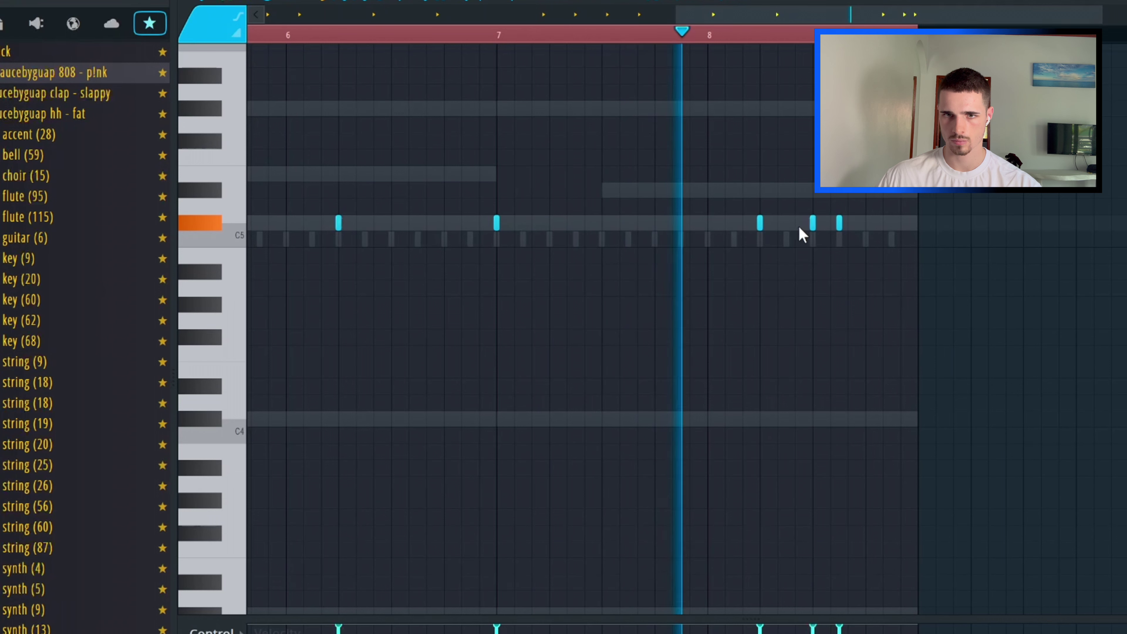
left_click(765, 223)
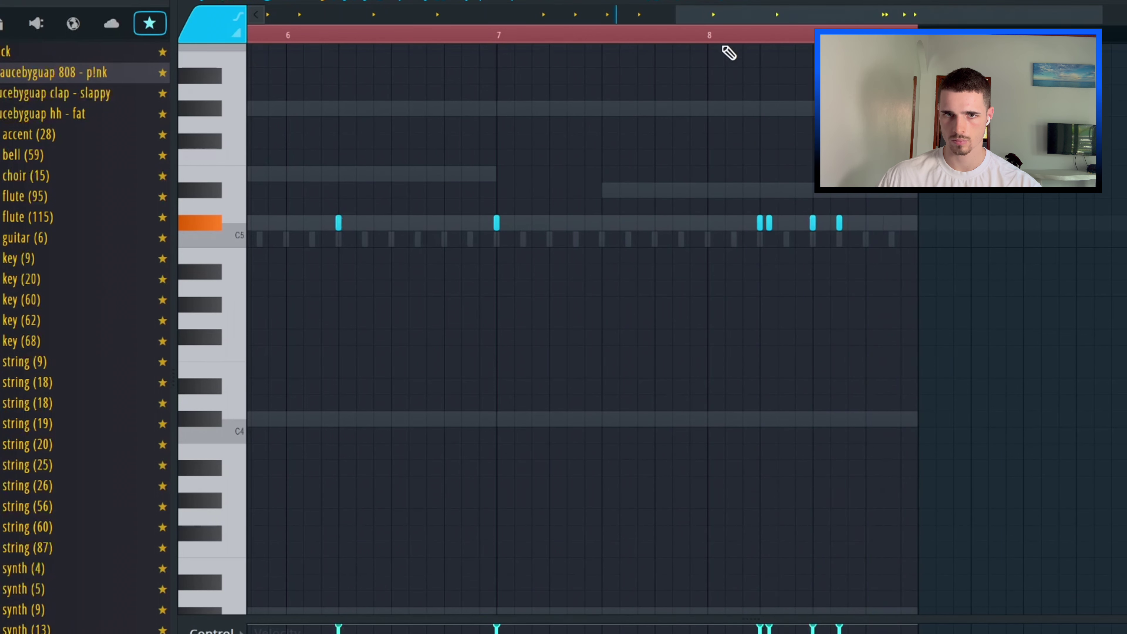
left_click(696, 36)
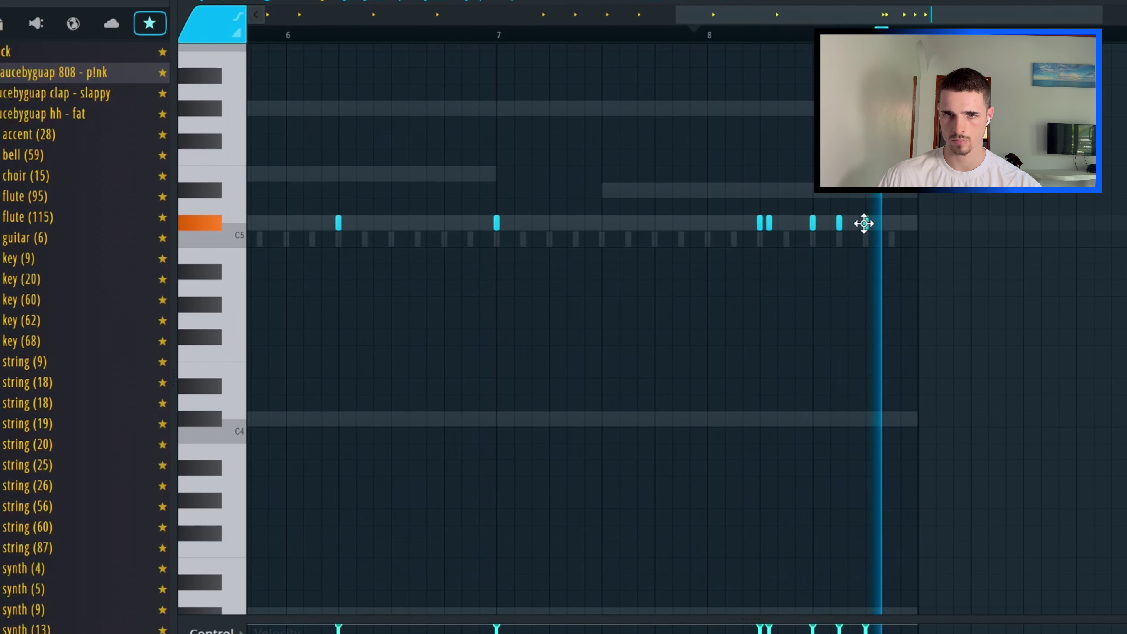
key("space")
left_click_drag(864, 223, 865, 266)
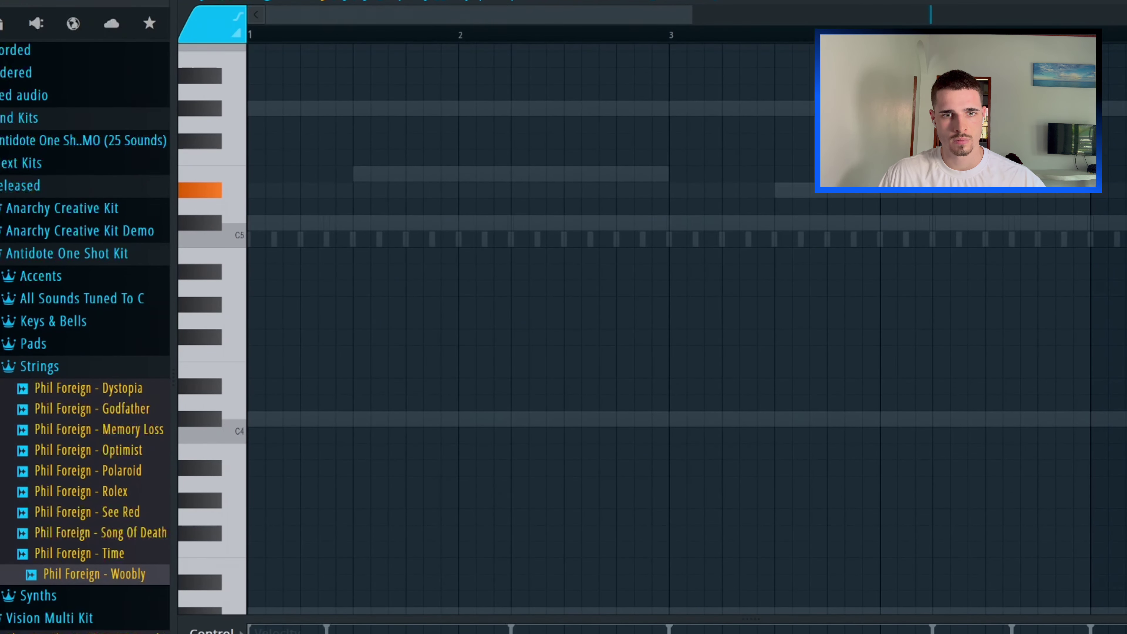
Step: Play the pattern and lengthen the D#5 note at the start of bar 1 to one bar for the Woobly string
key("space")
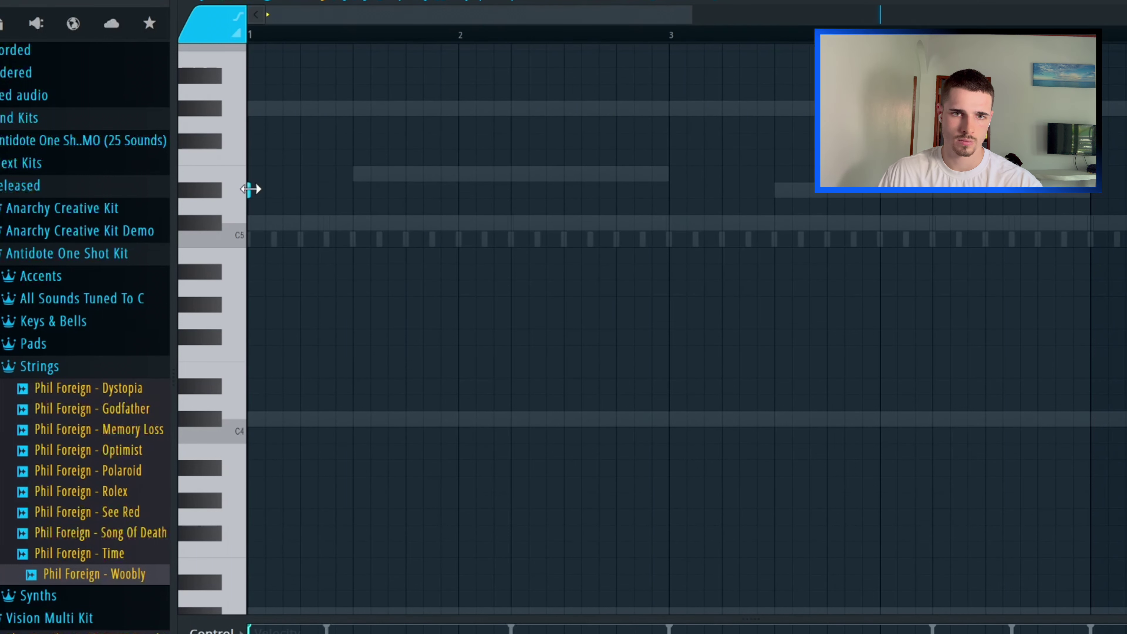
left_click_drag(250, 189, 505, 206)
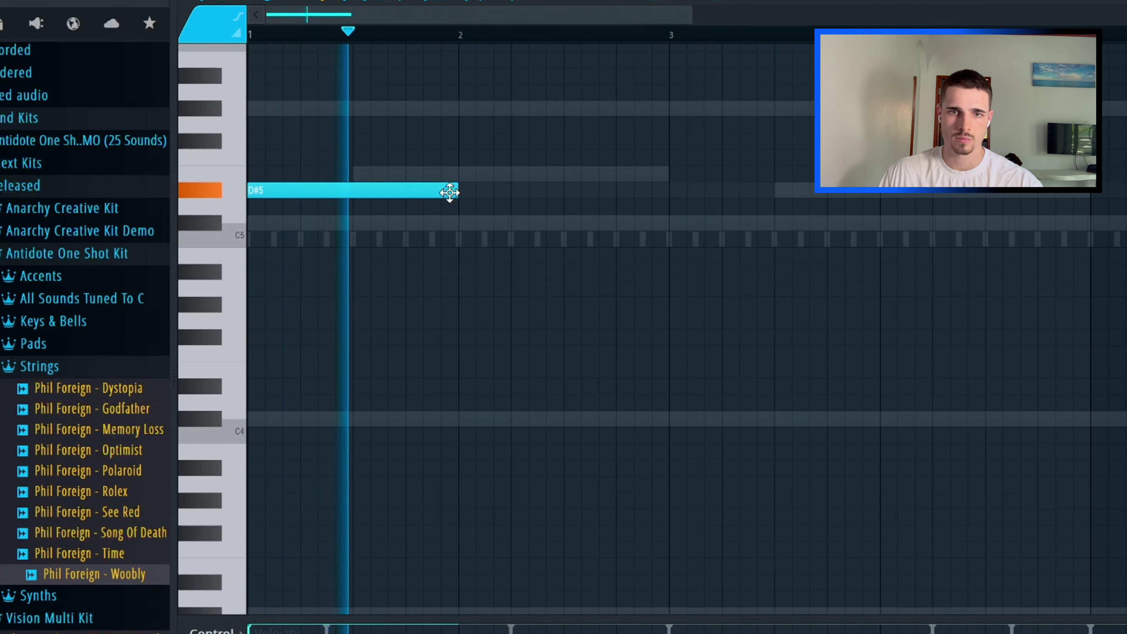
Step: Add one-bar E5 and G#5 notes in bars 2 and 3 and a half-bar A5 note in the second half of bar 4
left_click(463, 174)
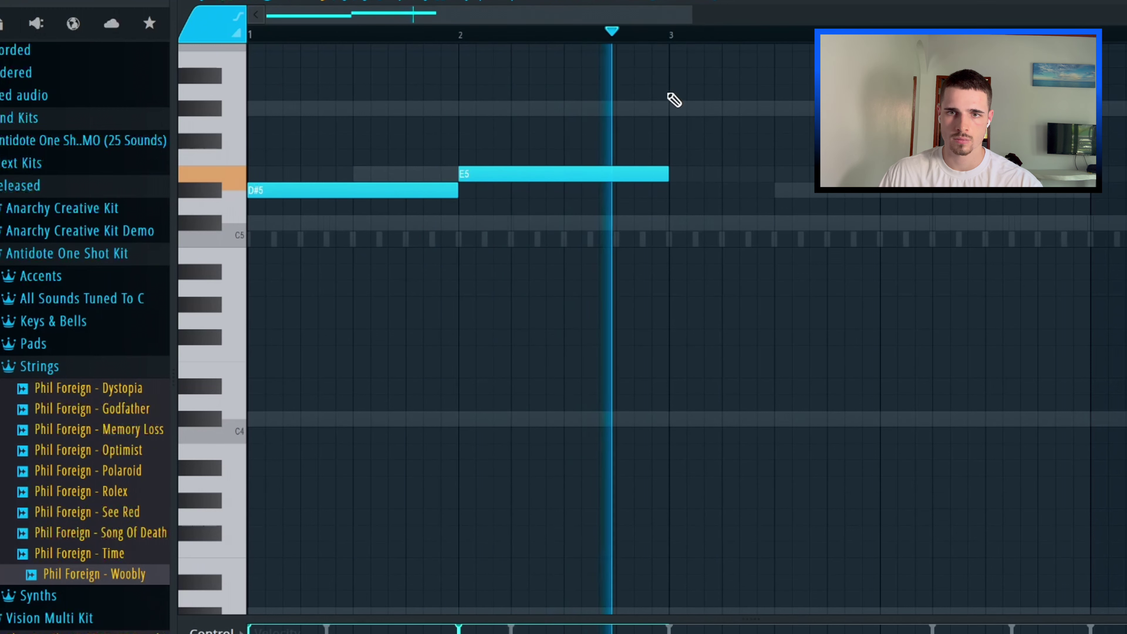
left_click(670, 109)
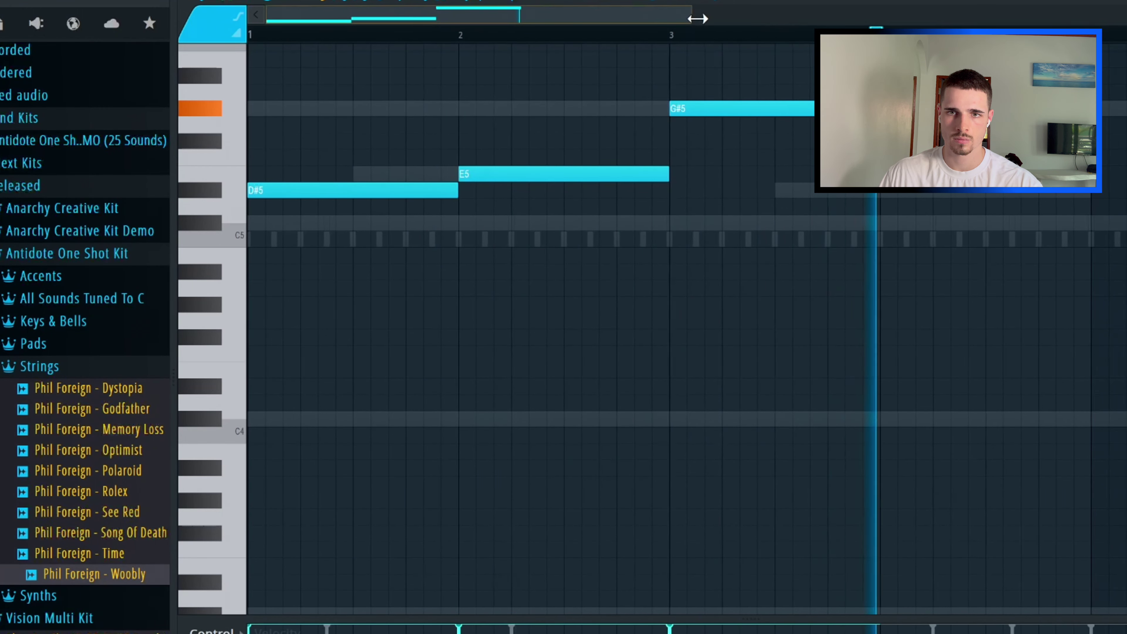
scroll(684, 20, "down", 3)
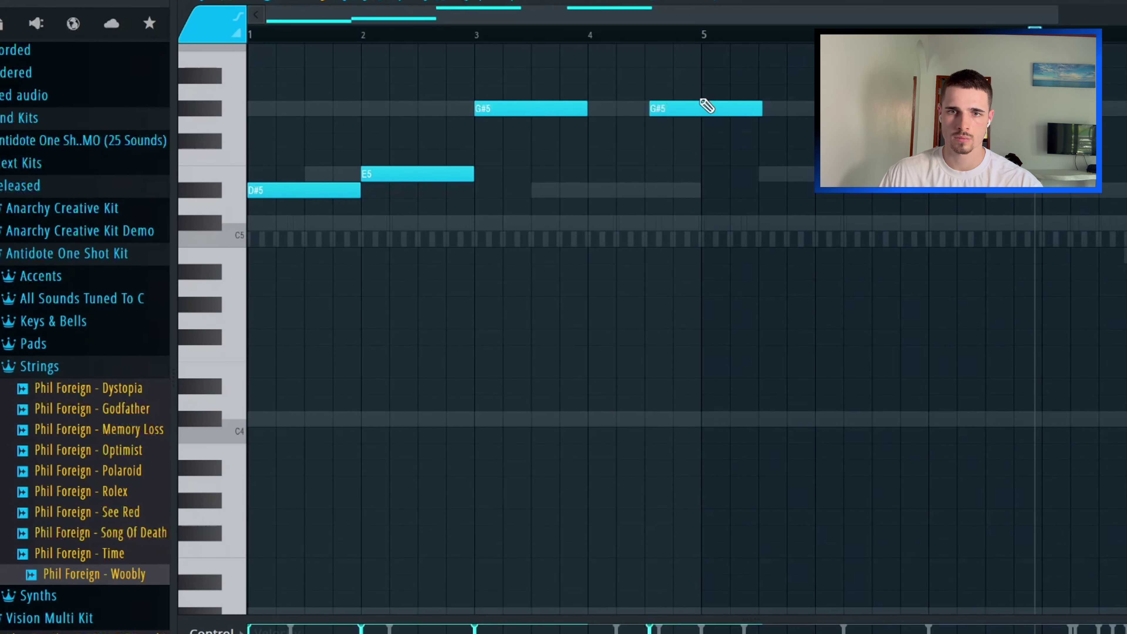
left_click_drag(662, 125, 685, 94)
right_click(660, 128)
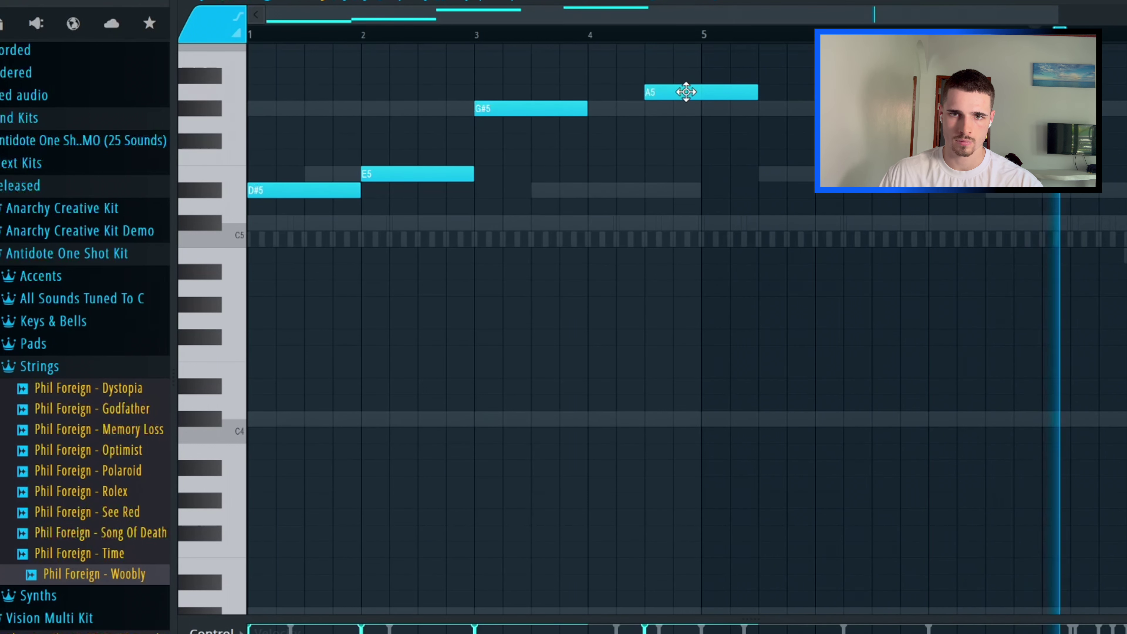
left_click(449, 34)
left_click_drag(752, 94, 696, 107)
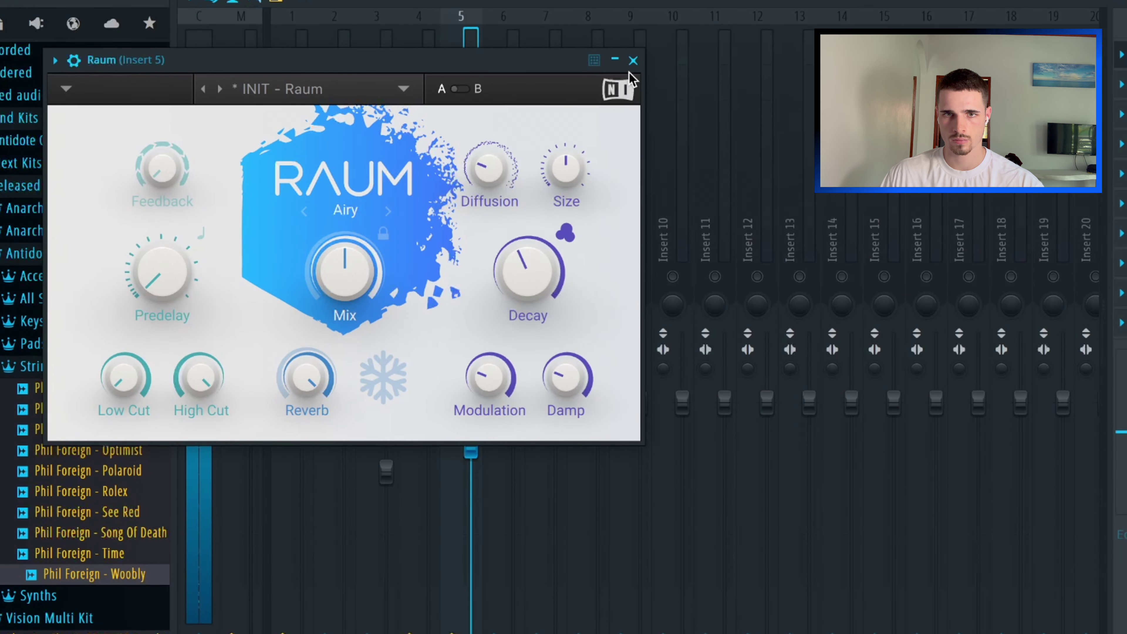
Step: Add Fruity Parametric EQ 2 to Insert 5 after Raum and pull down one of its bands
left_click(633, 61)
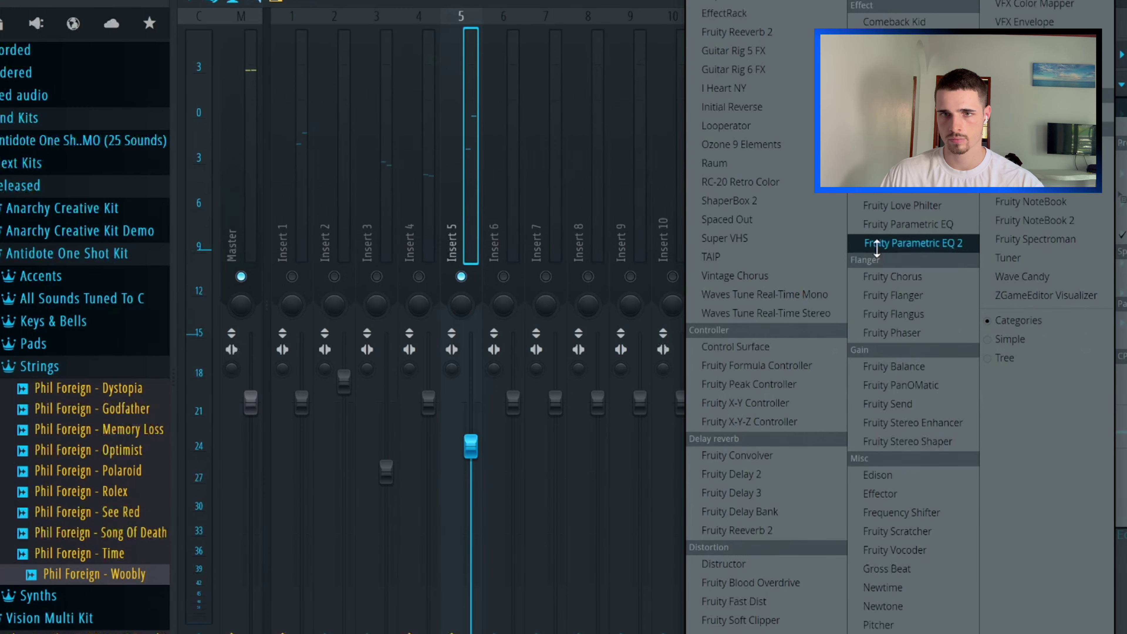
left_click(881, 244)
left_click_drag(722, 327, 675, 441)
left_click(977, 164)
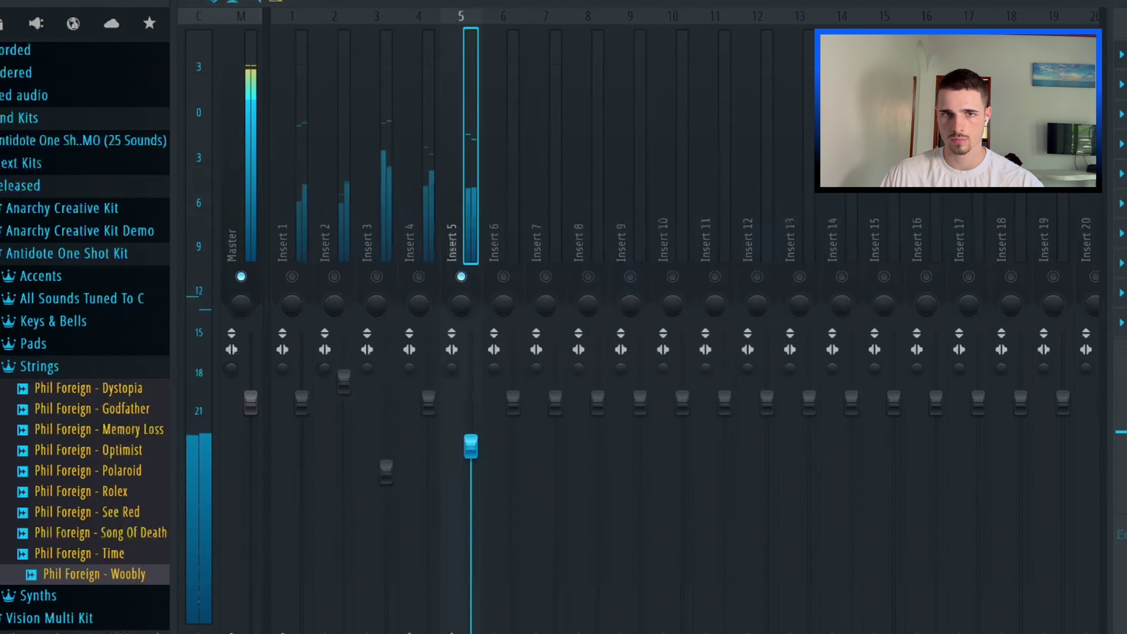
Step: Add RC-20 Retro Color to Insert 5, turn the Noise down and set Wobble to 9%
left_click(1121, 114)
left_click(796, 188)
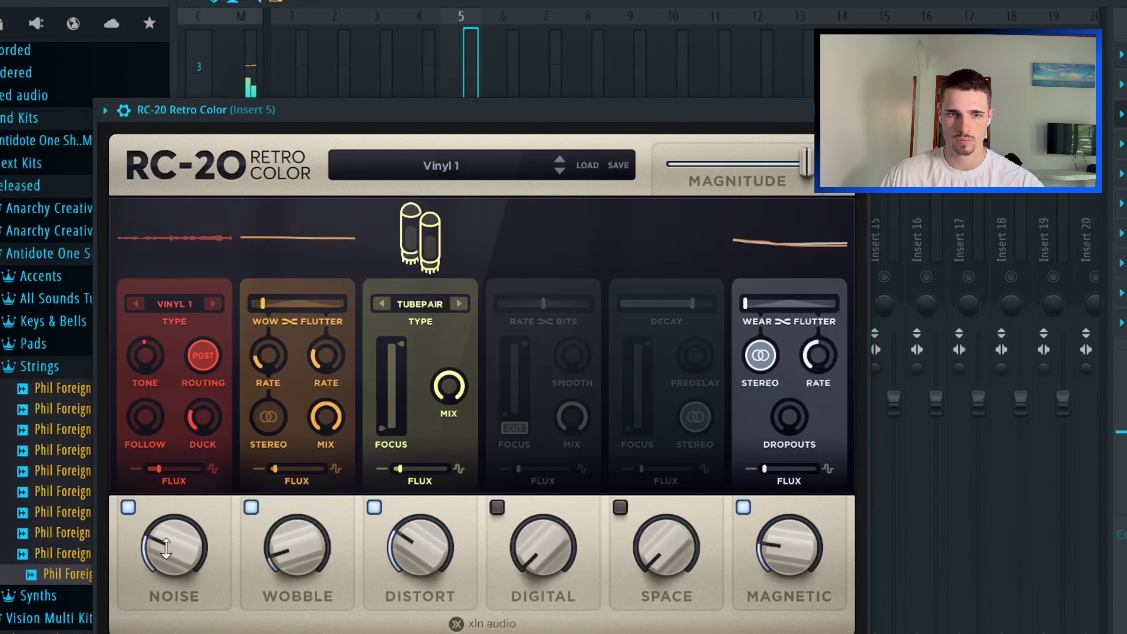
left_click_drag(166, 550, 160, 588)
left_click_drag(306, 560, 300, 561)
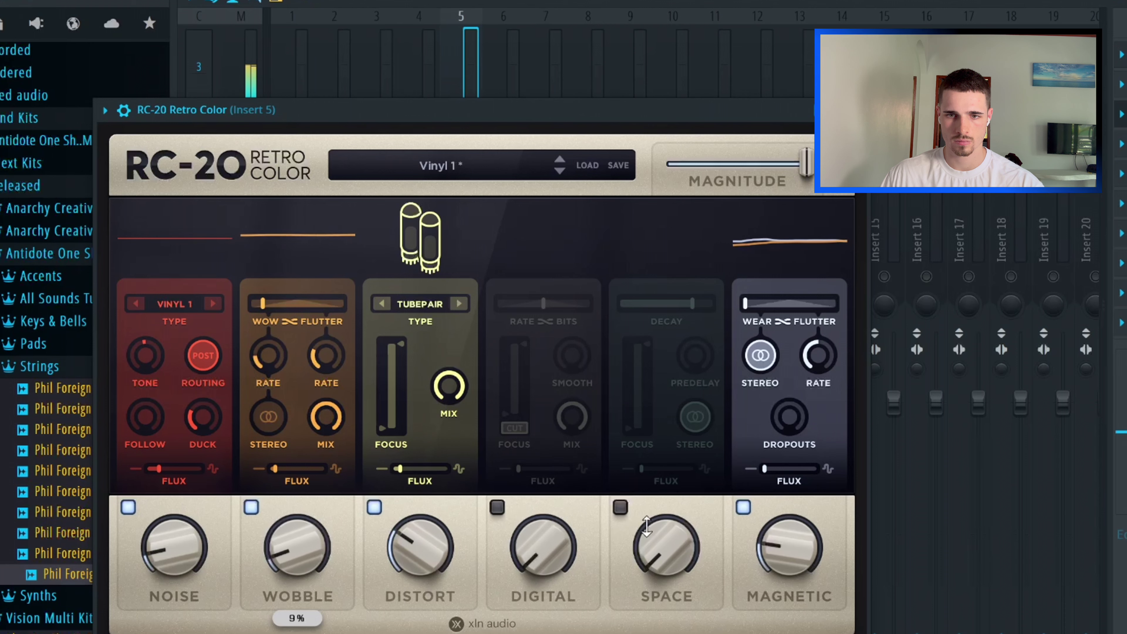
key("Escape")
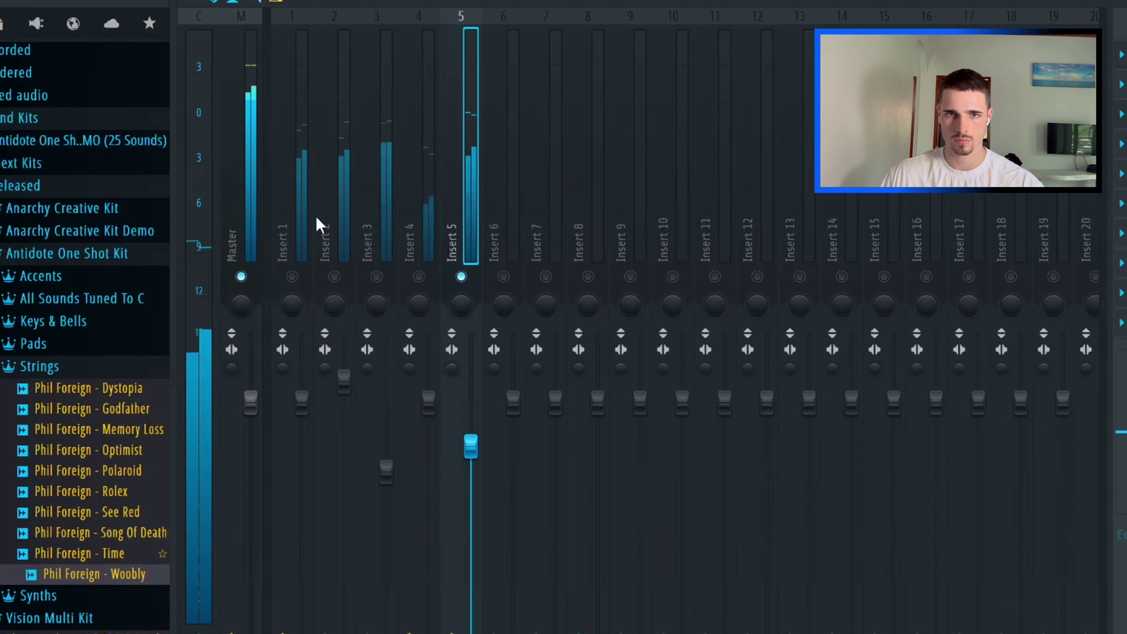
Step: Audition the Antidote synth one-shots and load Phil Foreign - Drips into a new channel
key("F9")
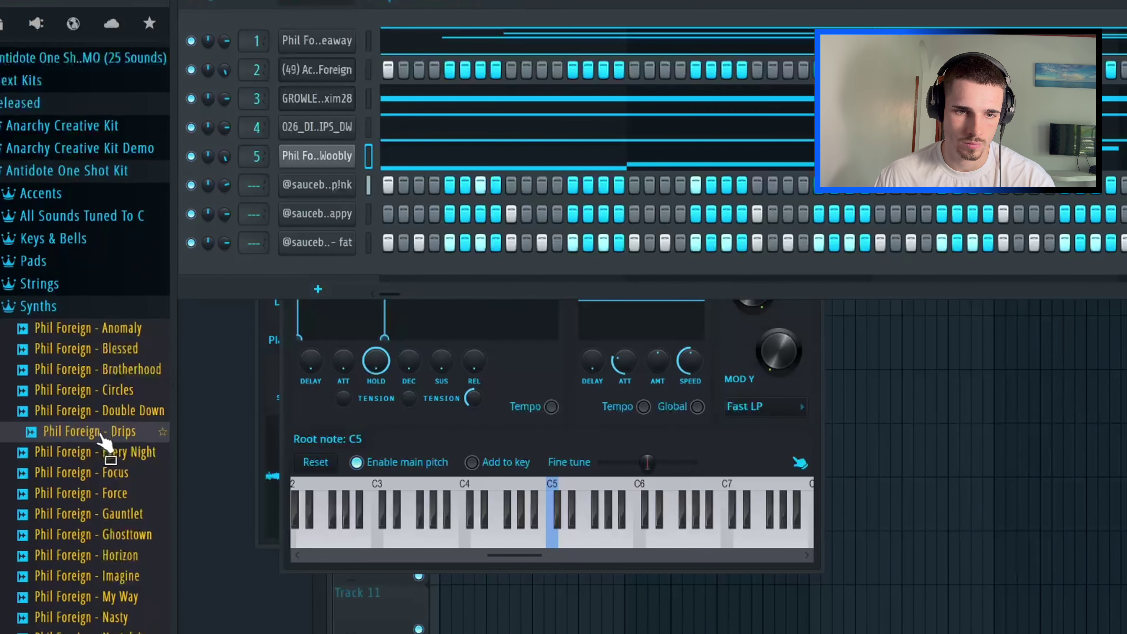
scroll(111, 444, "down", 3)
key("Down")
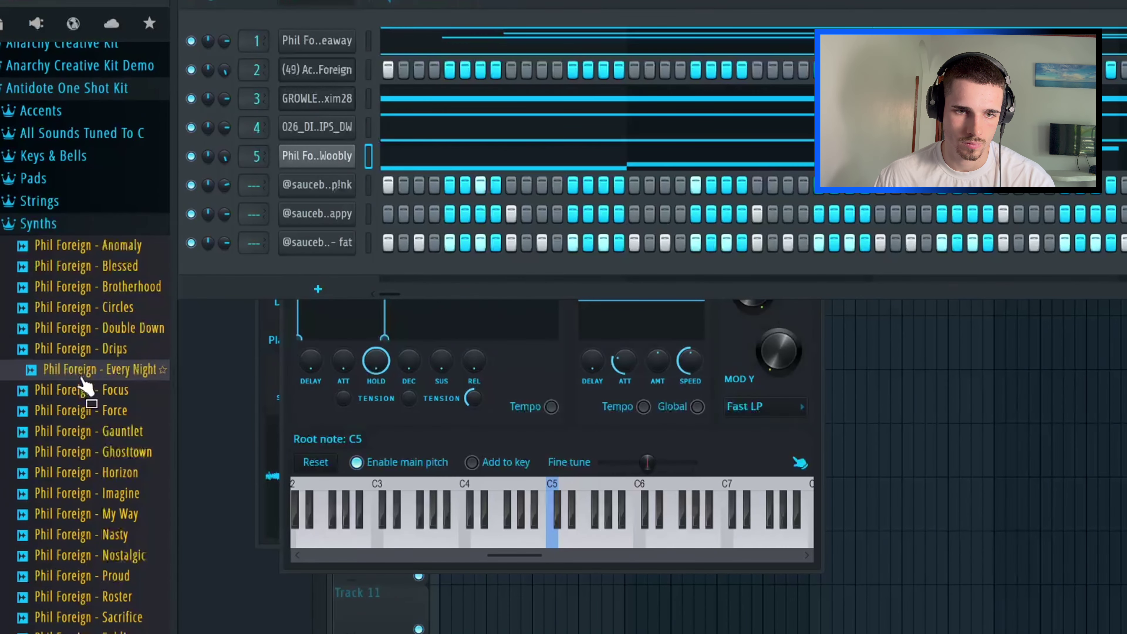
key("Down")
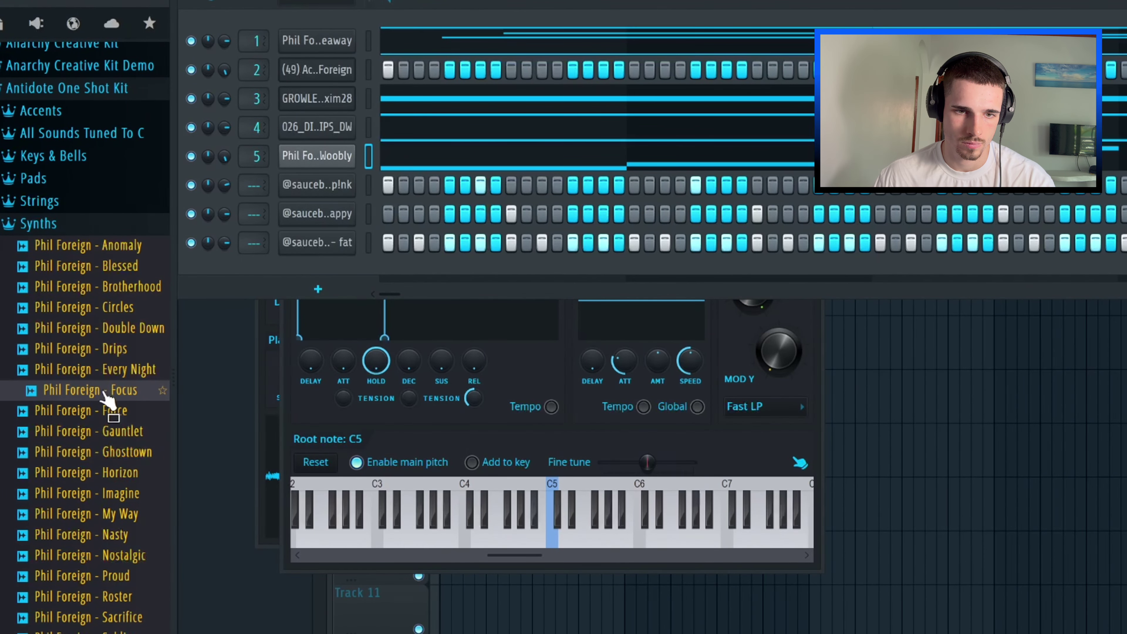
left_click(111, 410)
left_click(96, 350)
right_click(94, 350)
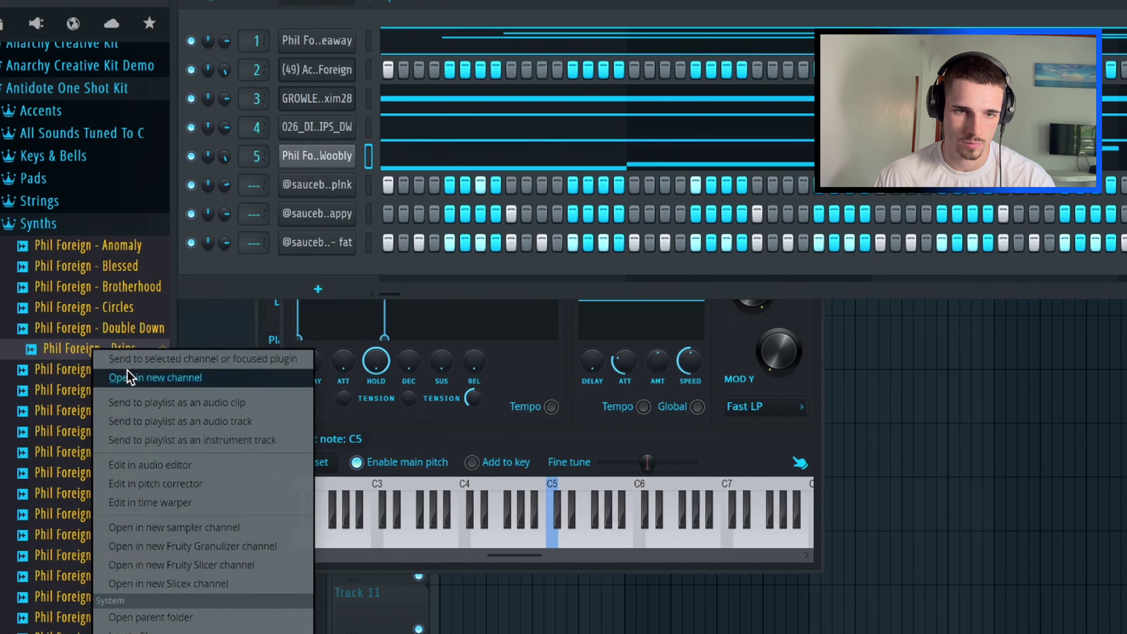
left_click(126, 377)
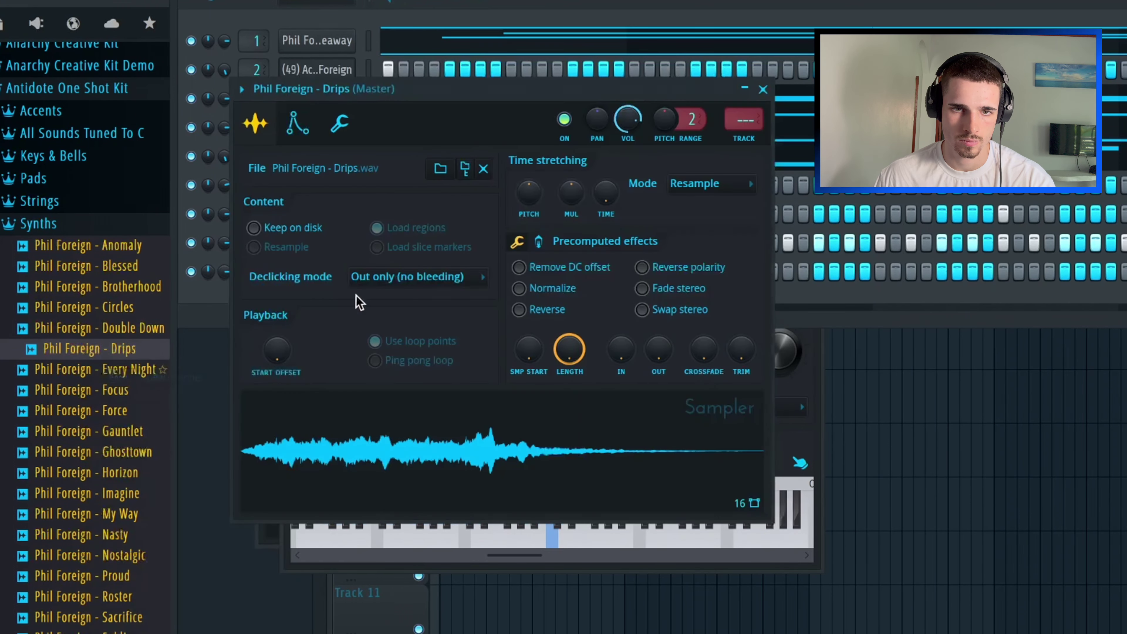
Step: Place a C#4 note at bar 1 of the Drips piano roll, lengthen it to two bars and add a matching C#5 note
key("F7")
left_click_drag(273, 222, 249, 429)
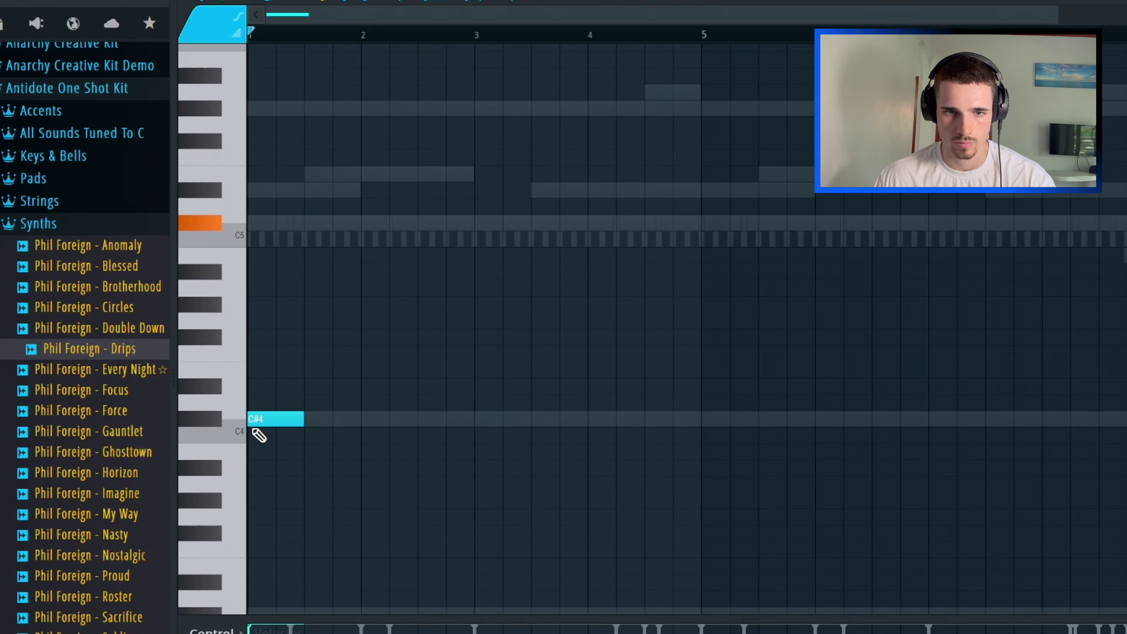
key("space")
scroll(323, 433, "down", 4)
left_click_drag(447, 329, 474, 333)
left_click_drag(262, 125, 224, 128)
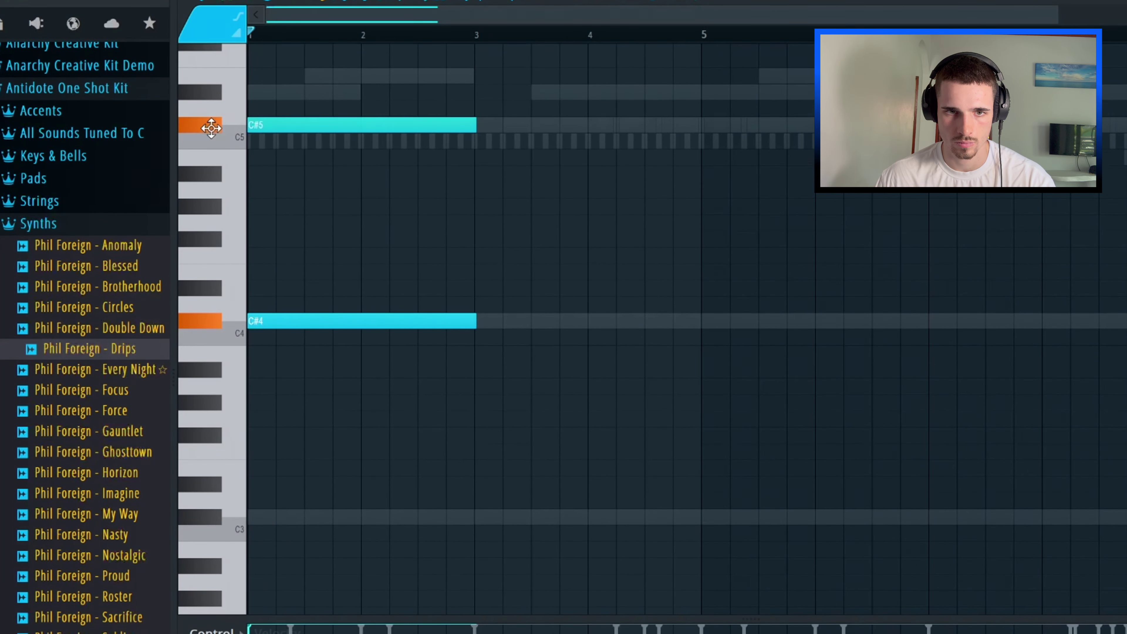
Step: Add a one-bar E4 note in bar 2 and duplicate the two-bar phrase into bars 3–4
left_click(367, 272)
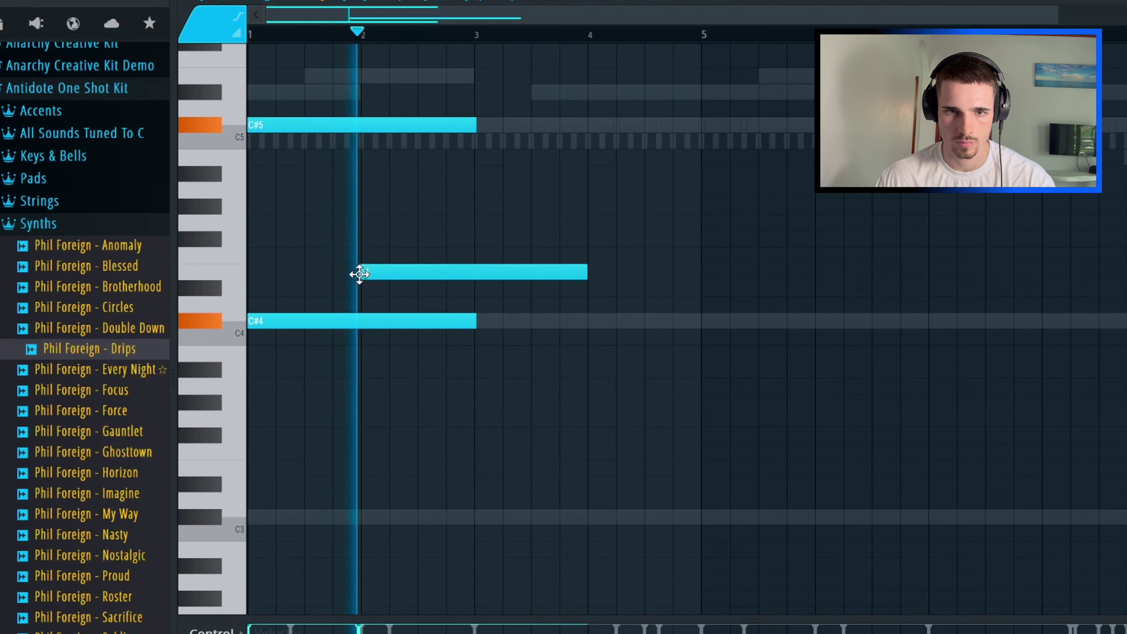
left_click_drag(581, 272, 472, 289)
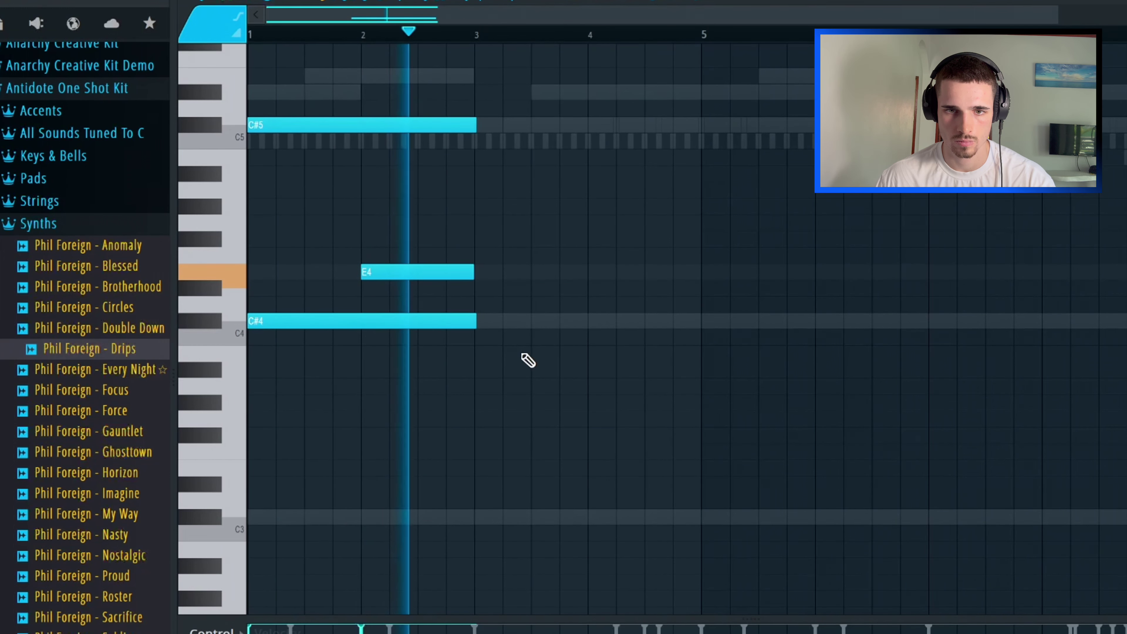
left_click_drag(544, 393, 334, 71)
key("ctrl+b")
left_click(662, 302)
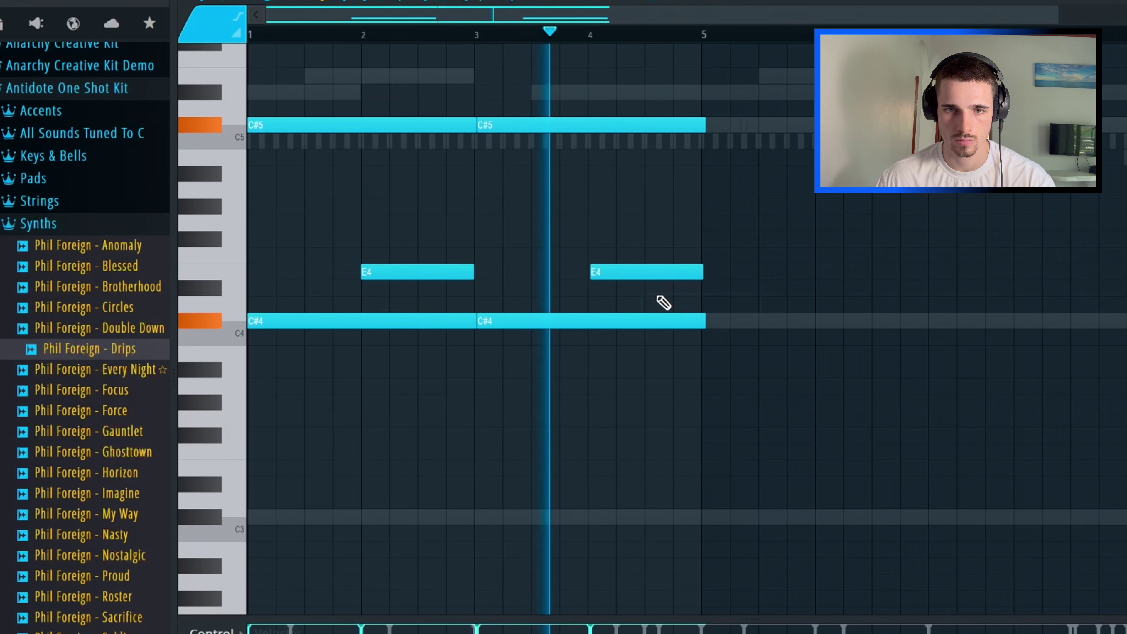
Step: Align the duplicated notes to end exactly at bar 5 and lower both E4 notes in pitch
left_click_drag(634, 277, 632, 277)
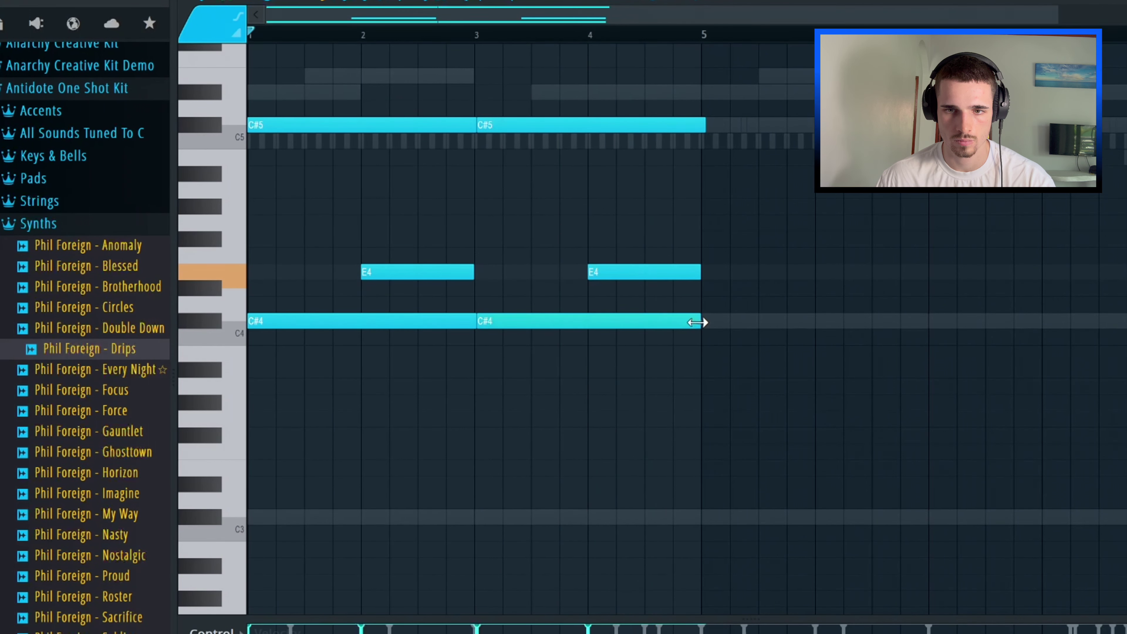
left_click_drag(704, 320, 698, 323)
left_click(629, 257)
right_click(629, 257)
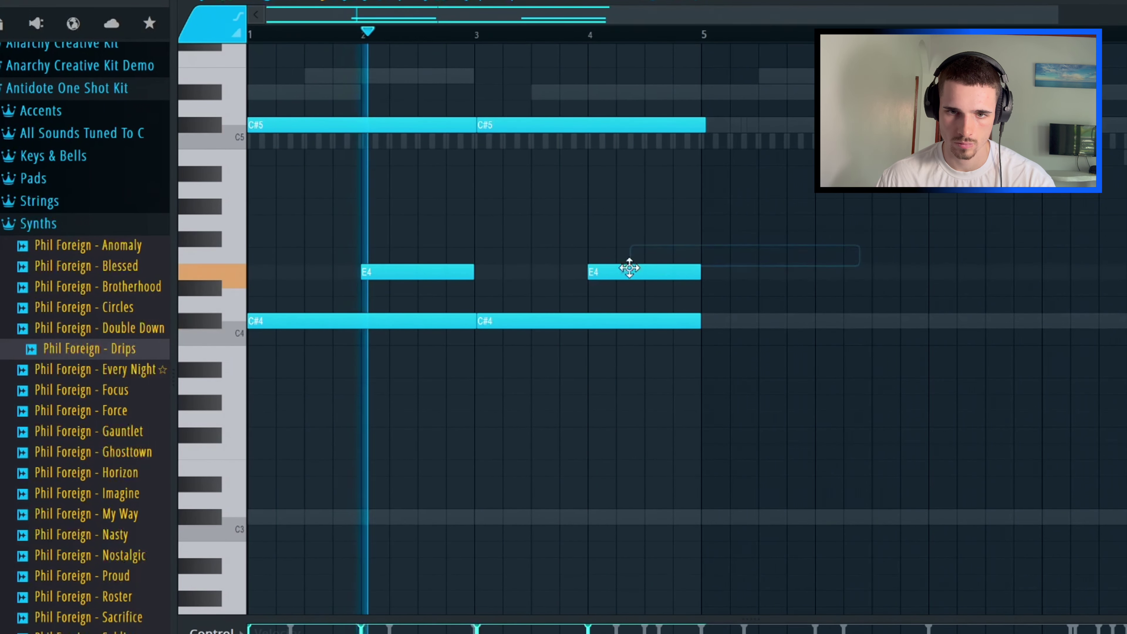
left_click_drag(431, 272, 430, 288)
left_click_drag(614, 273, 623, 298)
left_click_drag(706, 125, 699, 132)
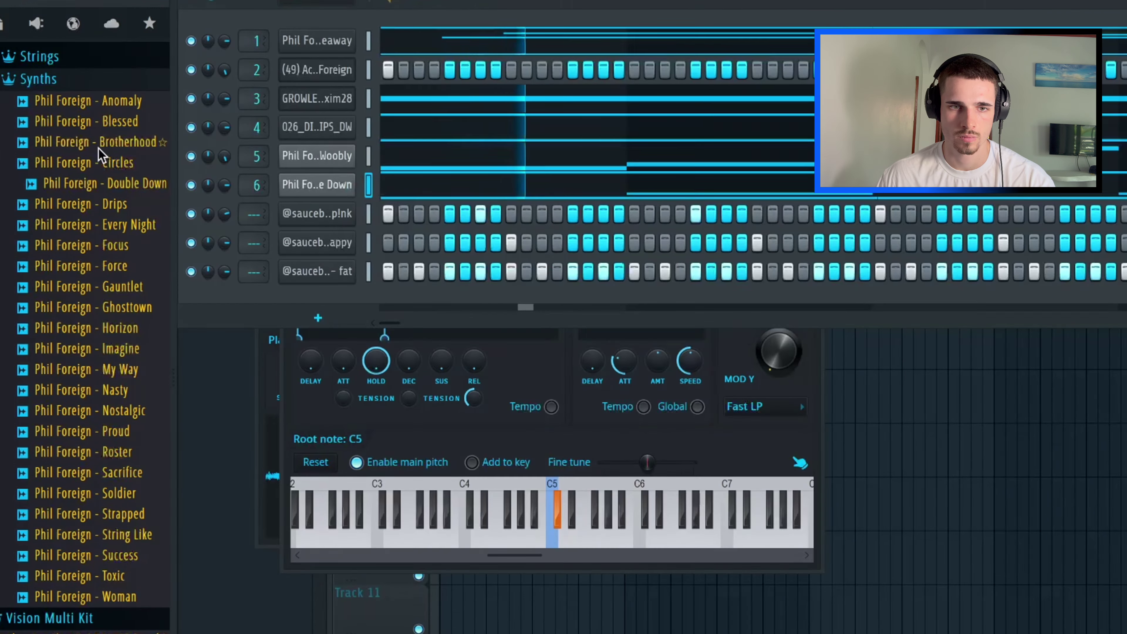
Step: Audition more synth one-shots and replace the channel 6 sample with Phil Foreign - My Way
left_click_drag(98, 160, 101, 182)
right_click(109, 370)
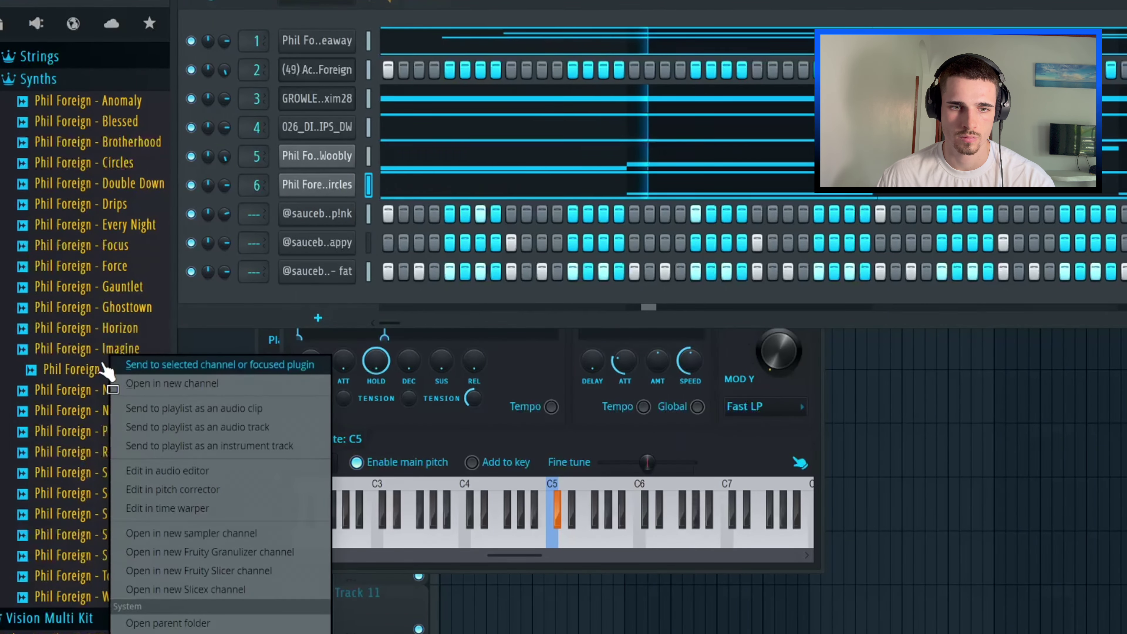
left_click(116, 360)
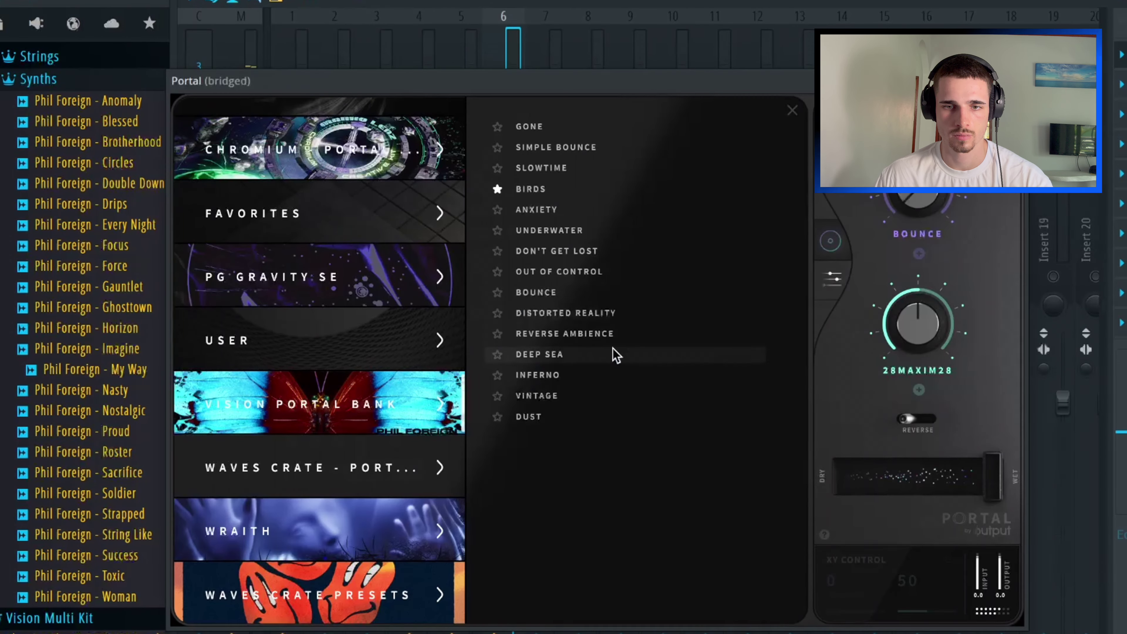
Step: Audition Portal presets such as Reverse Ambience, Vintage and Slowtime on Insert 6, load Gone, and lower the Insert 6 level
left_click(604, 335)
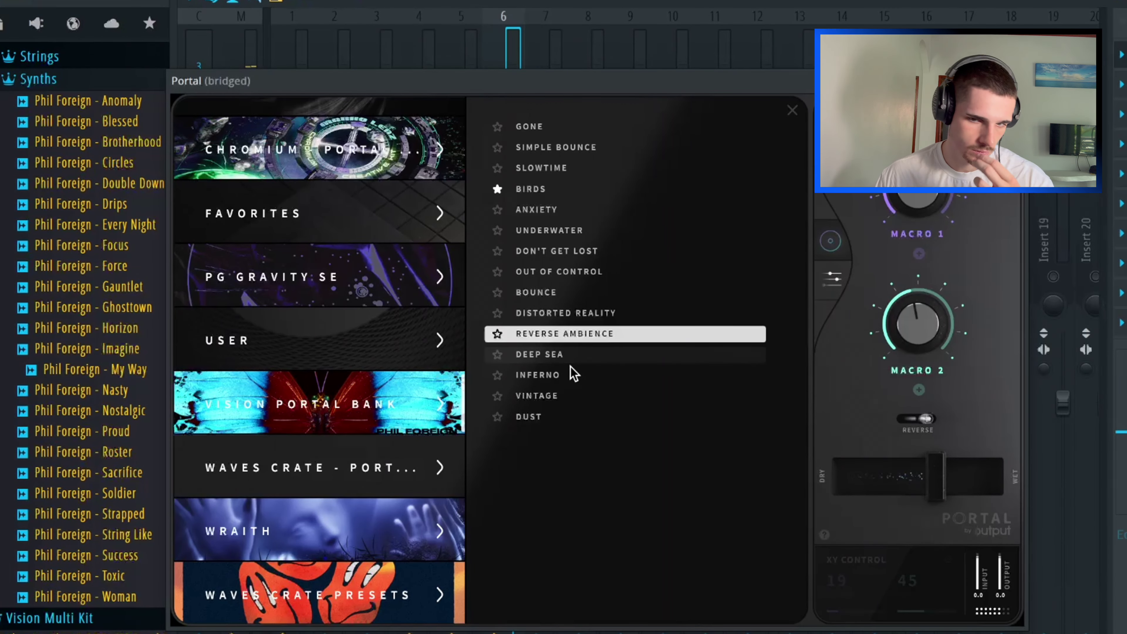
left_click(564, 378)
left_click(559, 396)
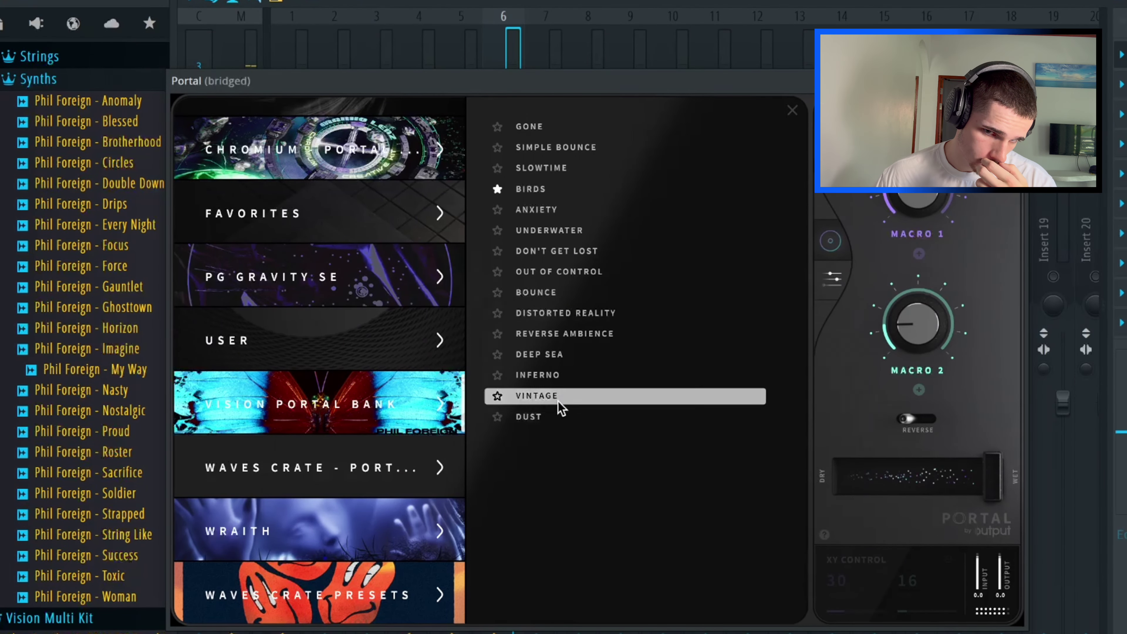
left_click(554, 194)
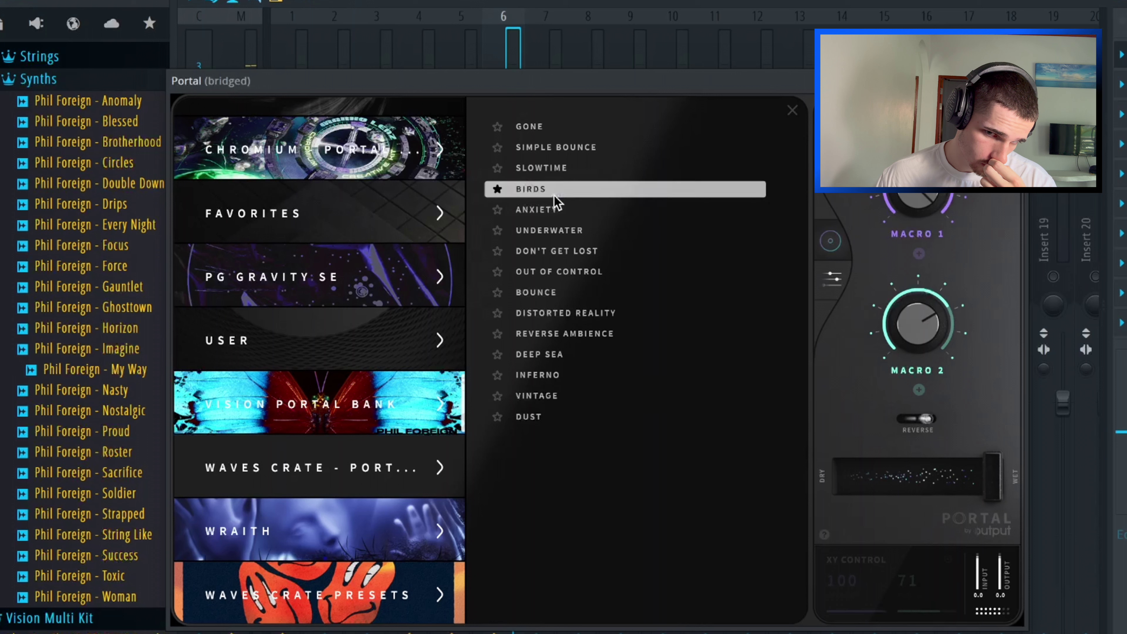
left_click(560, 169)
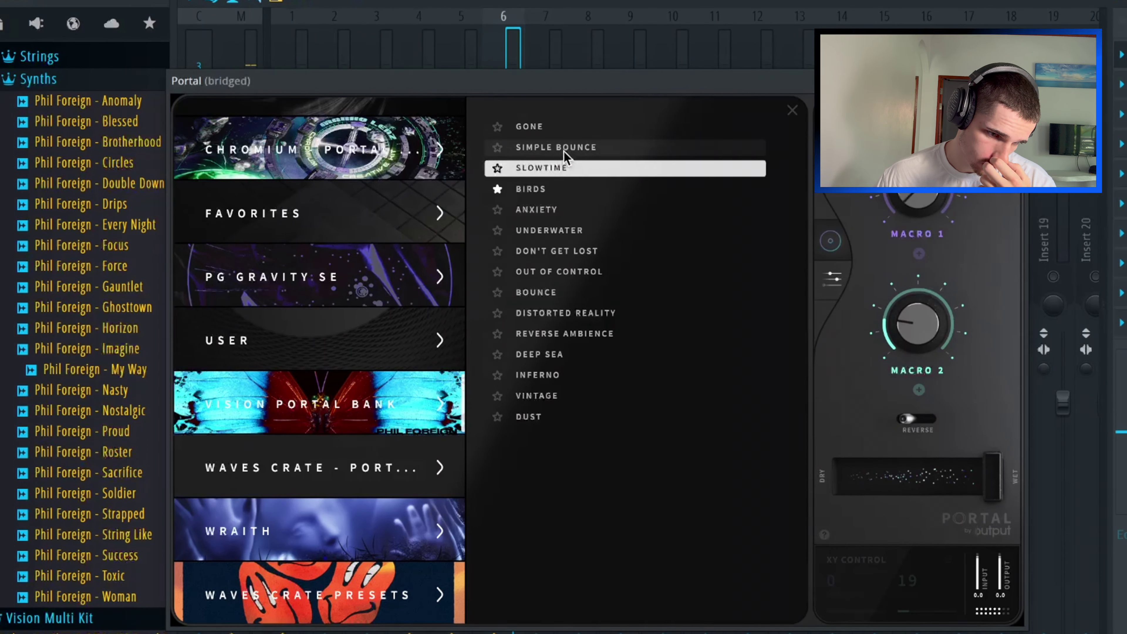
left_click(564, 151)
left_click(552, 129)
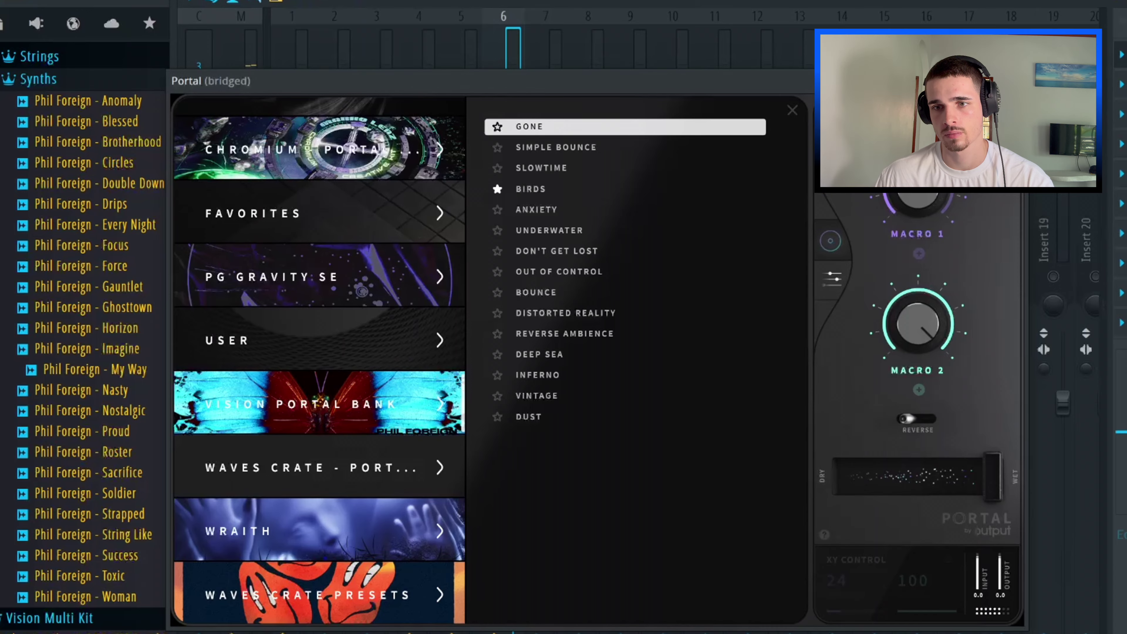
left_click(683, 320)
left_click_drag(515, 401, 516, 463)
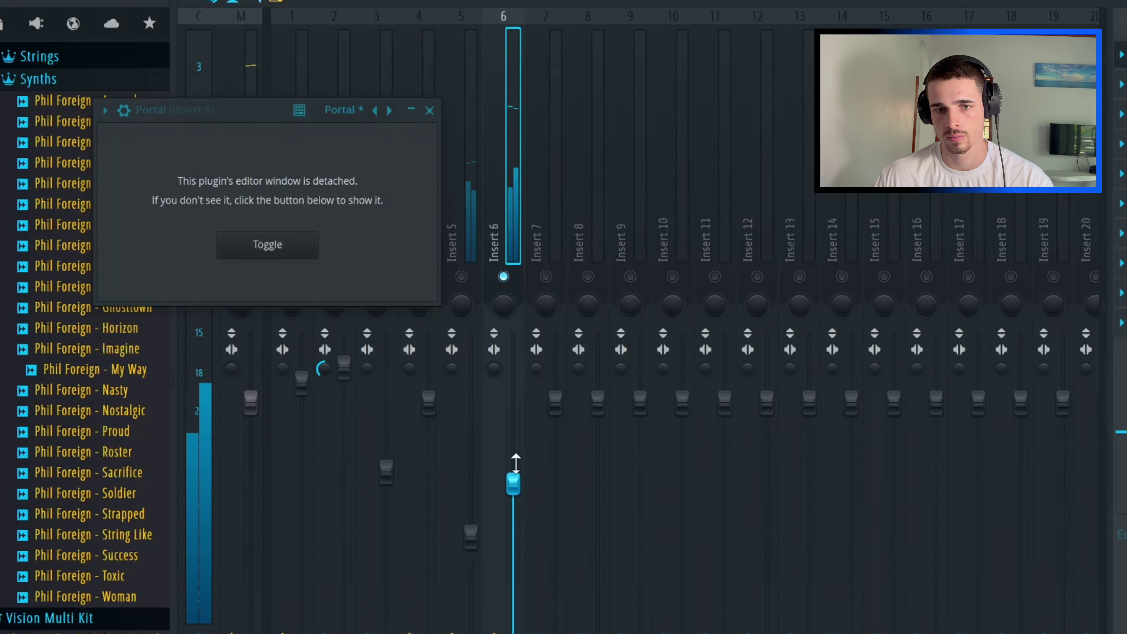
left_click(429, 110)
Step: In the hi-hat piano roll, try extra C5 hits around the third hit and add G4 notes under the second and third hits
key("F7")
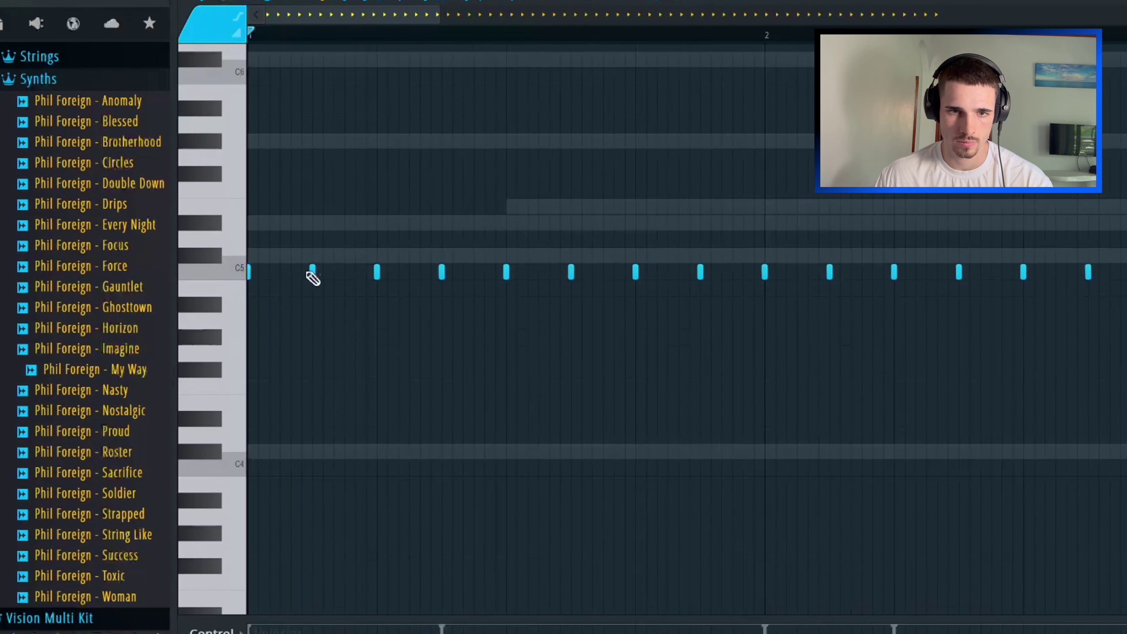
key("space")
left_click_drag(324, 272, 390, 271)
left_click(409, 271)
key("space")
left_click(312, 353)
key("space")
left_click(377, 353)
key("space")
Step: Delete the extra C5 hits after the third hi-hat hit and build a fast G4 roll beneath it instead
key("space")
right_click(387, 272)
right_click(398, 272)
right_click(409, 272)
key("space")
left_click(400, 354)
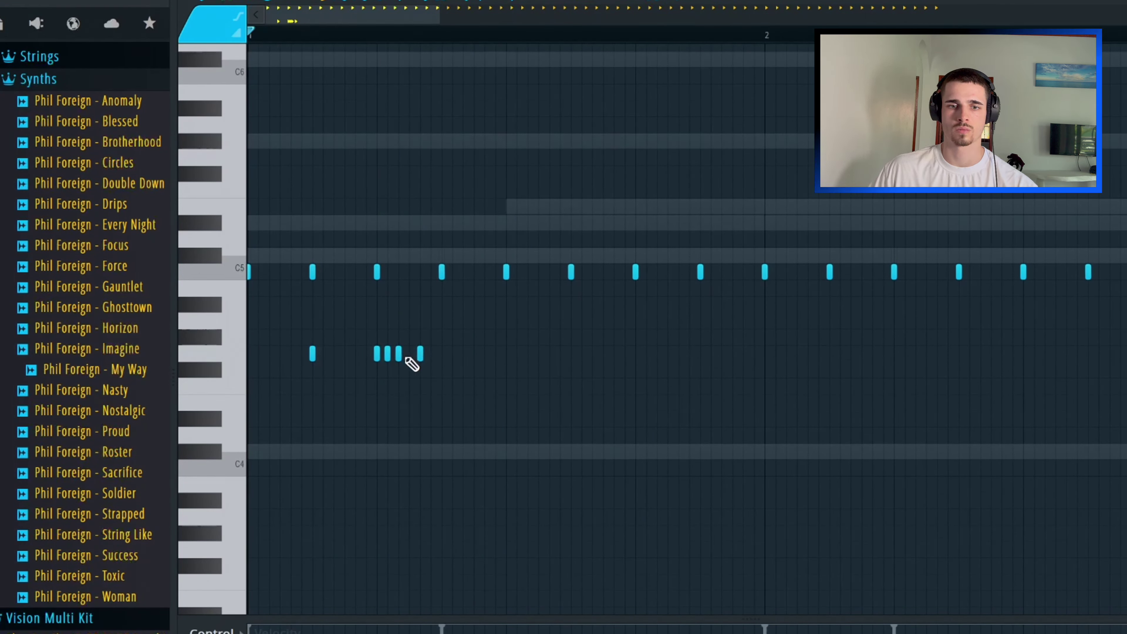
Step: Add an extra C5 hit midway between the seventh and eighth hi-hat hits of bar 1
key("space")
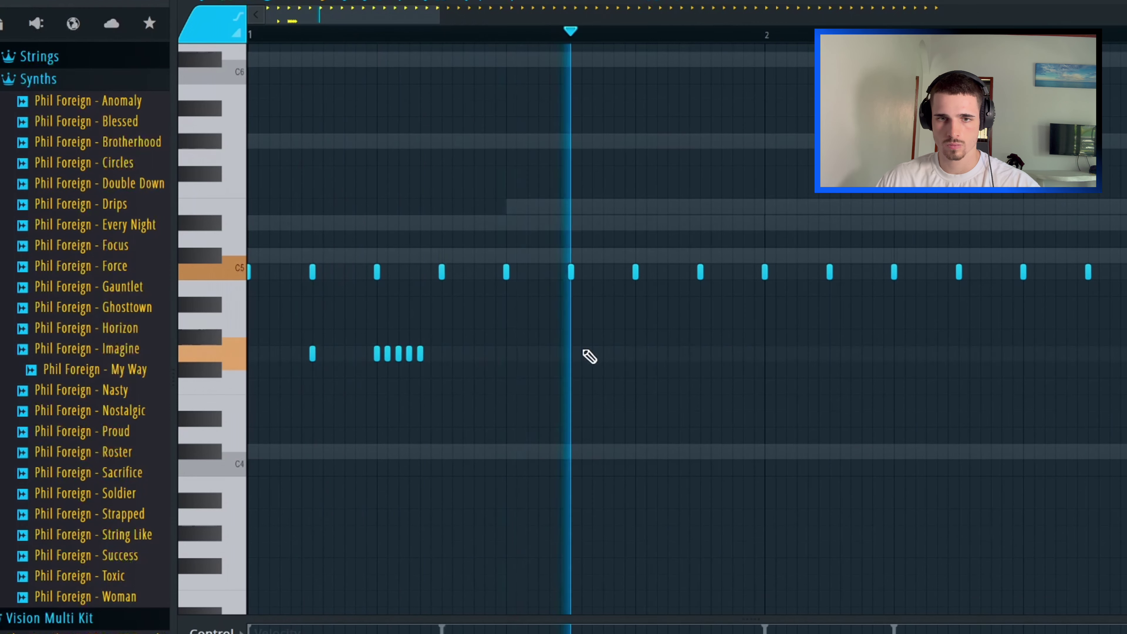
left_click(667, 271)
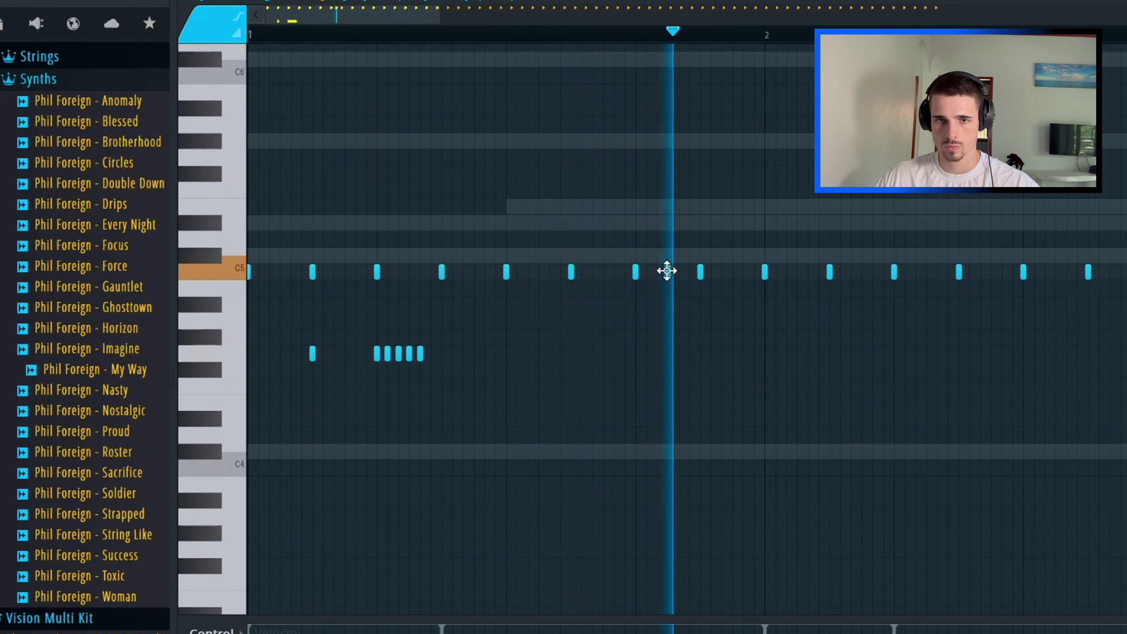
right_click(667, 271)
key("space")
key("space")
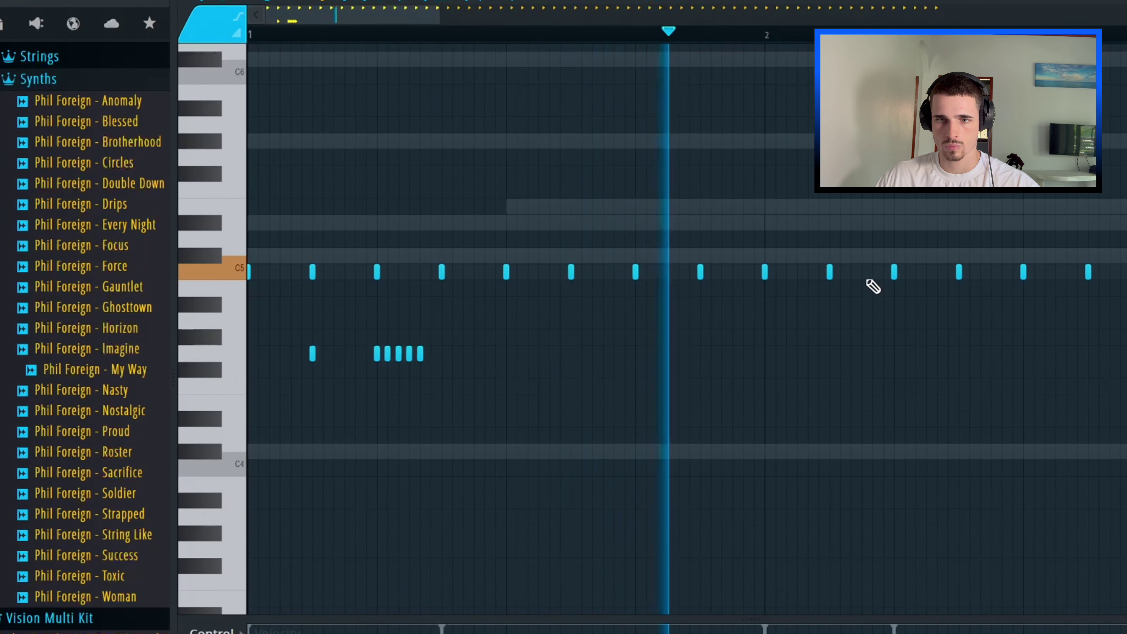
left_click_drag(854, 276, 667, 276)
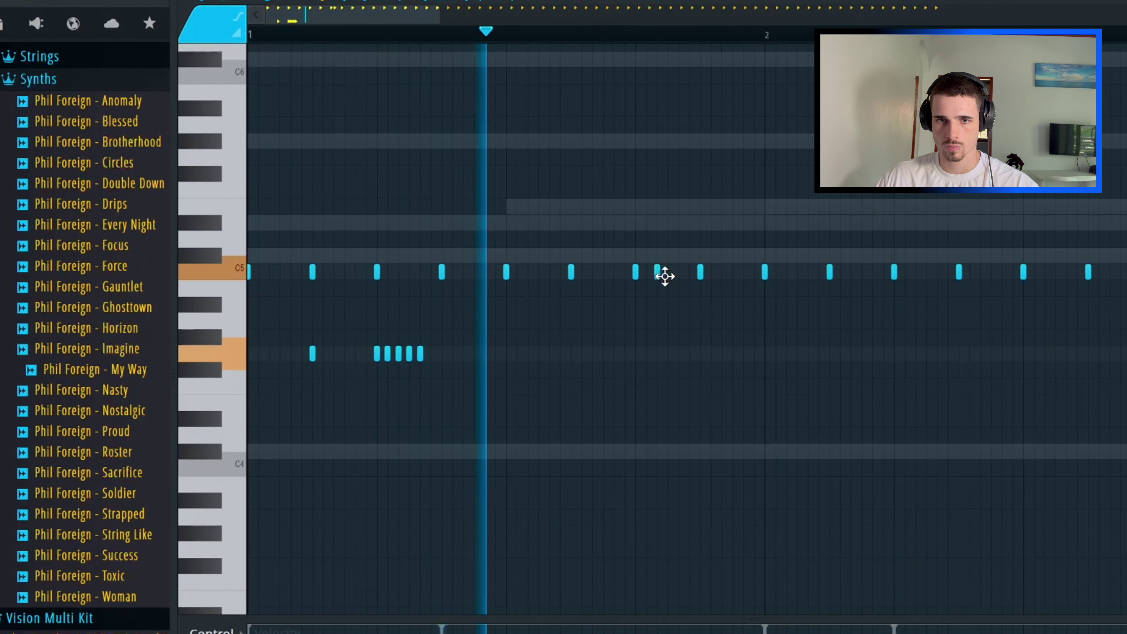
key("space")
Step: Add three-note D5 rolls above the third and fourth hi-hat hits of bar 2
left_click(894, 242)
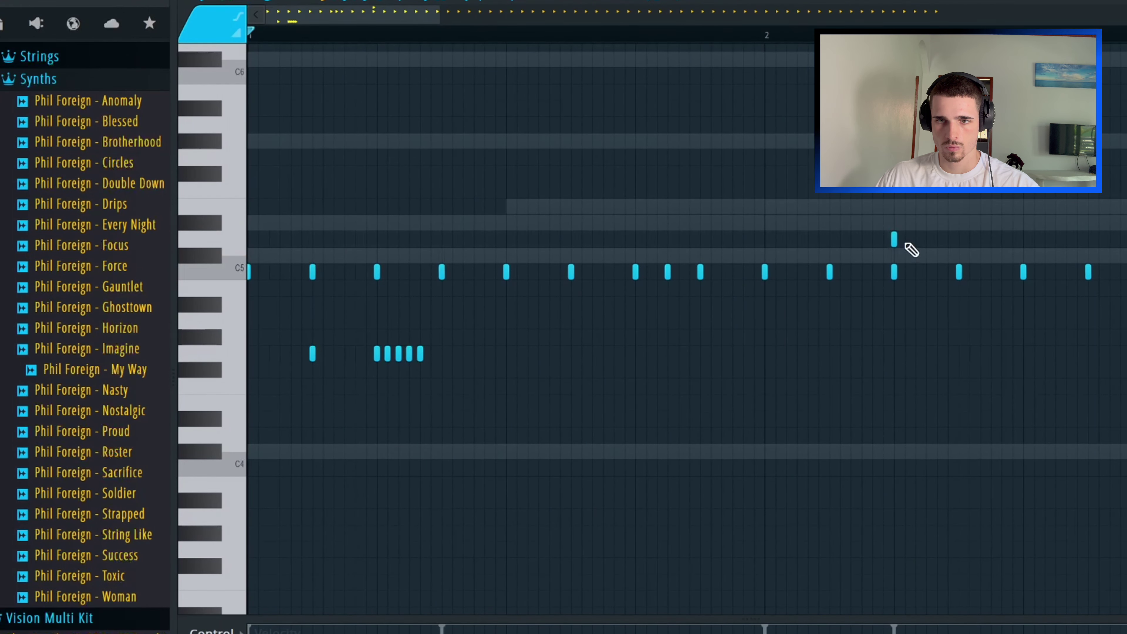
key("space")
left_click(916, 242)
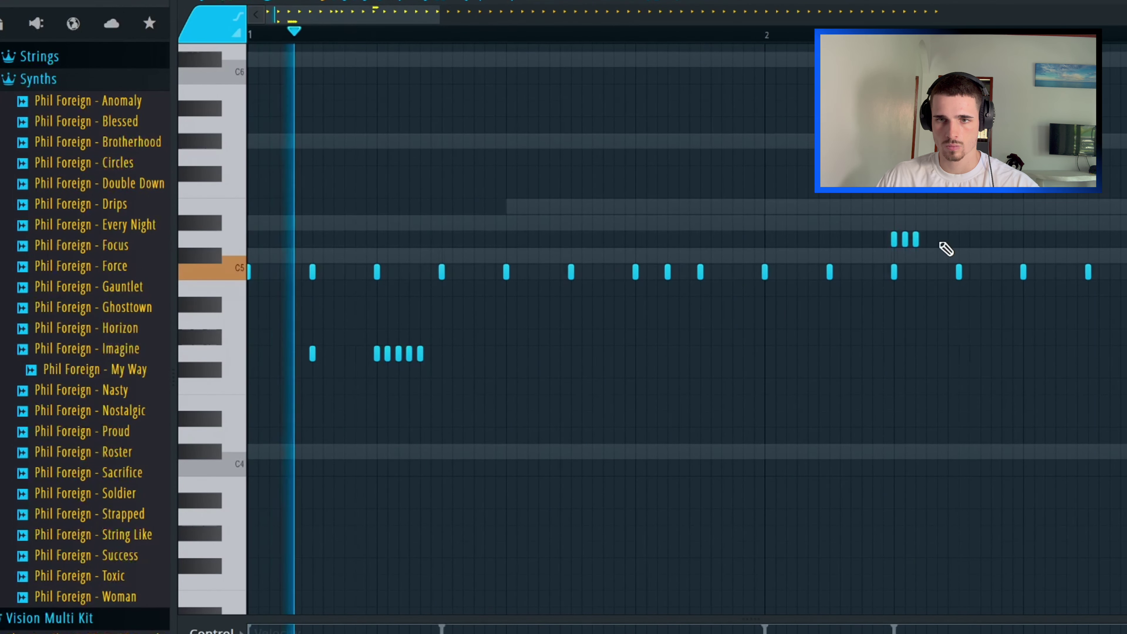
left_click(948, 242)
left_click_drag(952, 242, 959, 242)
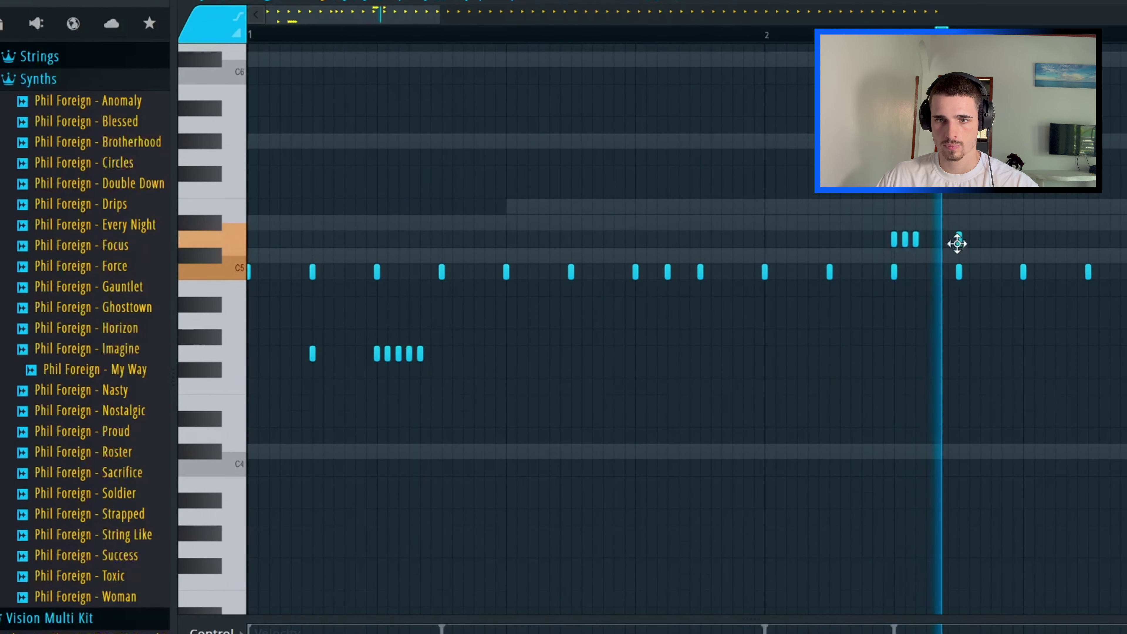
left_click(970, 242)
left_click(981, 242)
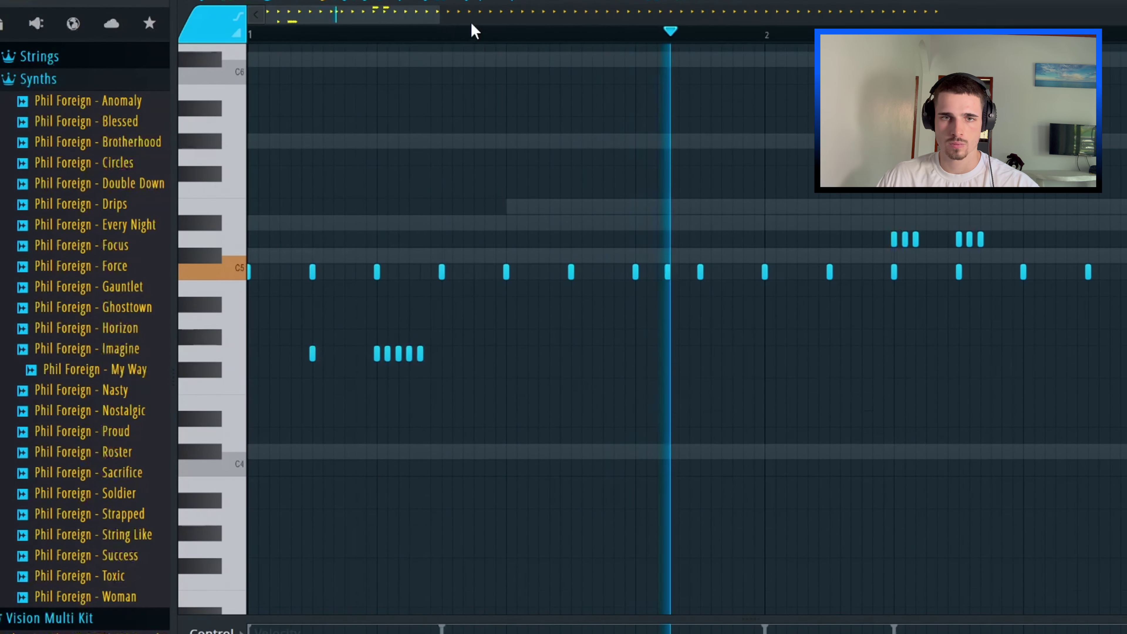
Step: Move the second C5 hi-hat hit of bar 2 down to G#4
scroll(492, 38, "down", 1)
scroll(569, 116, "right", 3)
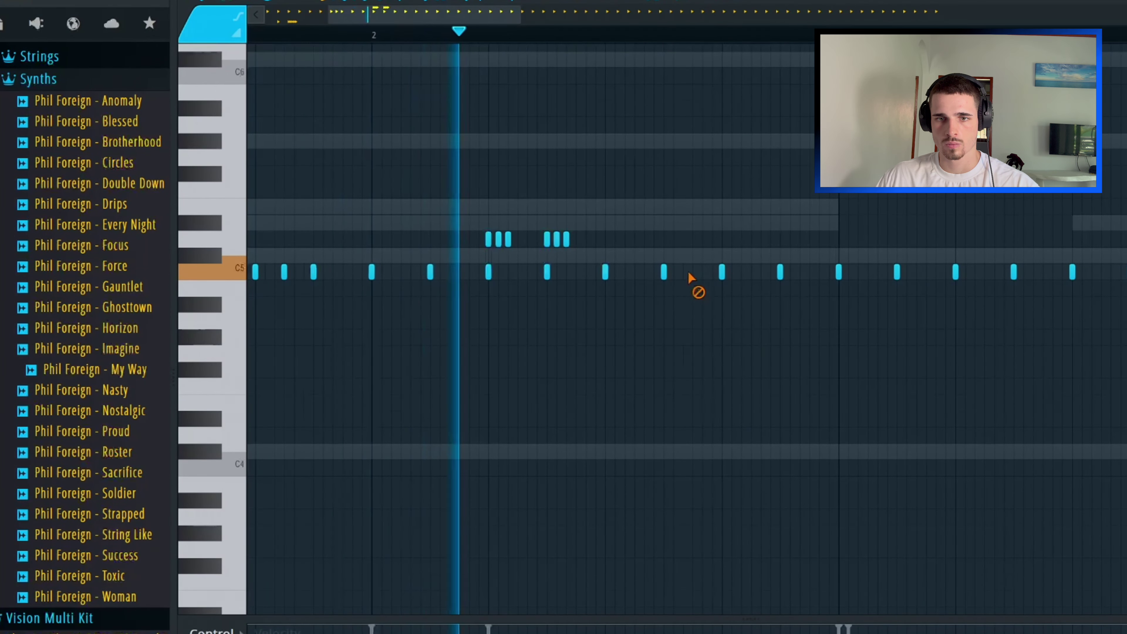
right_click(664, 271)
left_click(664, 271)
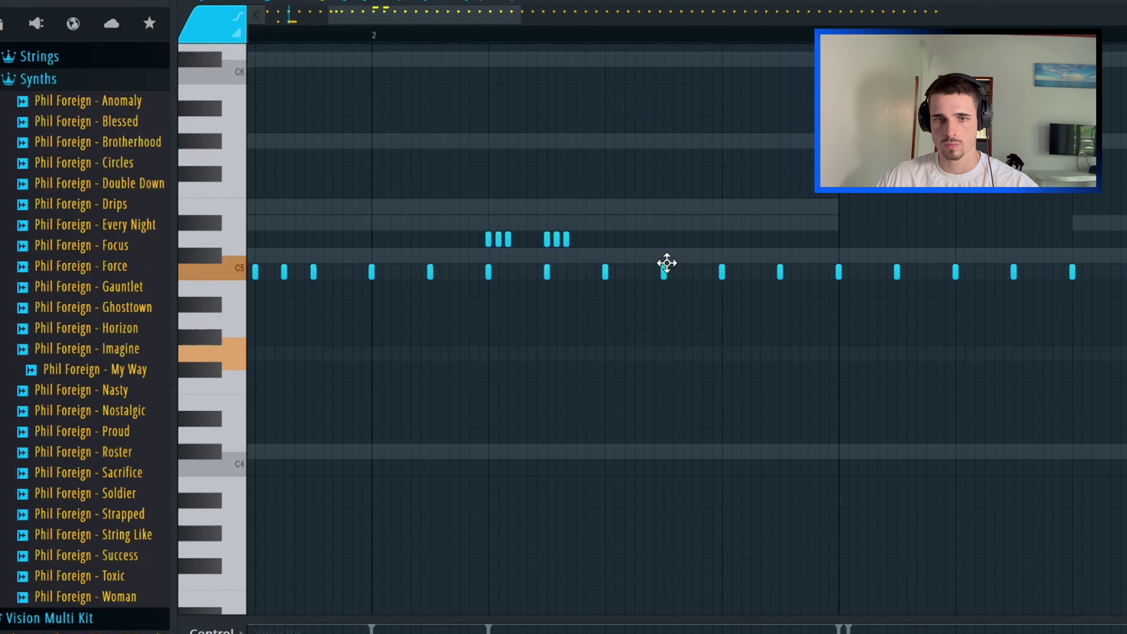
left_click_drag(430, 272, 431, 345)
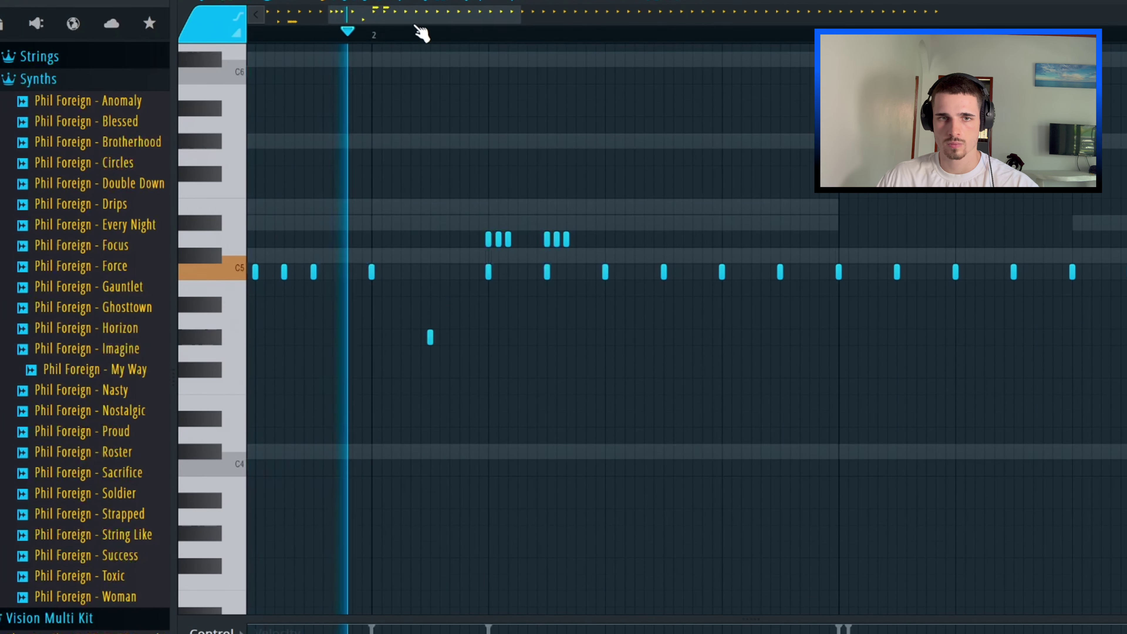
Step: Build a fast C5 roll with three extra hits directly after the seventh hi-hat hit of bar 2
left_click(423, 30)
left_click_drag(422, 20, 475, 20)
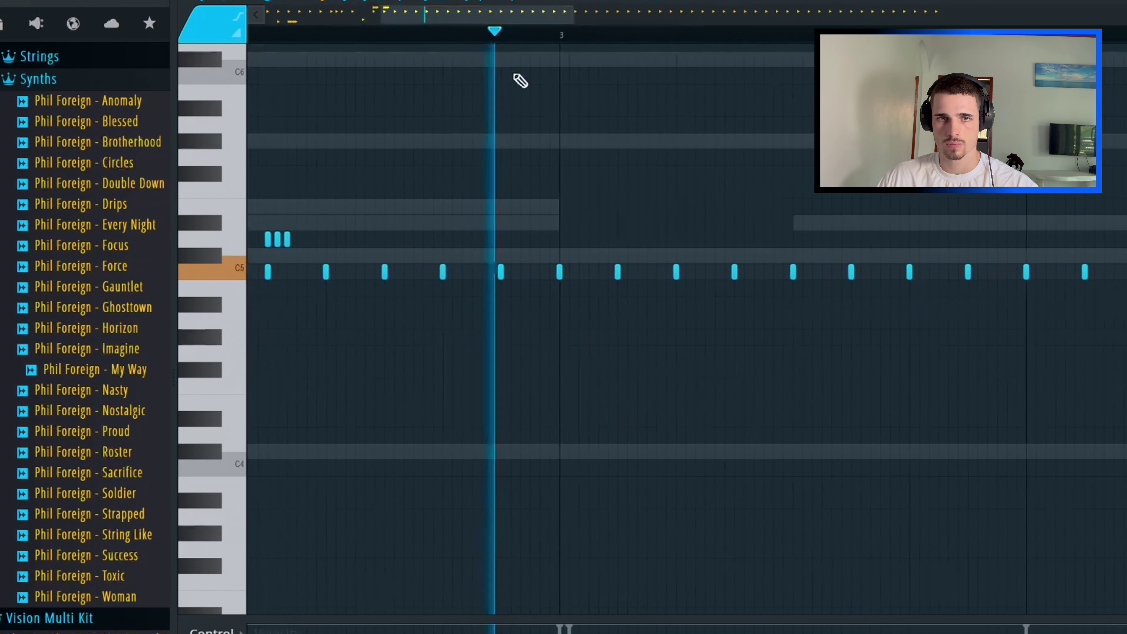
left_click(441, 271)
left_click(450, 272)
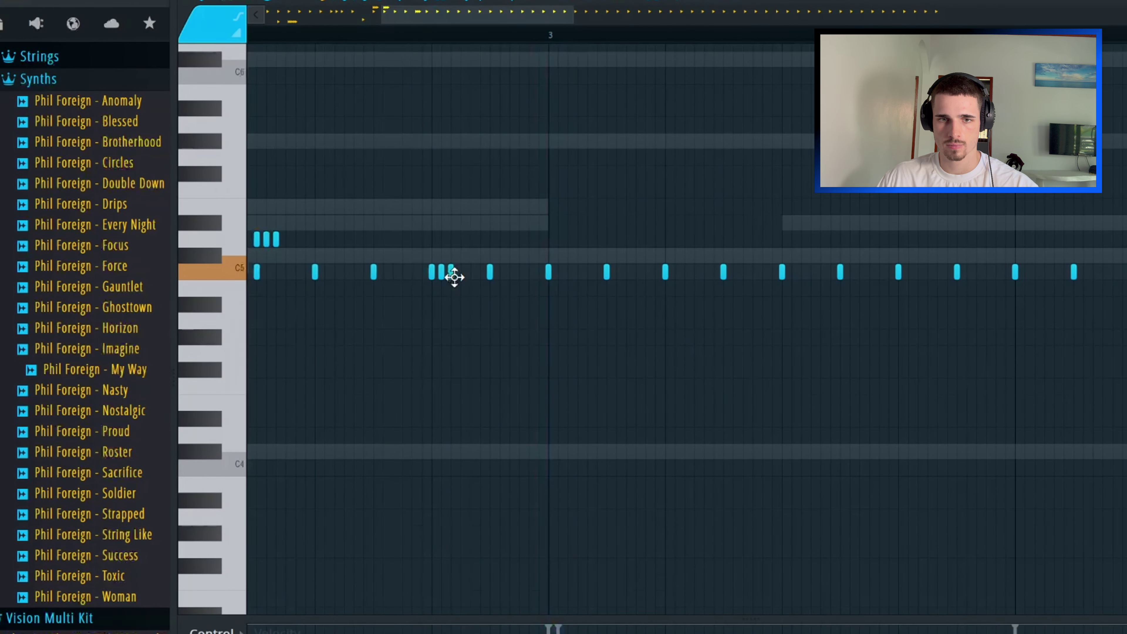
left_click(460, 272)
left_click(470, 272)
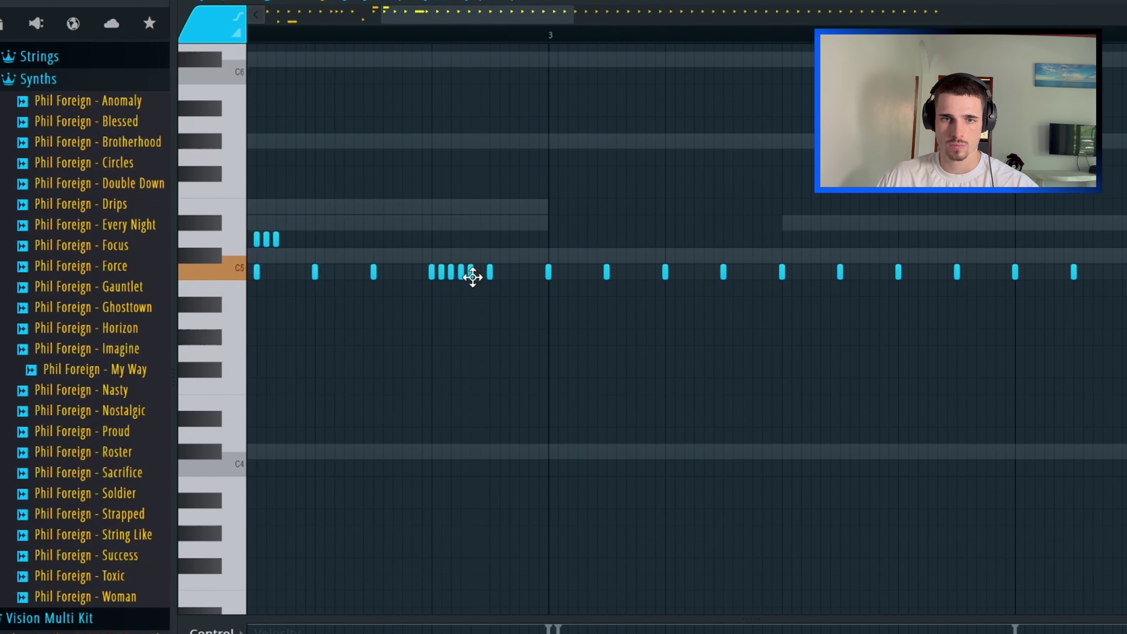
left_click(480, 272)
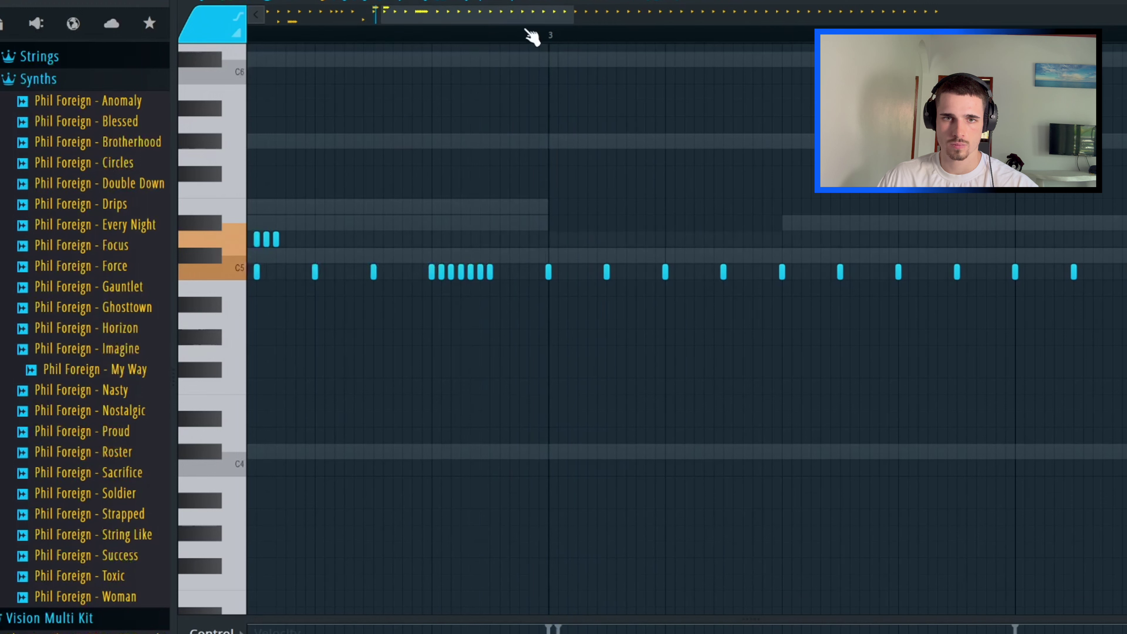
right_click(480, 274)
right_click(471, 276)
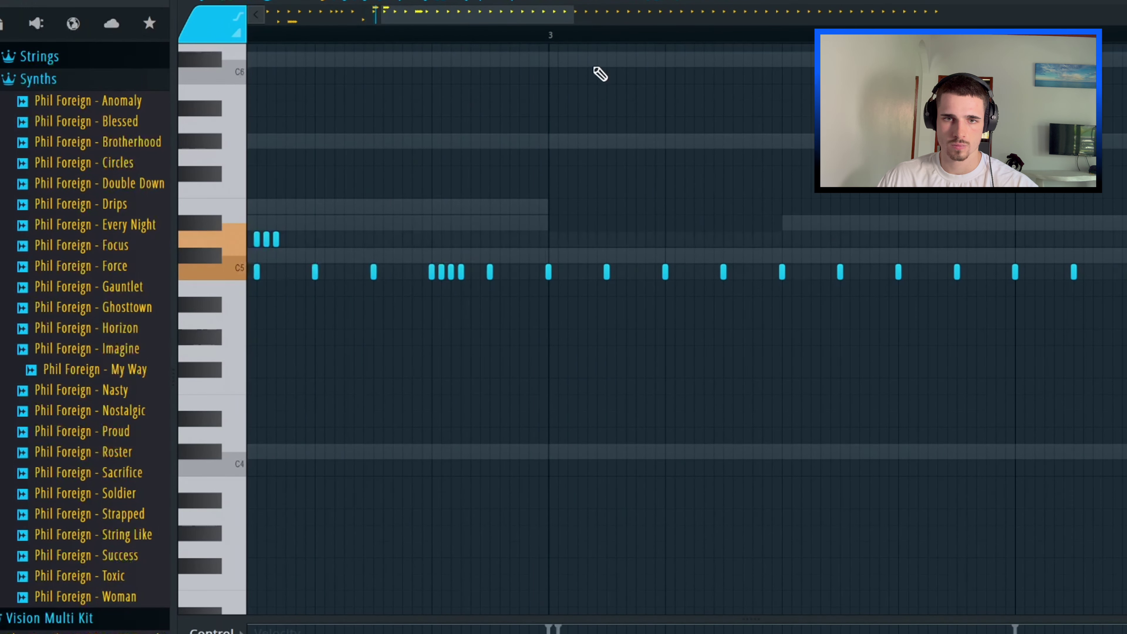
Step: Replace the plain hi-hats after bar 2 with a copy of the two-bar pattern in bars 3 and 4
left_click_drag(573, 11, 867, 296)
key("space")
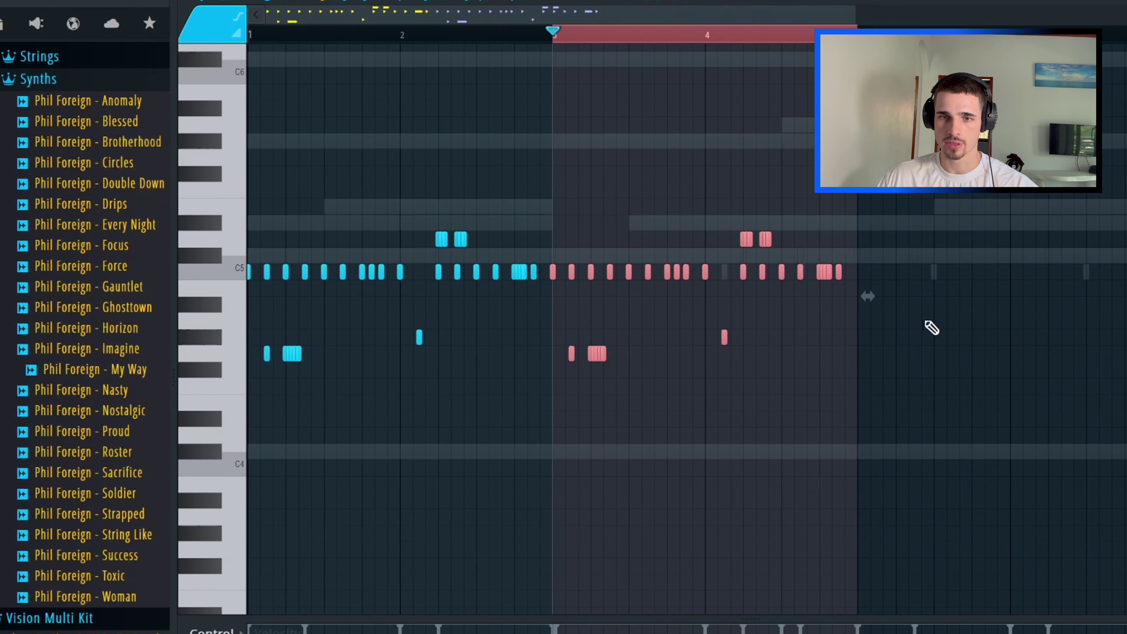
scroll(876, 316, "up", 5)
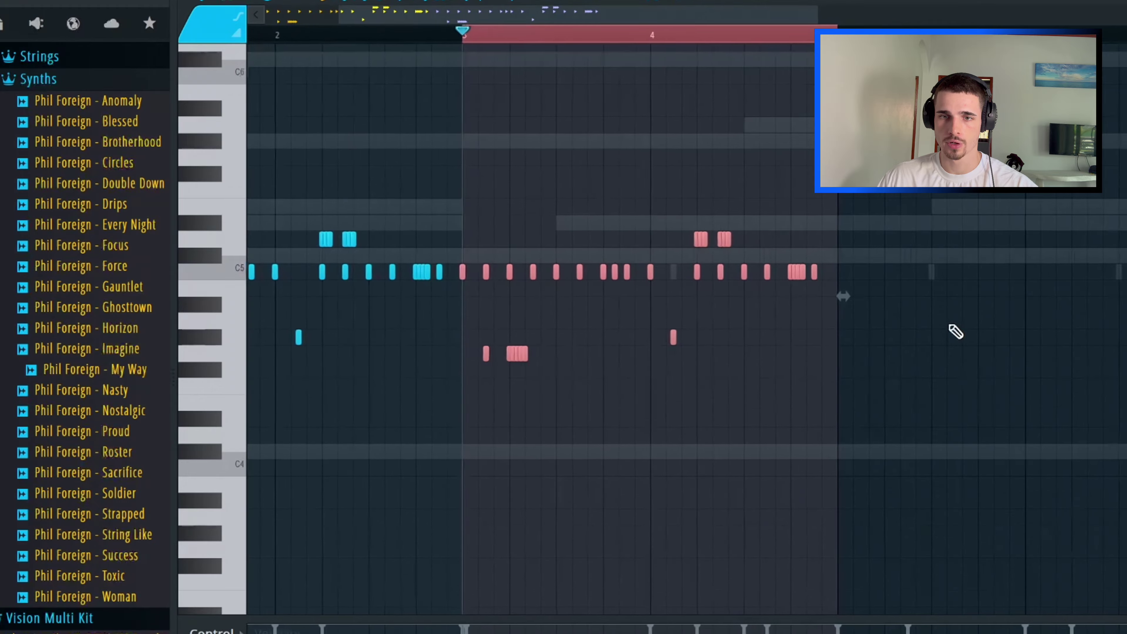
Step: In bar 4, replace the D5 rolls with one A#4 roll on beat 2 and the closing C5 hits with three spaced A#4 hits
left_click(560, 38)
scroll(825, 309, "up", 1)
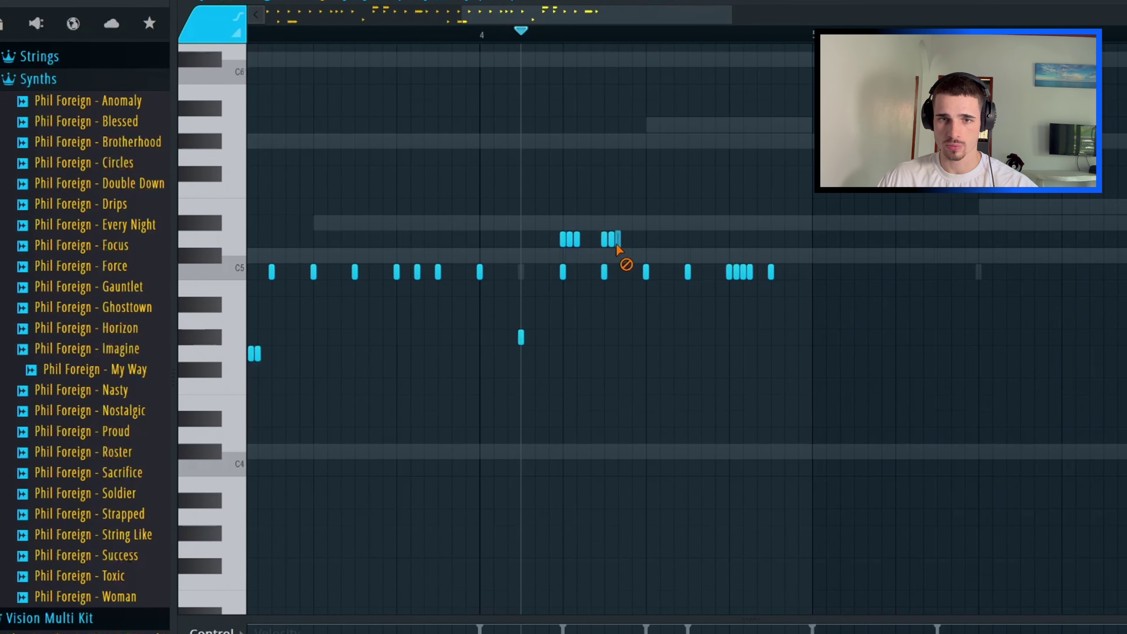
left_click(563, 240, "ctrl")
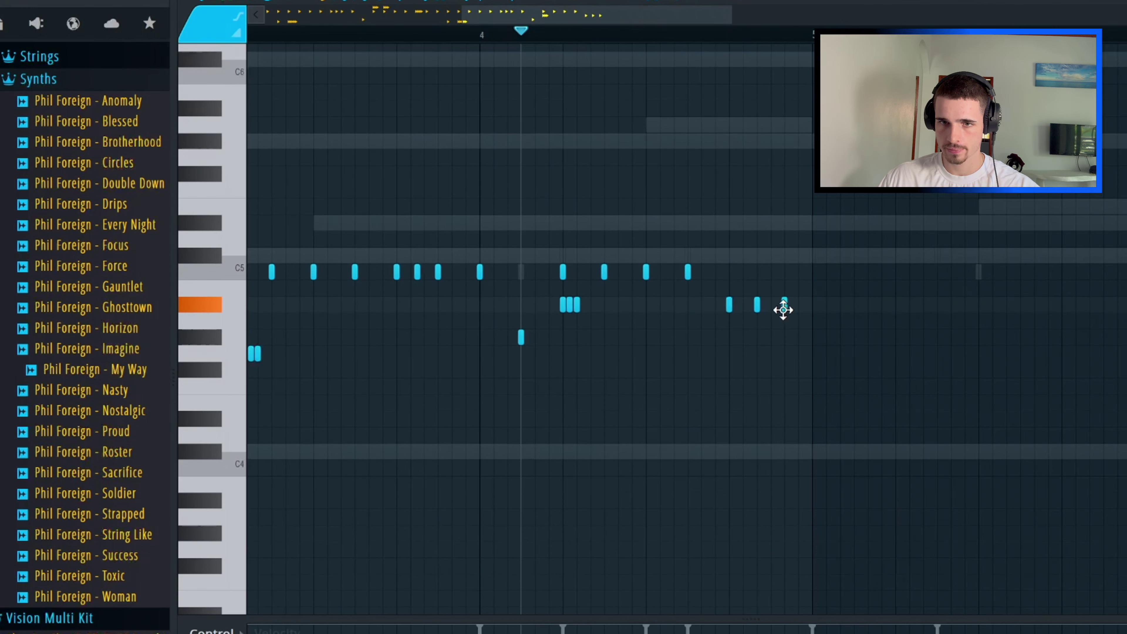
Step: Play back the varied hi-hats and duplicate the four-bar pattern into bars 5 to 8
key("space")
key("space")
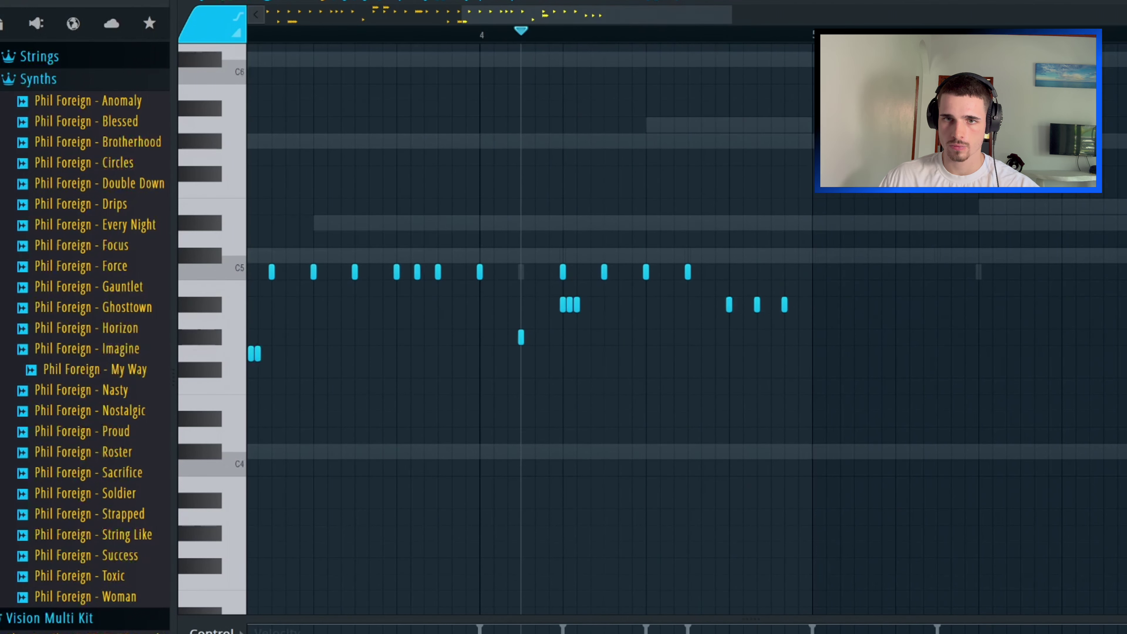
key("space")
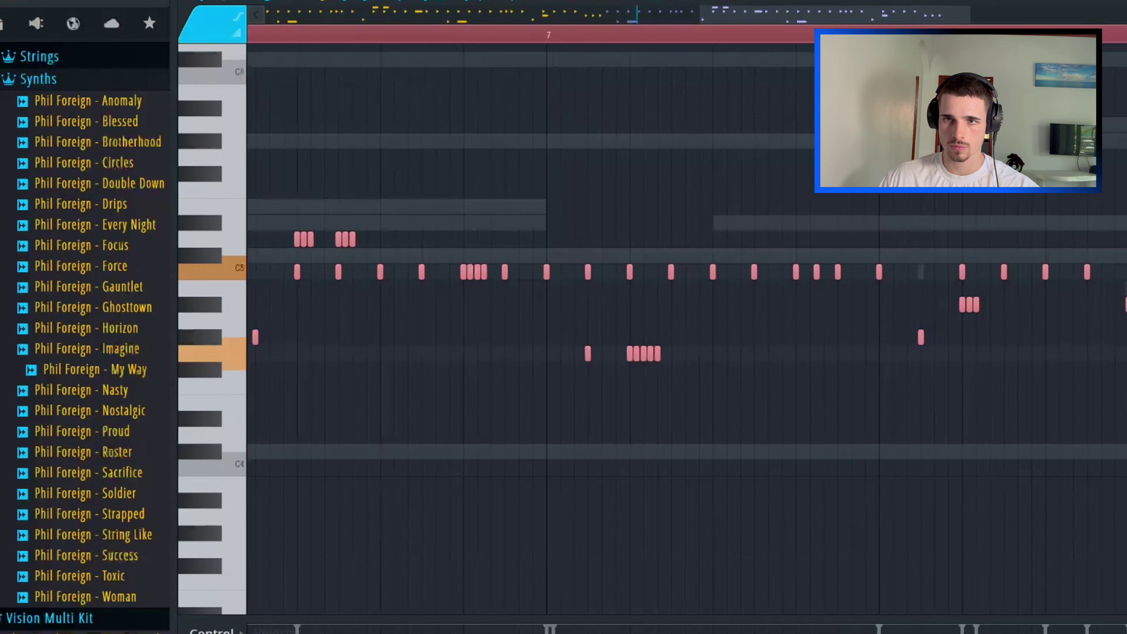
Step: Reopen the fat hi-hat channel's piano roll and examine the full pattern, including the varied notes in bars 3 and 4
key("F7")
right_click(329, 220)
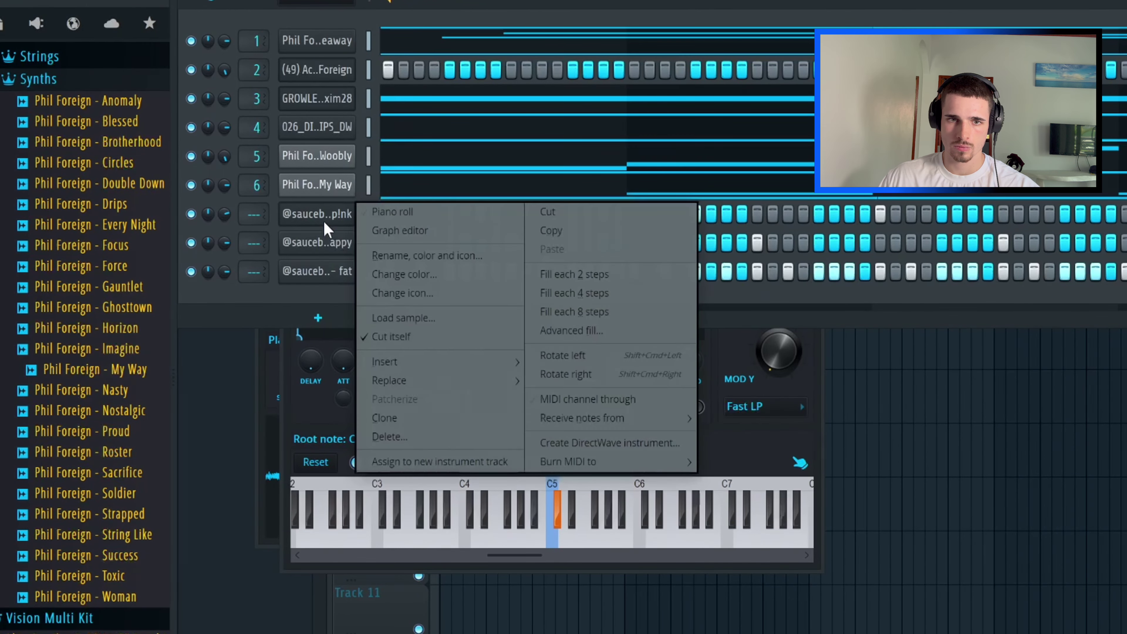
key("Escape")
right_click(340, 275)
left_click(369, 270)
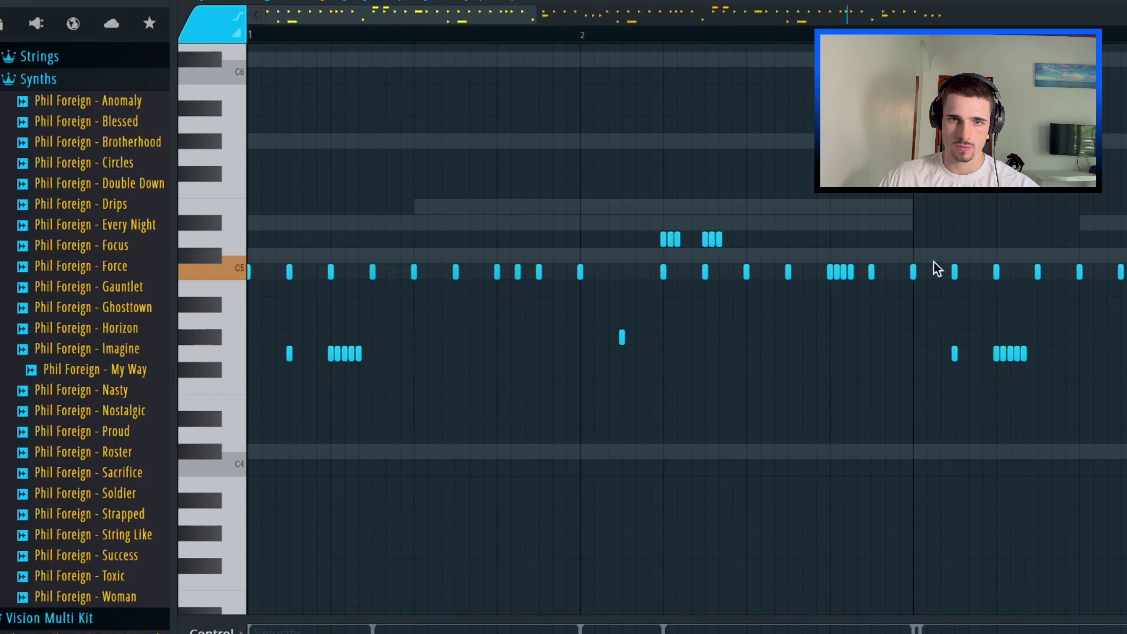
left_click_drag(529, 21, 924, 21)
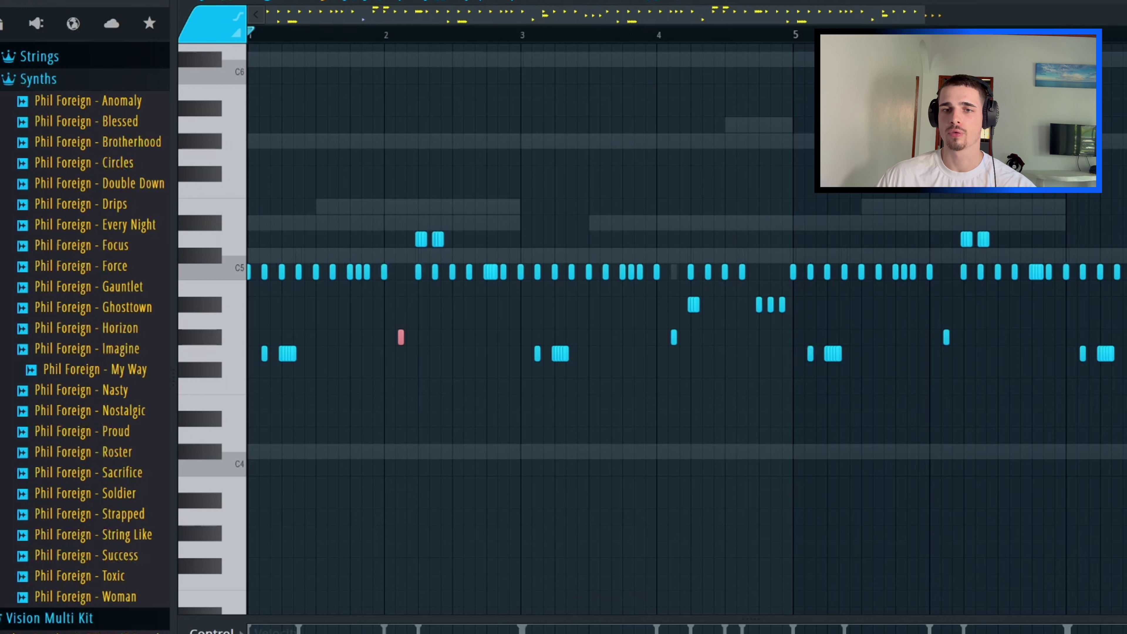
left_click_drag(774, 358, 594, 221)
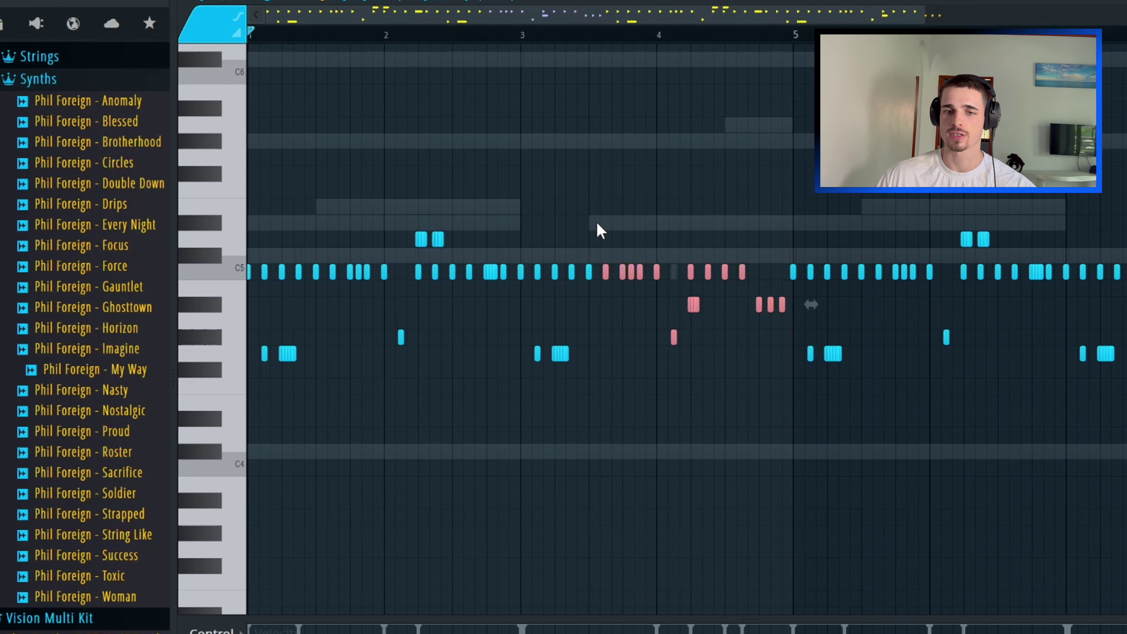
left_click_drag(919, 18, 1102, 19)
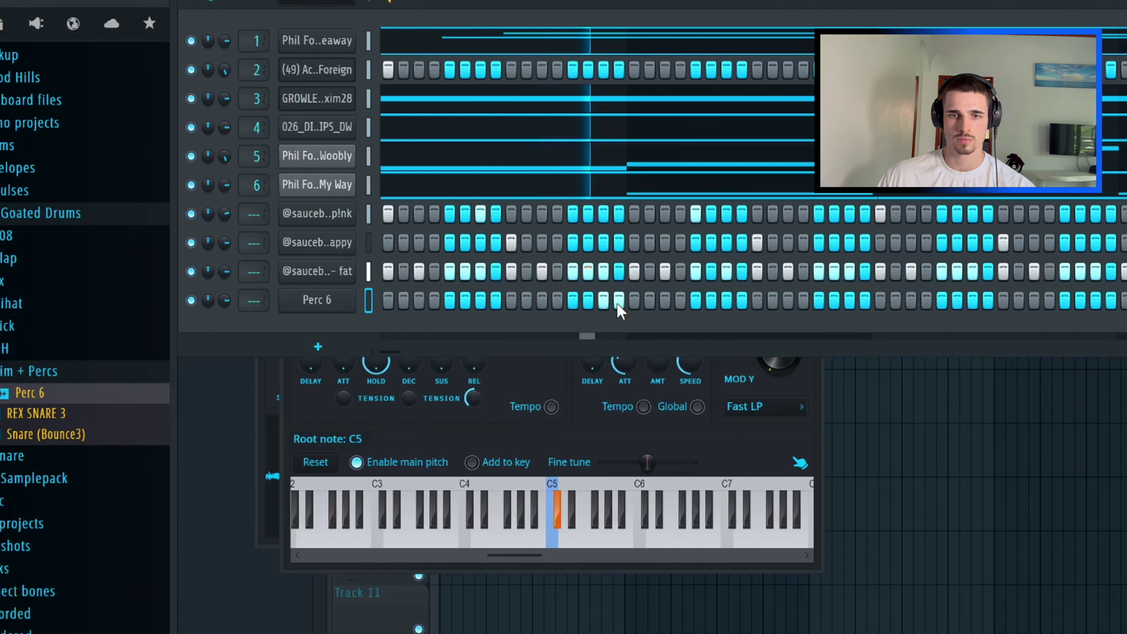
Step: Open the Perc 6 channel's pattern in the piano roll
right_click(312, 310)
left_click(386, 297)
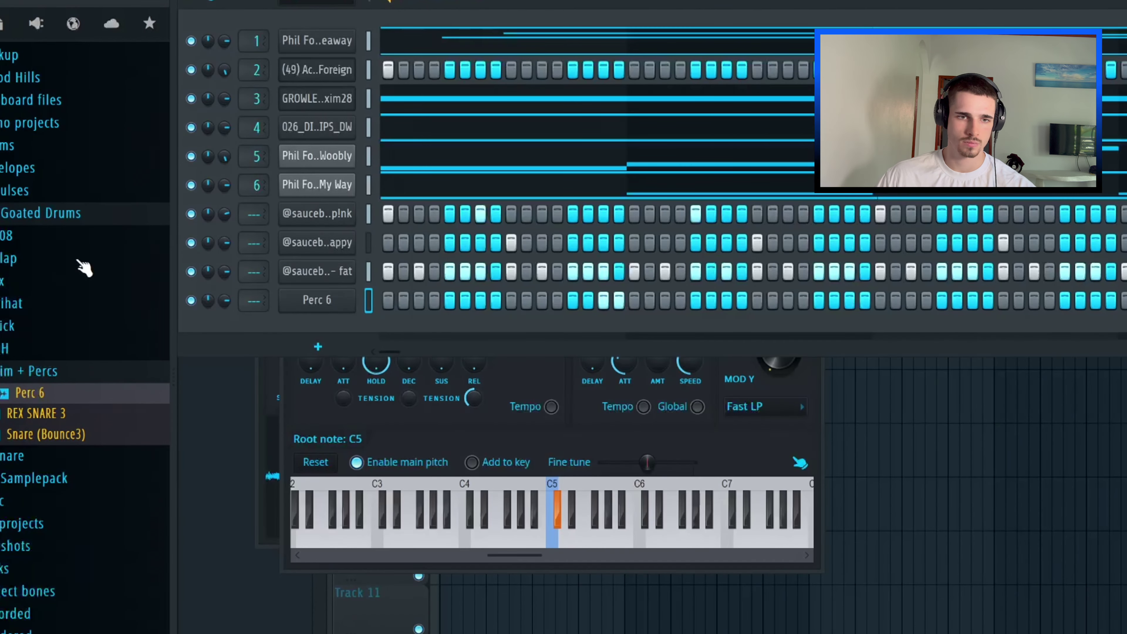
Step: Browse to the open hats of the KAYDEE PRO drum kit and add two open-hat samples as new channels
left_click(49, 371)
left_click(34, 221)
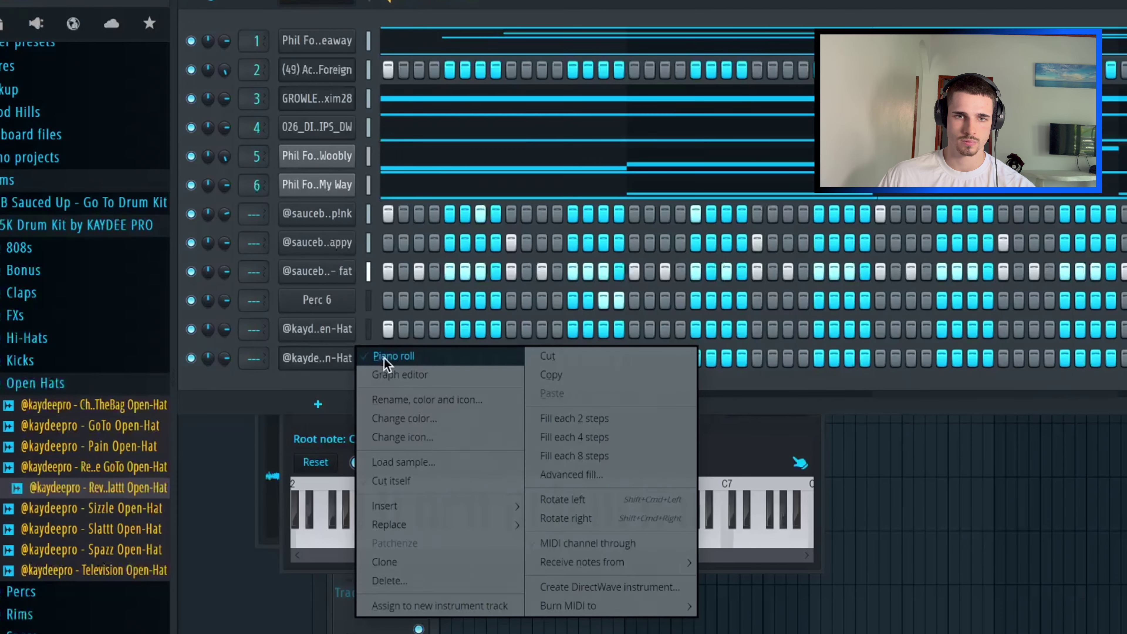
Step: Place a C5 hit on beat 2 of bar 2 for the second open-hat channel and duplicate it to bar 6
left_click(382, 355)
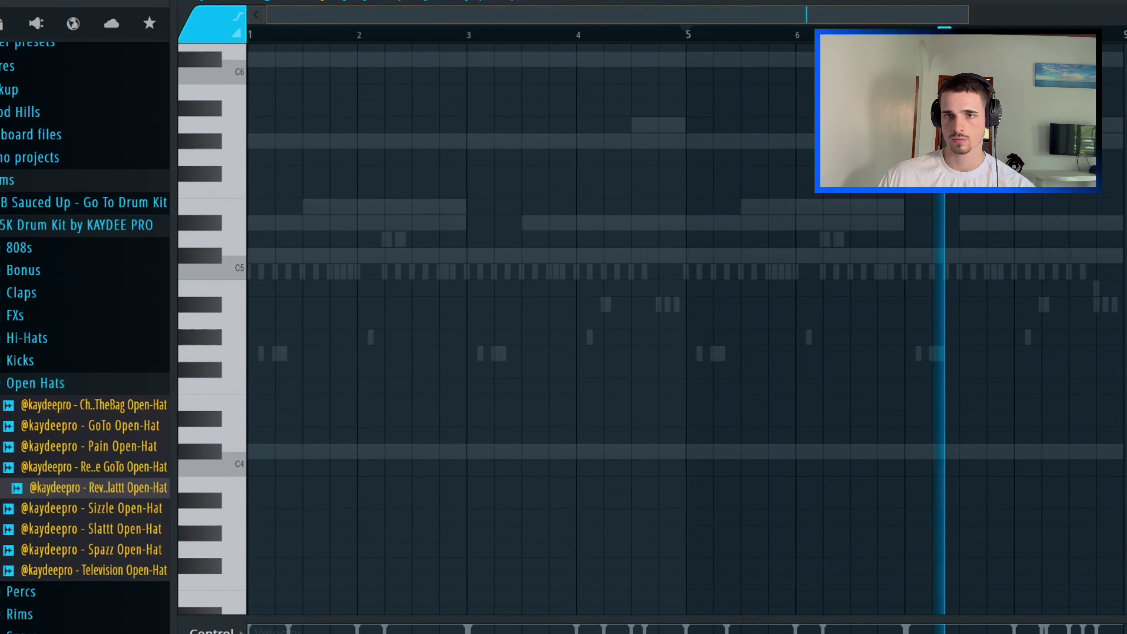
scroll(609, 166, "up", 3)
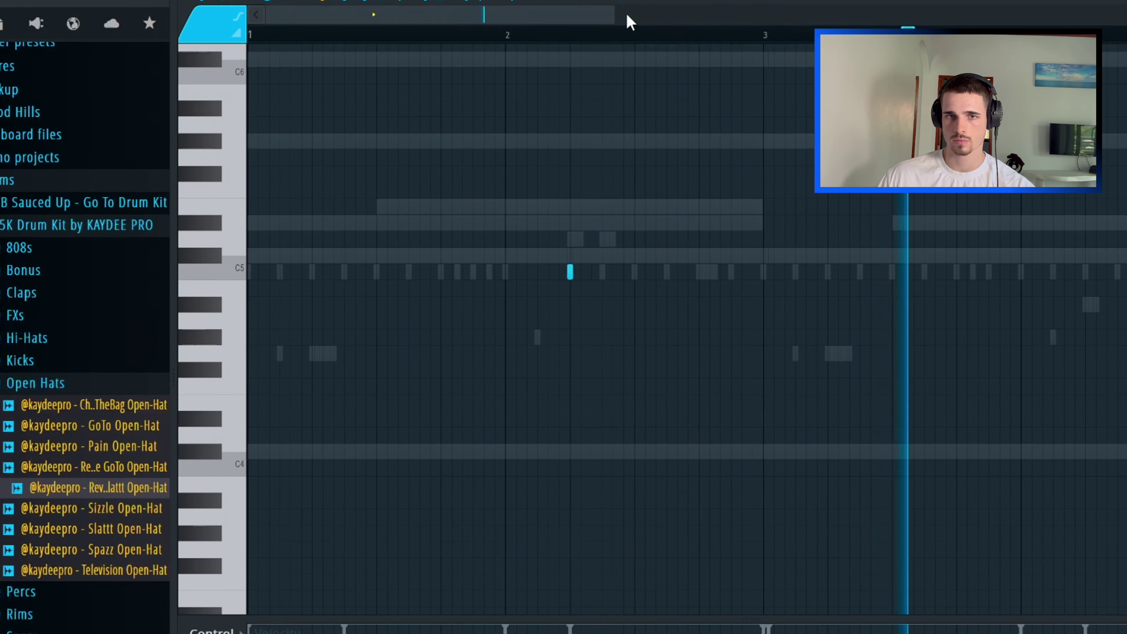
left_click_drag(613, 15, 838, 14)
key("ctrl+a")
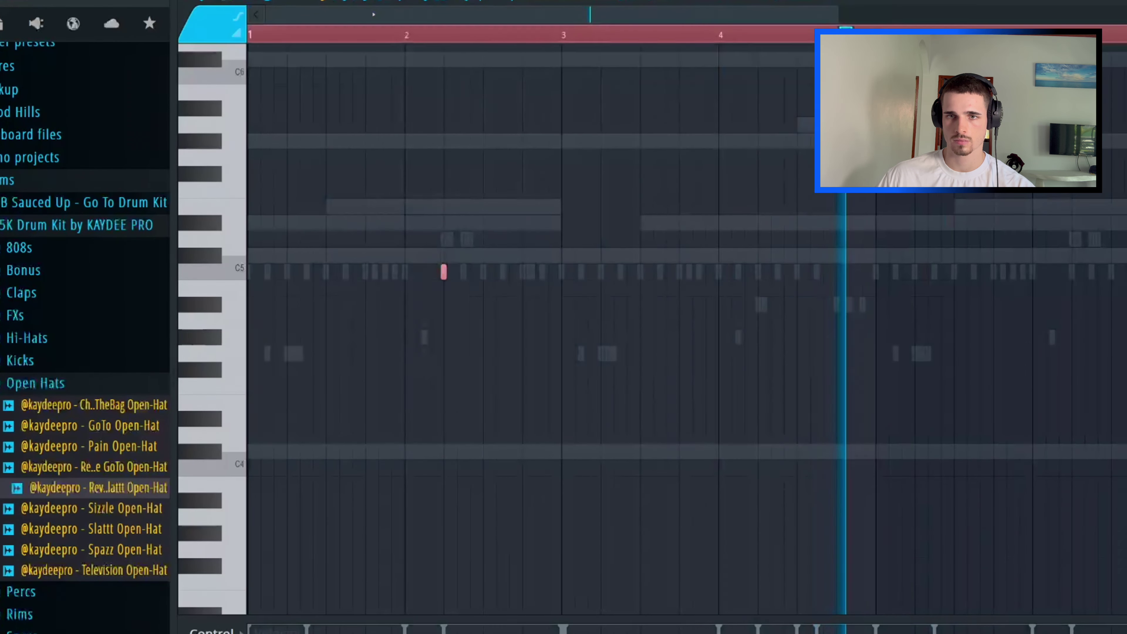
key("ctrl+b")
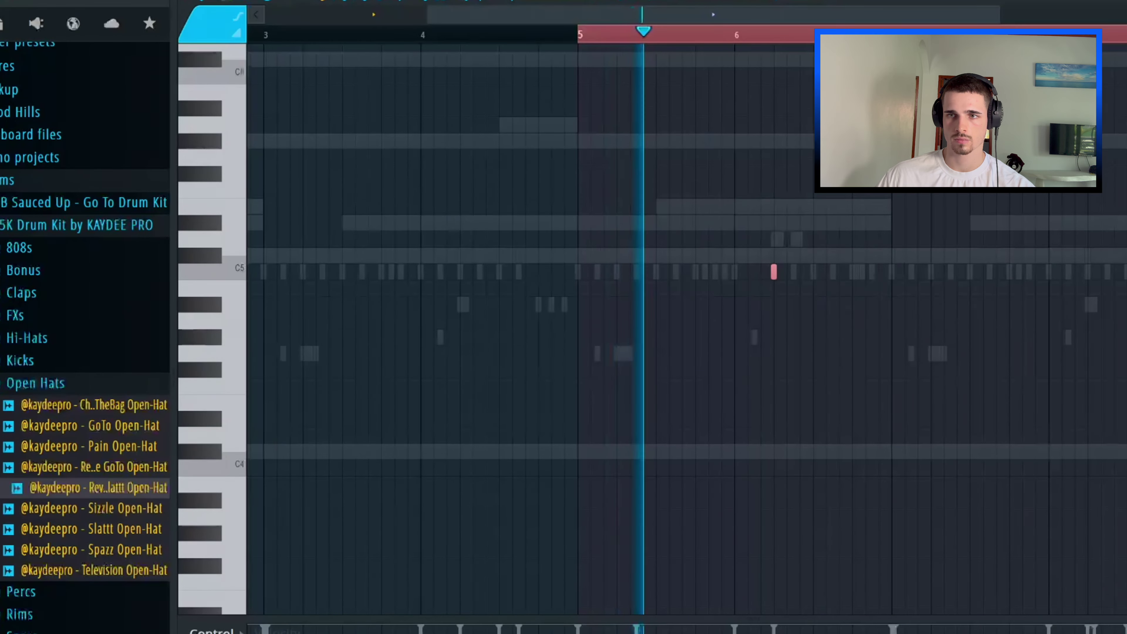
Step: In the first open-hat channel's piano roll, add C5 hits on beat 4 of bar 2, beat 1 of bar 3 and beat 4 of bar 4
key("F6")
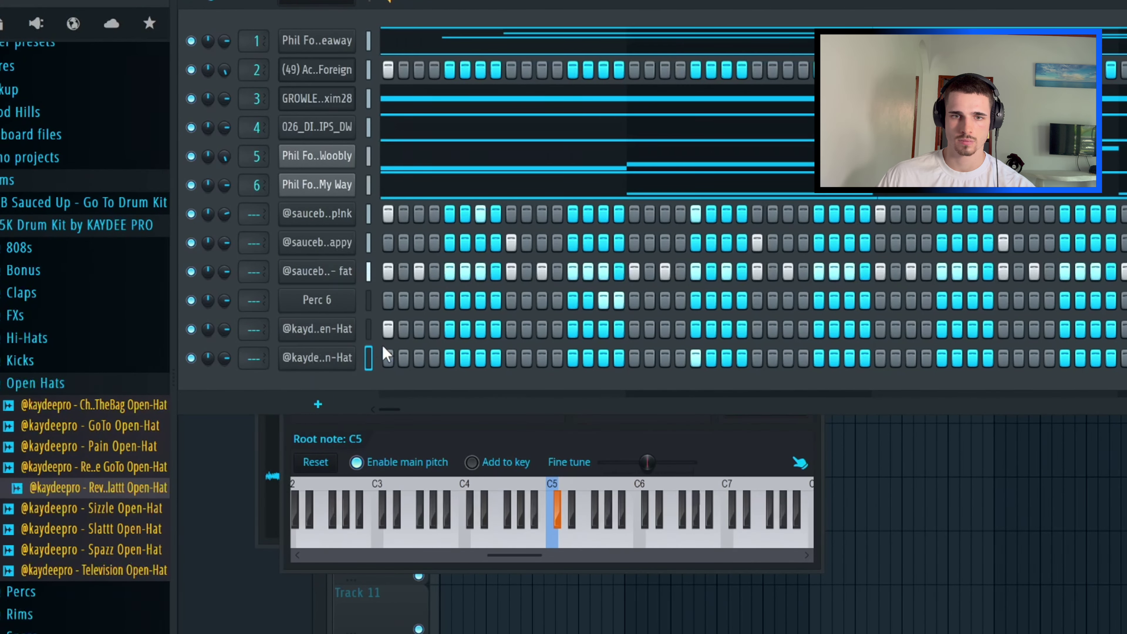
right_click(357, 329)
left_click(379, 328)
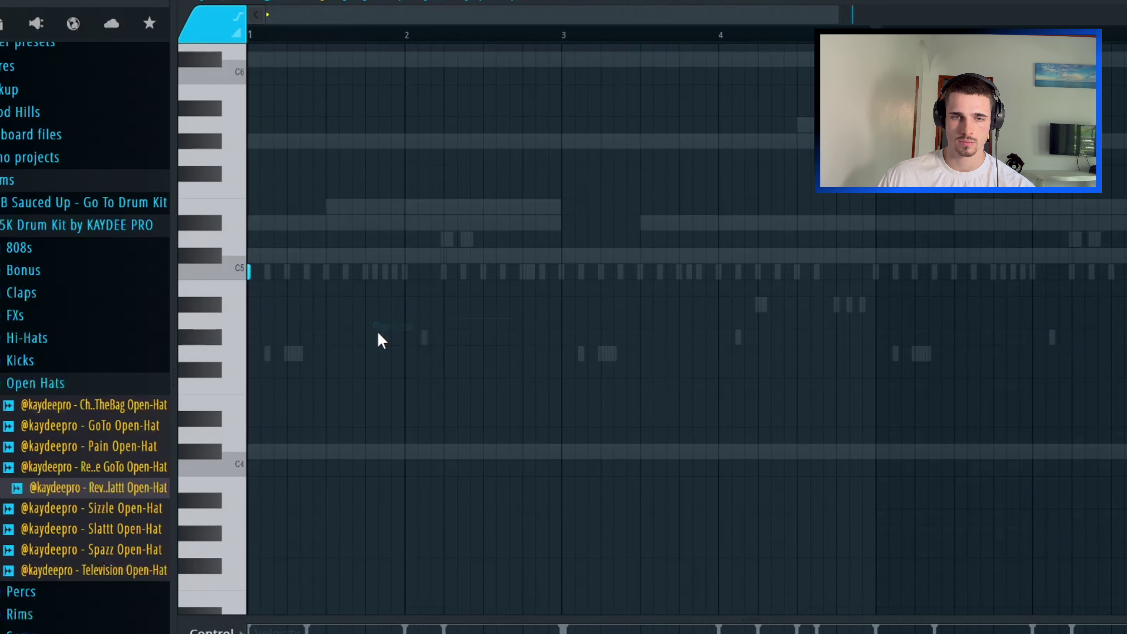
left_click_drag(829, 25, 705, 42)
key("space")
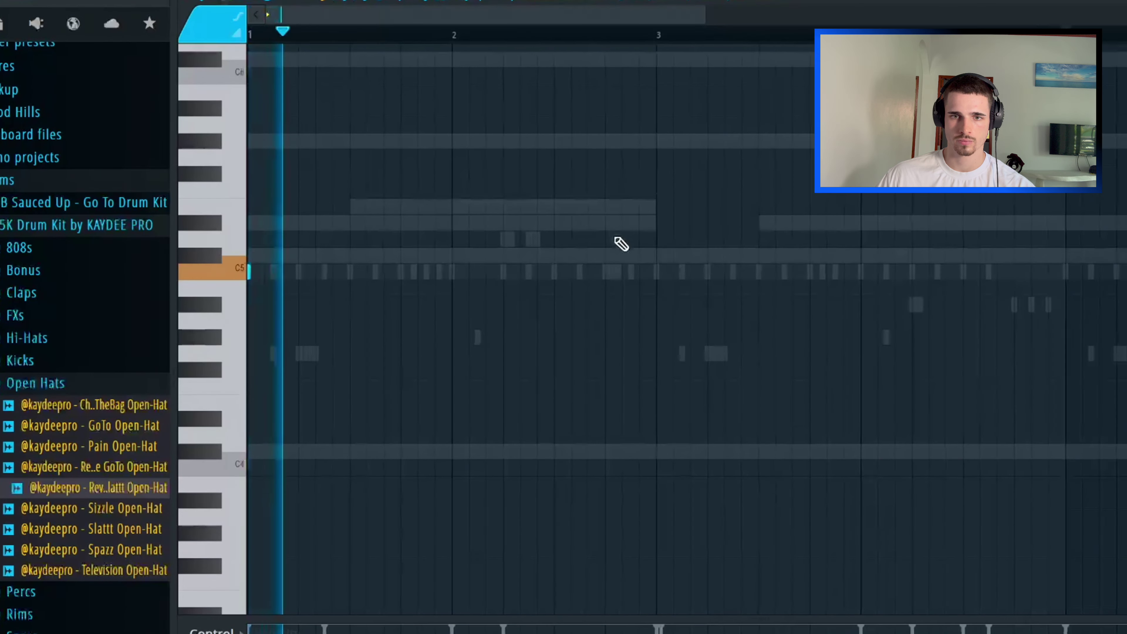
left_click(606, 271)
left_click(658, 272)
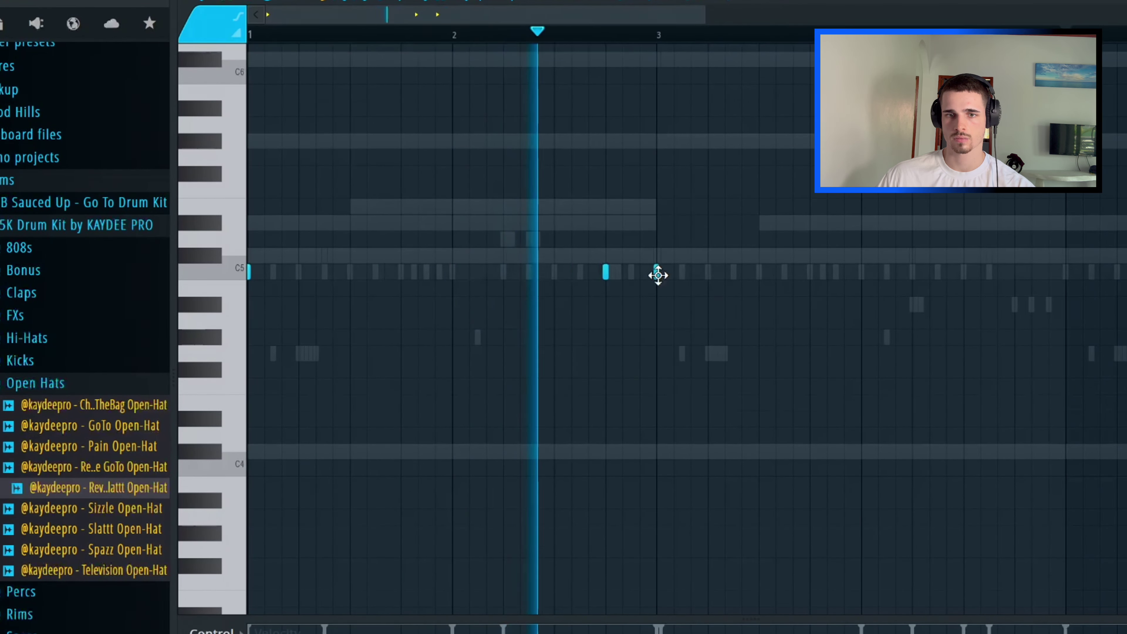
left_click(1014, 272)
Step: Duplicate the whole four-bar open-hat pattern into bars 5 to 8
key("ctrl+a")
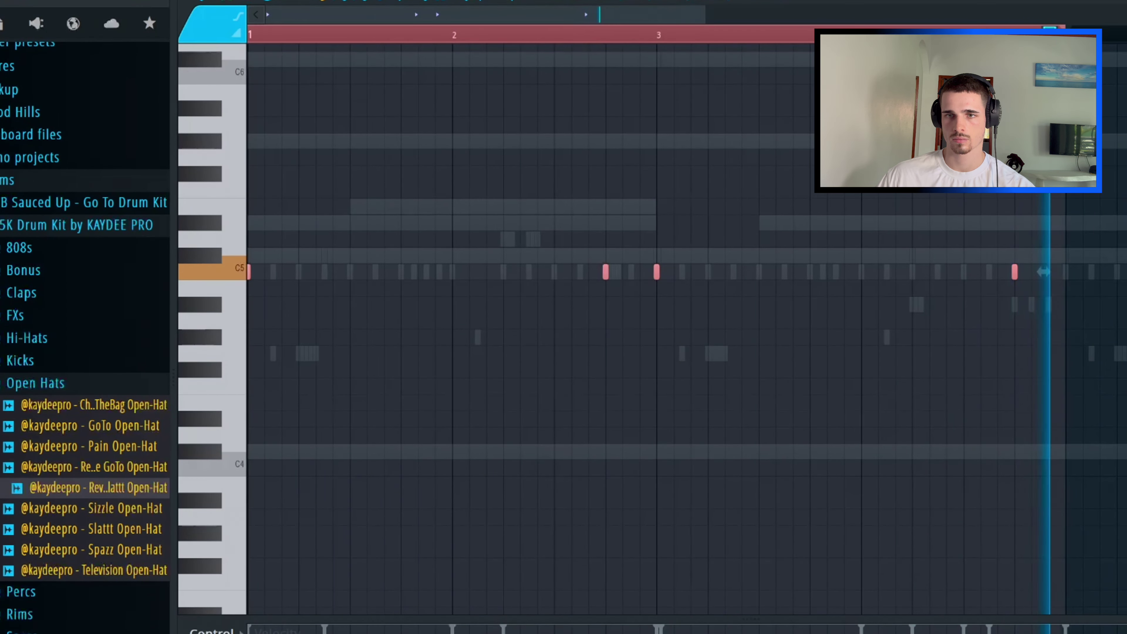
key("ctrl+b")
key("F6")
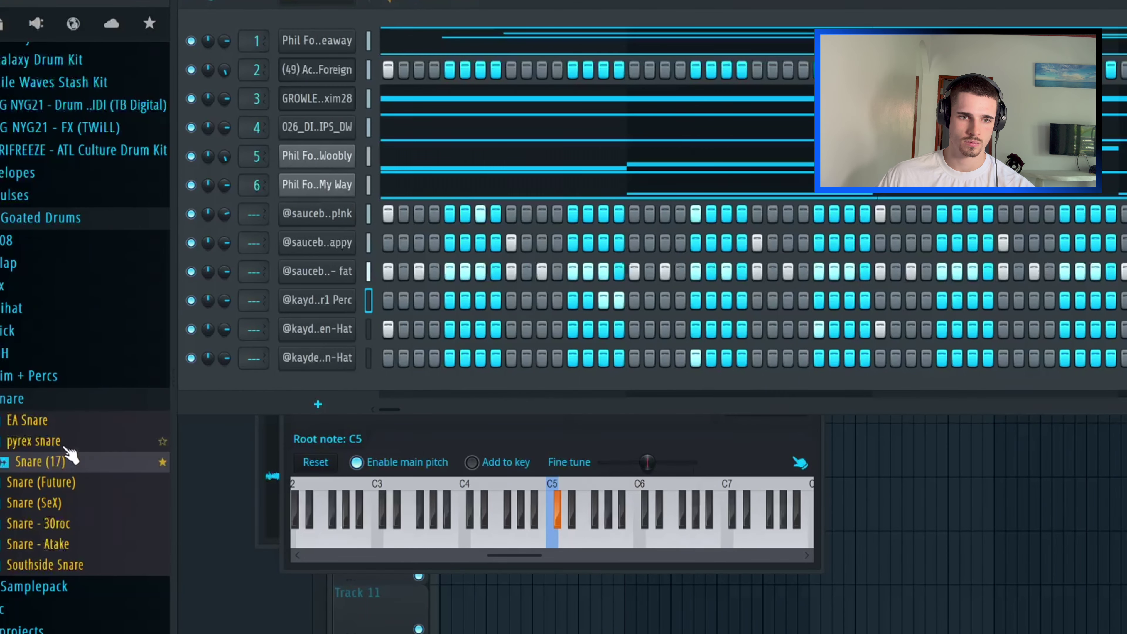
Step: Add the pyrex snare sample as a channel below the clap, with a C5 hit early in bar 2 duplicated to bar 6
left_click_drag(66, 446, 326, 259)
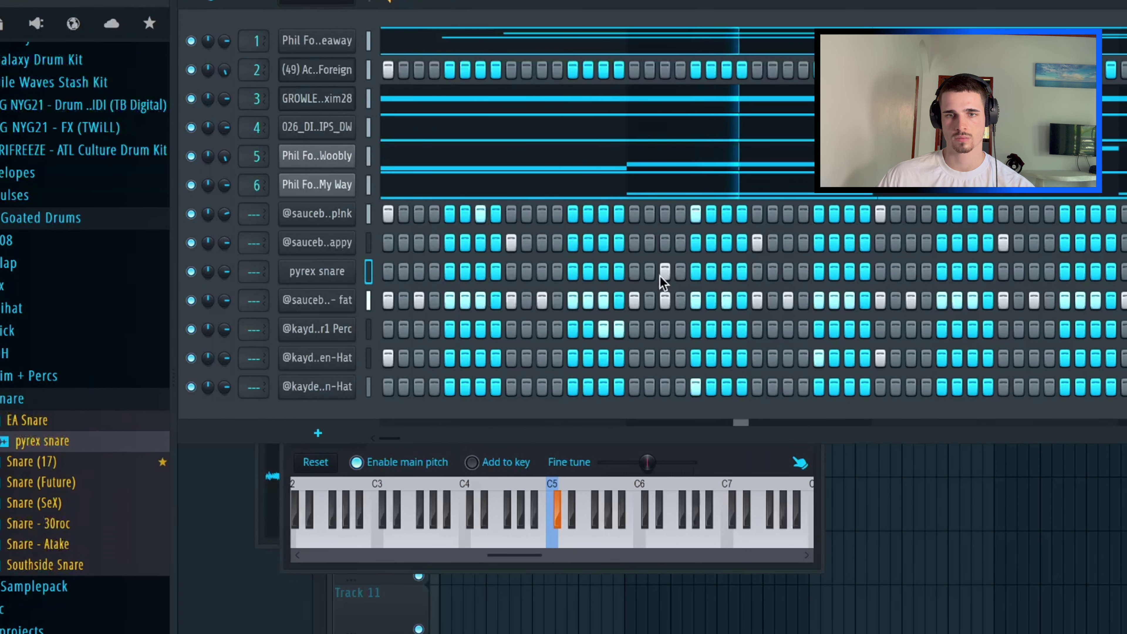
right_click(336, 269)
left_click(386, 269)
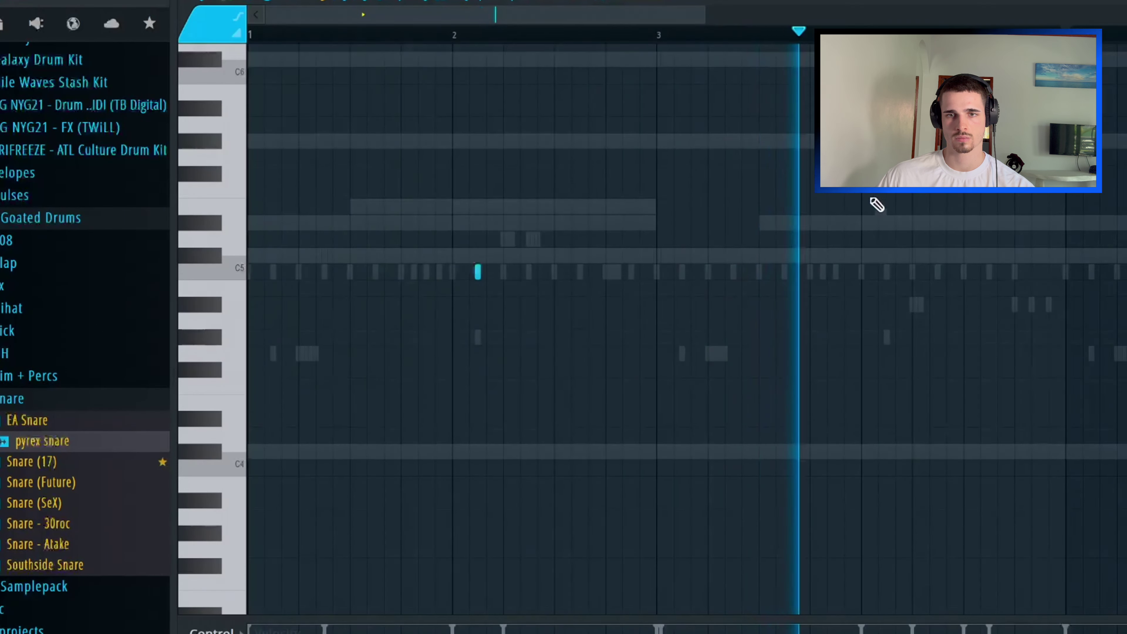
scroll(675, 20, "down", 5)
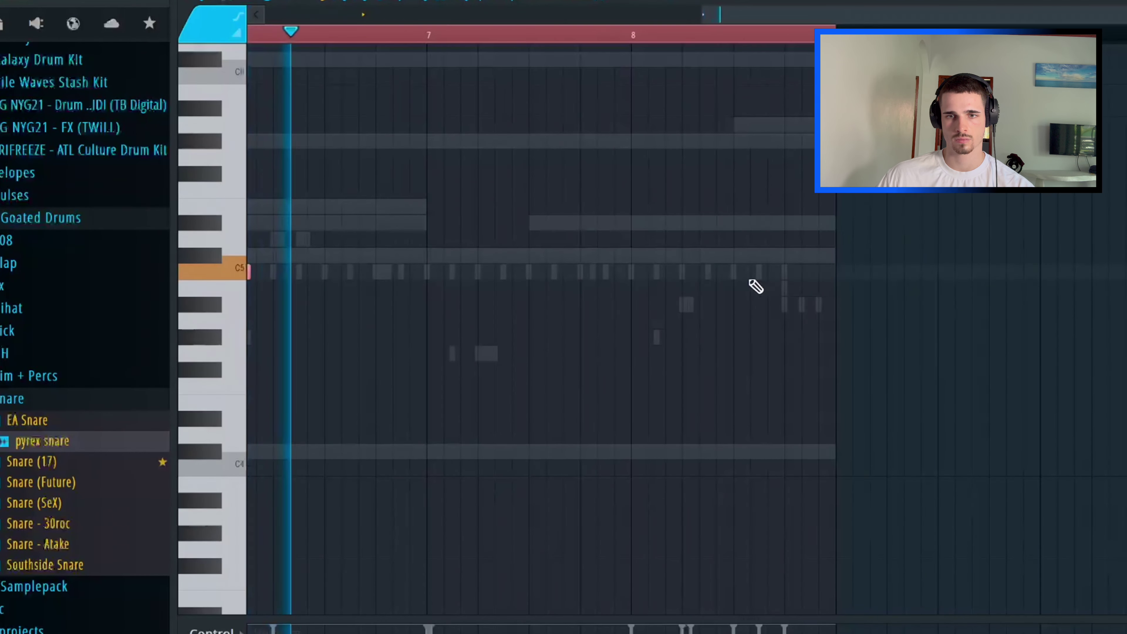
Step: Add a snare fill in bar 8 with a C5 hit on beat 3, a fast B4 roll on beat 4 and a closing A#4 hit
left_click(734, 272)
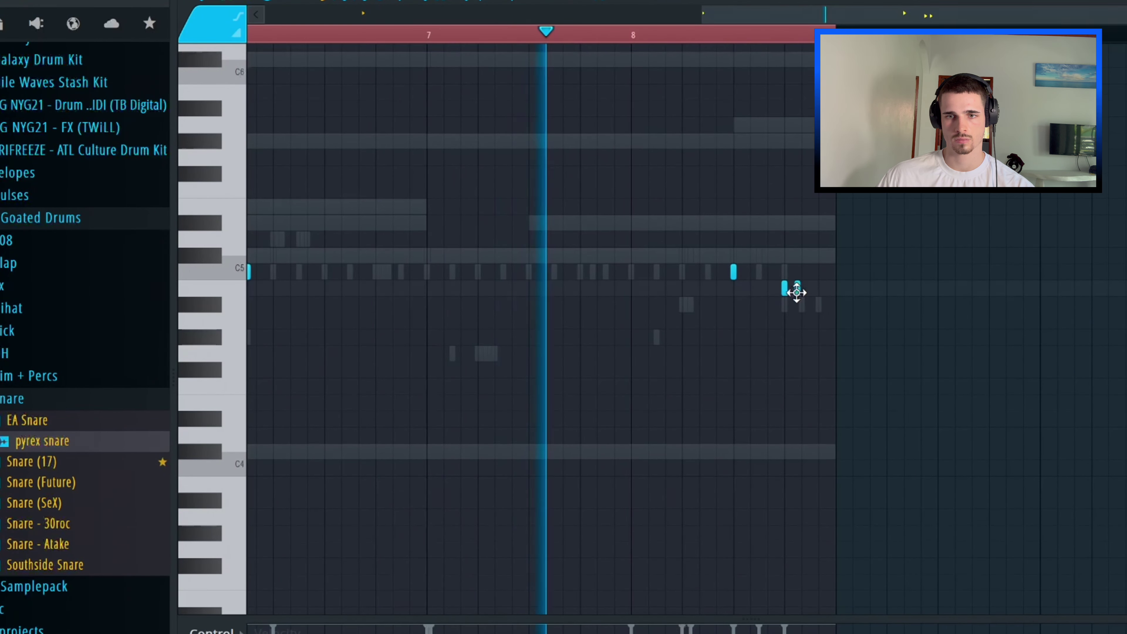
left_click(793, 289)
left_click(801, 288)
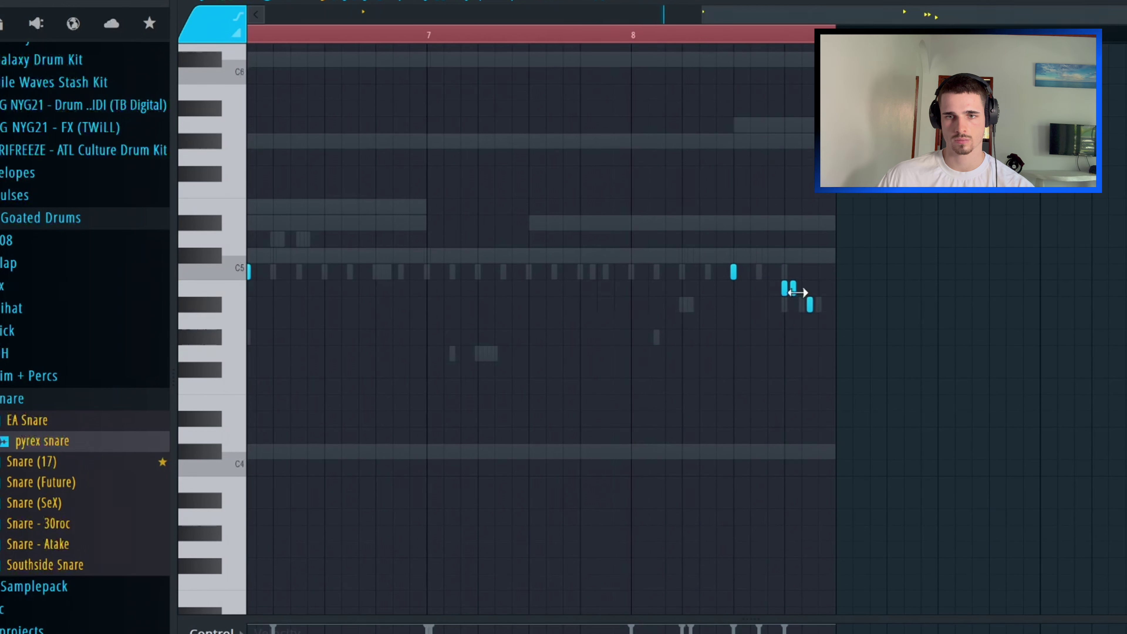
left_click(788, 289)
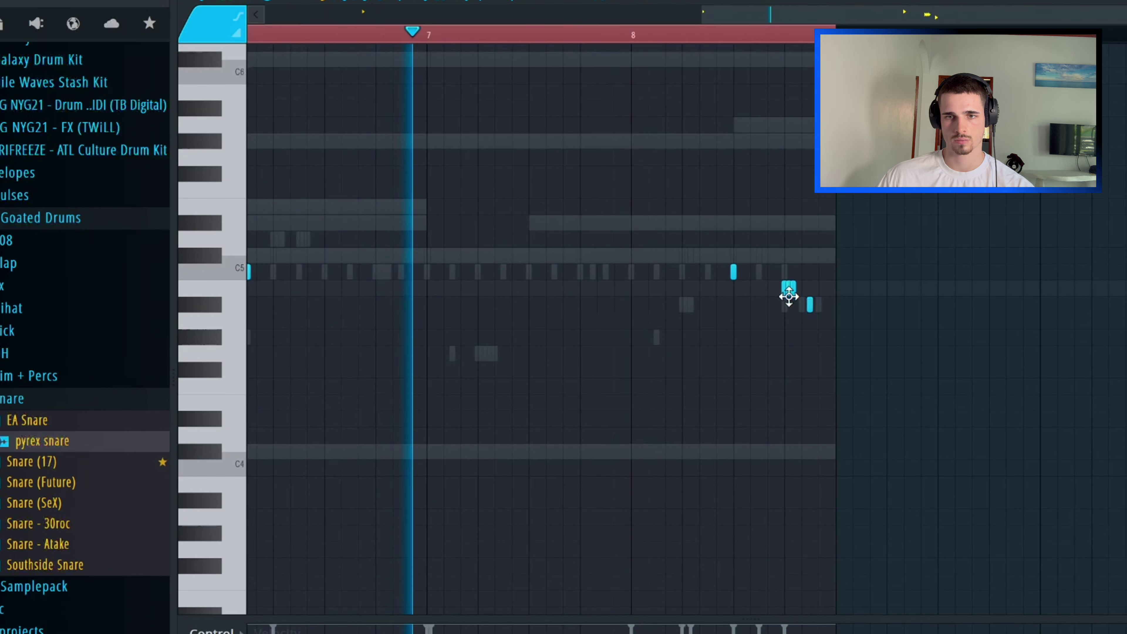
left_click(672, 34)
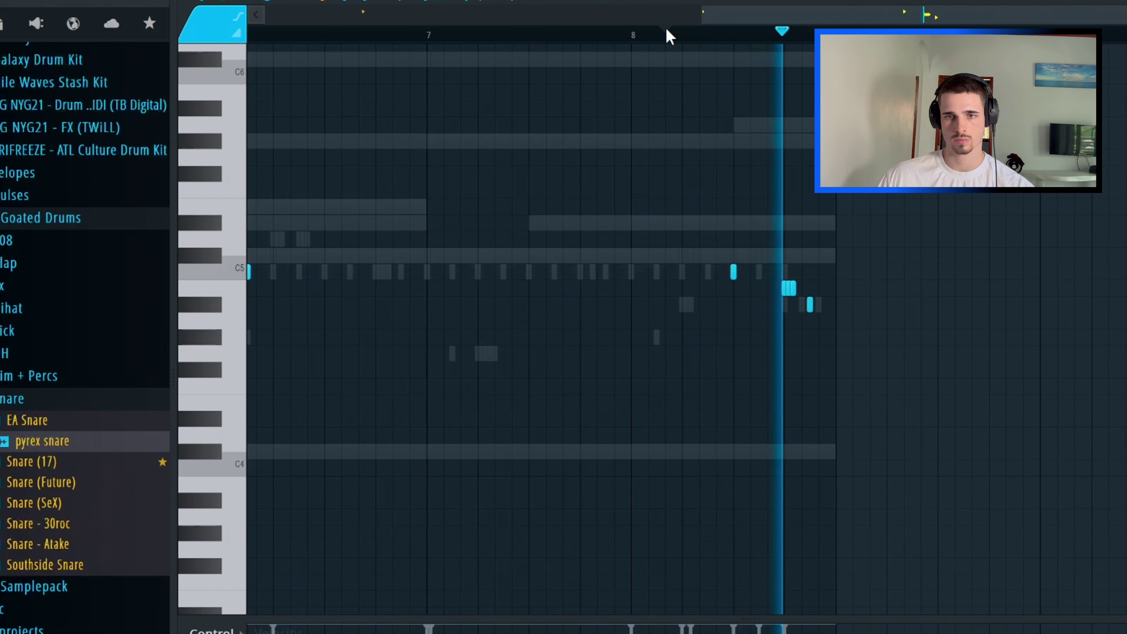
Step: Lower the Phil Foreign - My Way mixer level and balance the 808 and Clap levels during playback
key("F9")
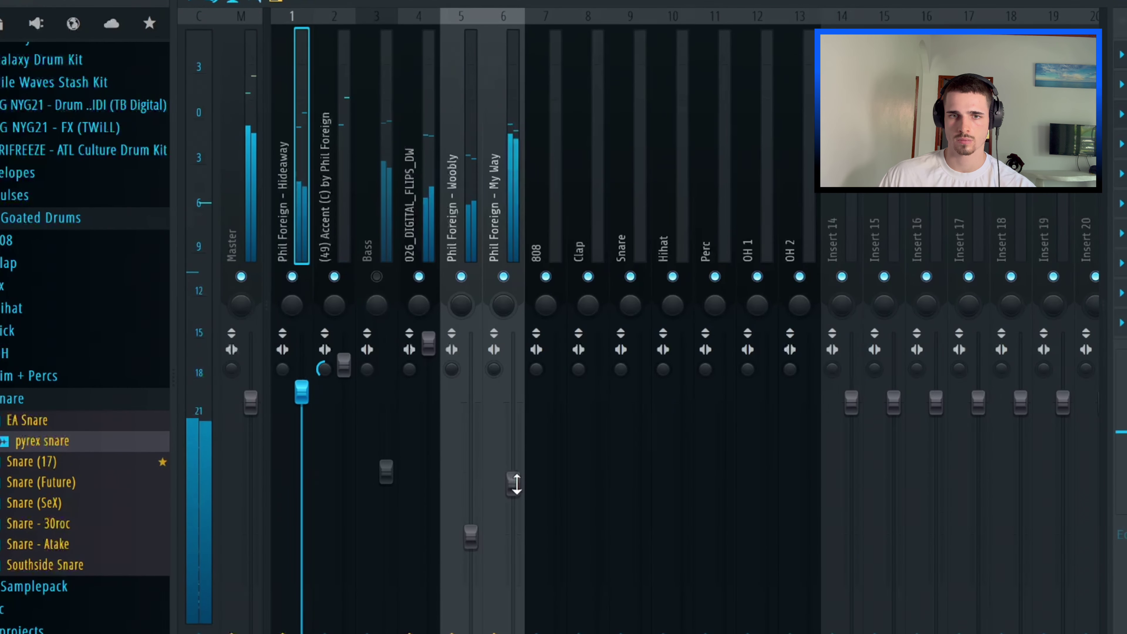
left_click_drag(515, 481, 513, 510)
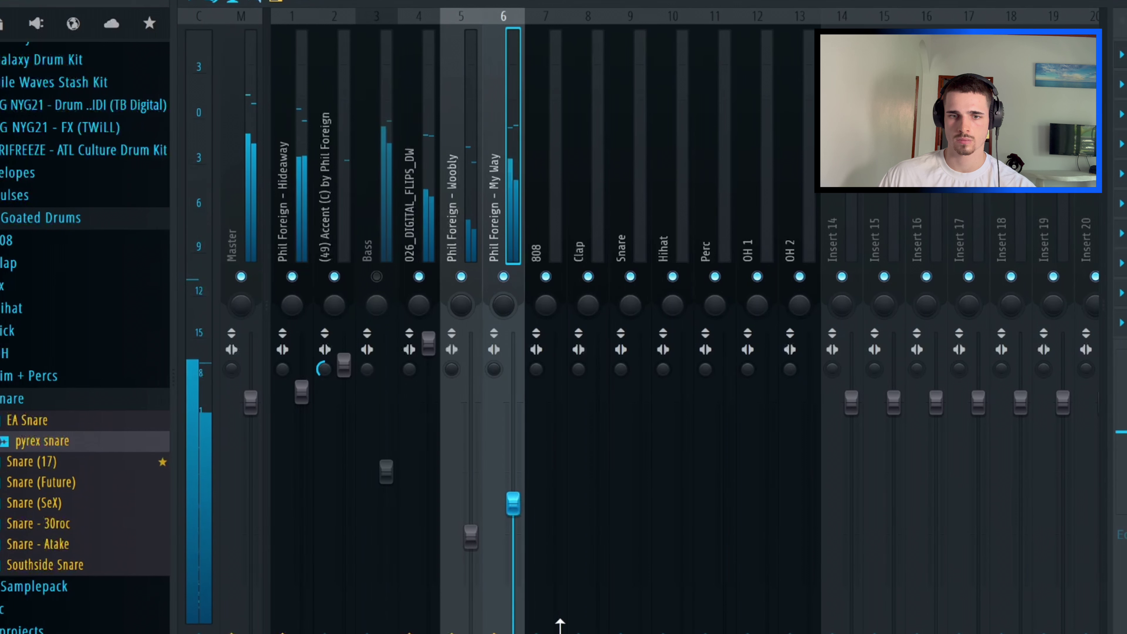
left_click(560, 625)
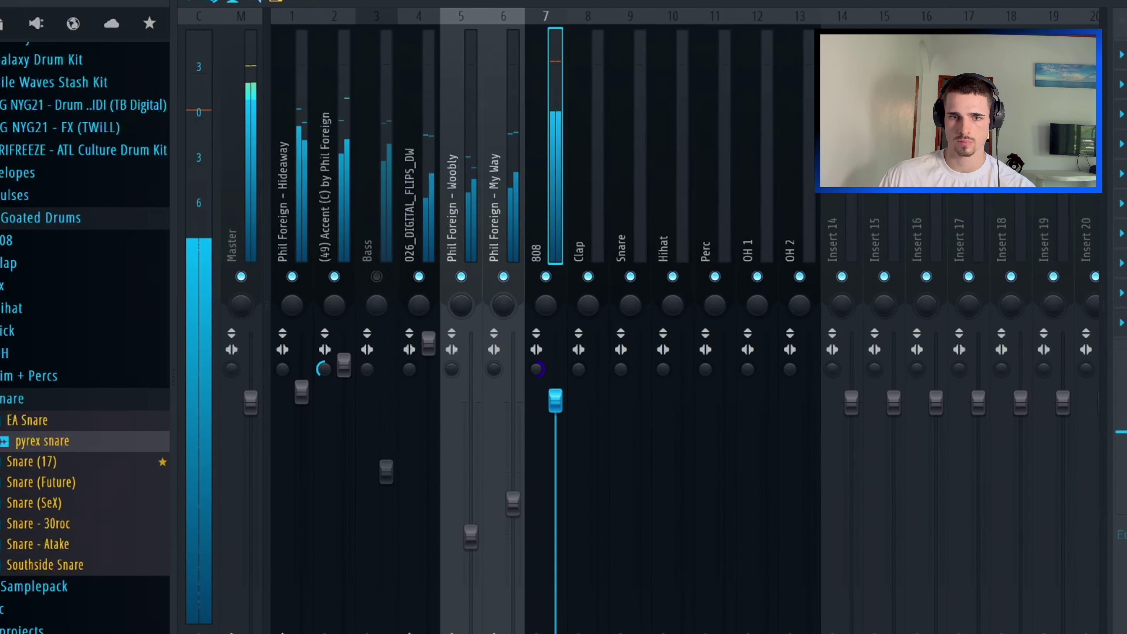
left_click_drag(547, 379, 547, 405)
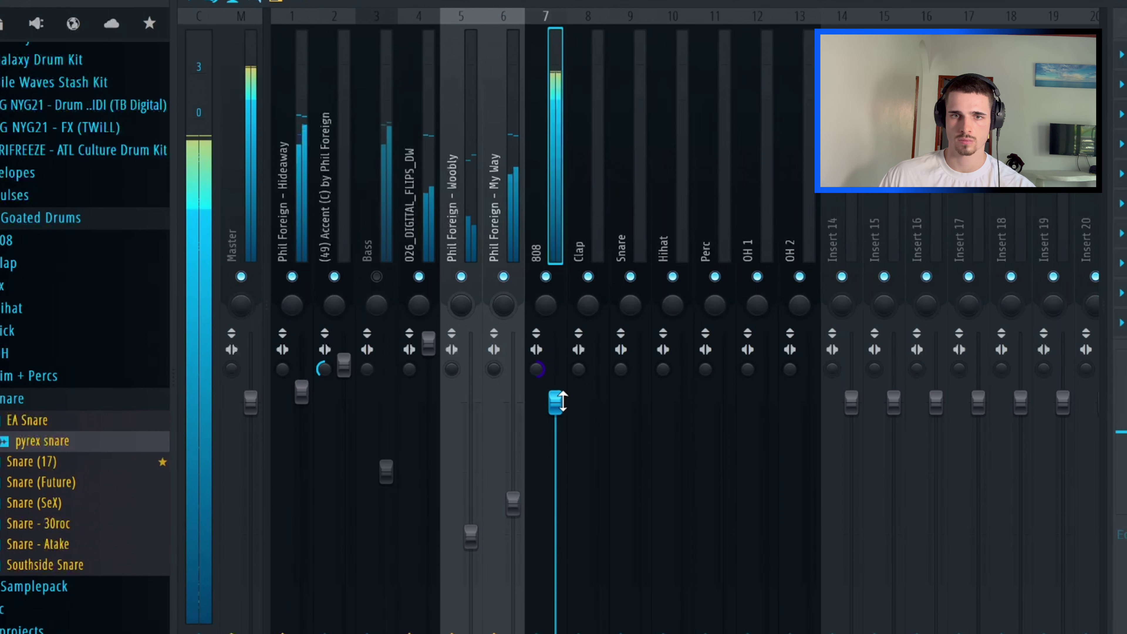
left_click(590, 222)
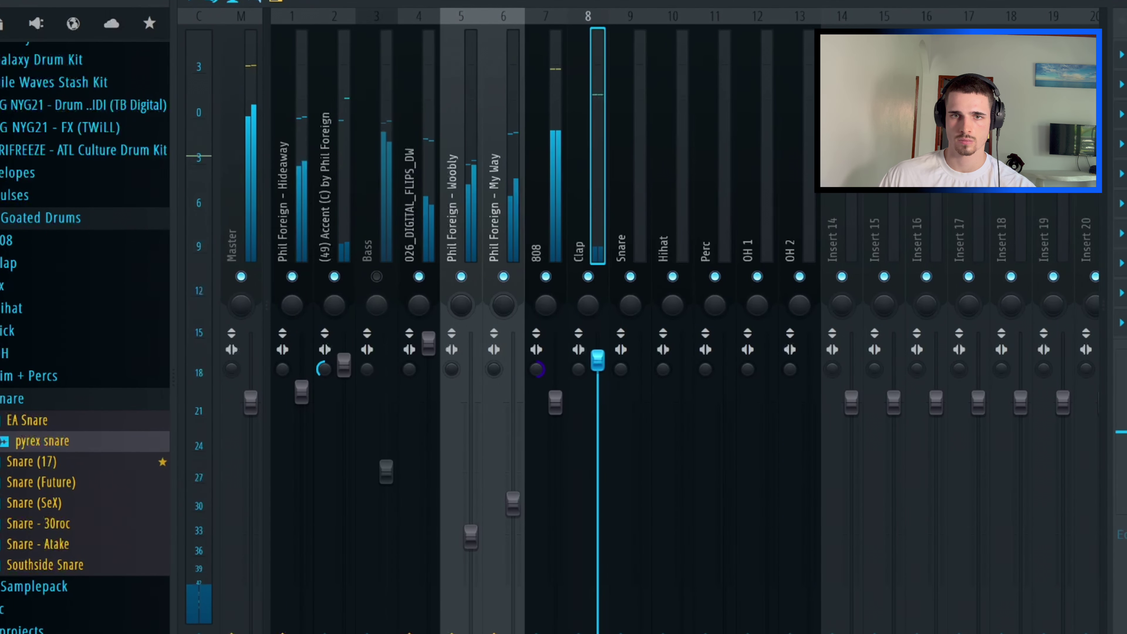
Step: Lower the levels of the six melodic and bass mixer tracks (inserts 1 to 6) together
left_click(485, 220)
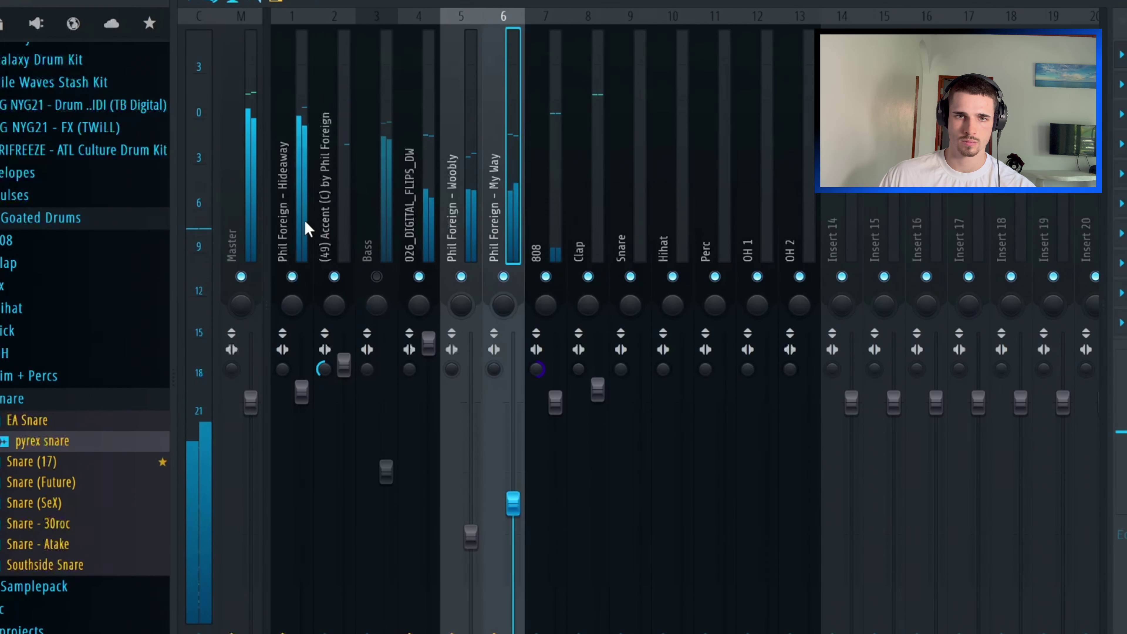
left_click_drag(307, 227, 470, 235)
left_click_drag(435, 345, 435, 375)
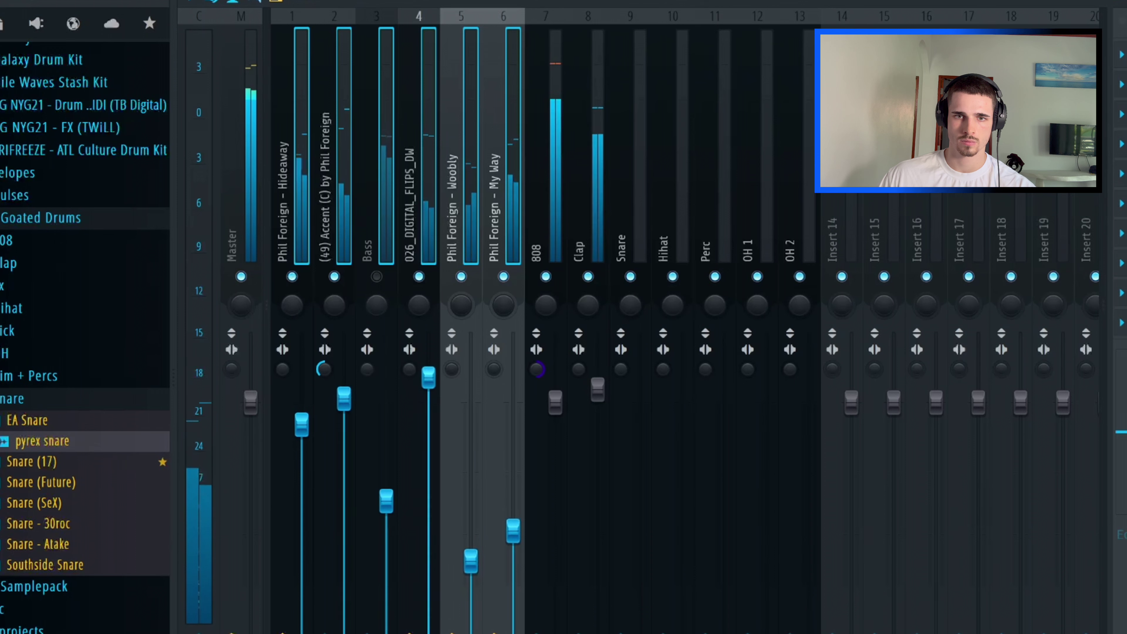
Step: Lower the 808 slightly, raise the Clap a little, and balance the Snare and Hihat levels in the mixer
left_click(555, 400)
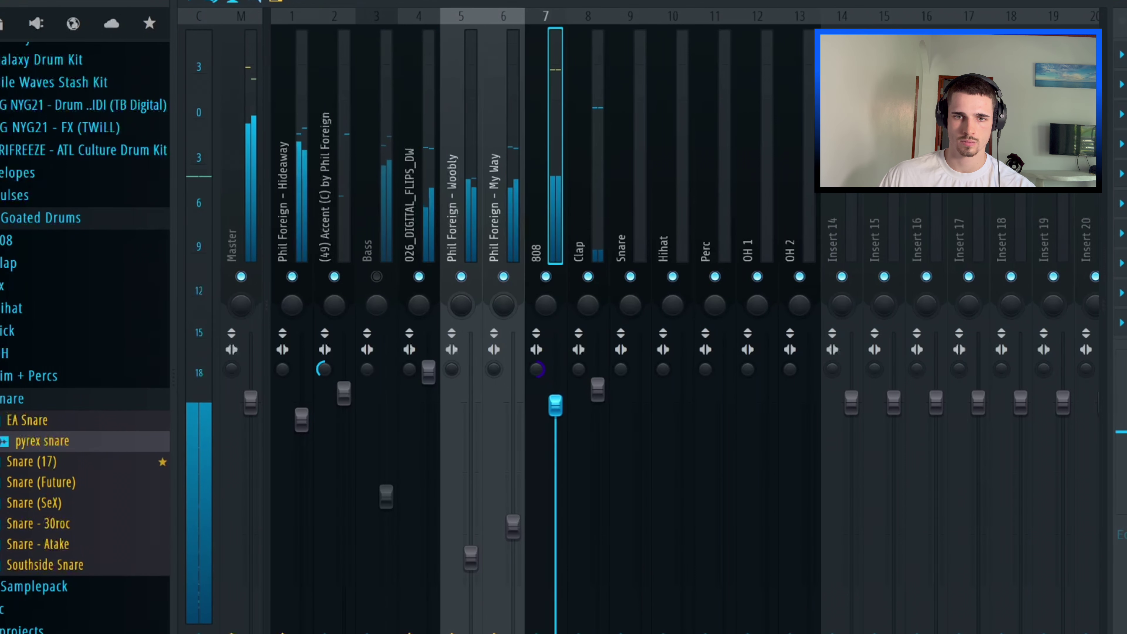
left_click(639, 449)
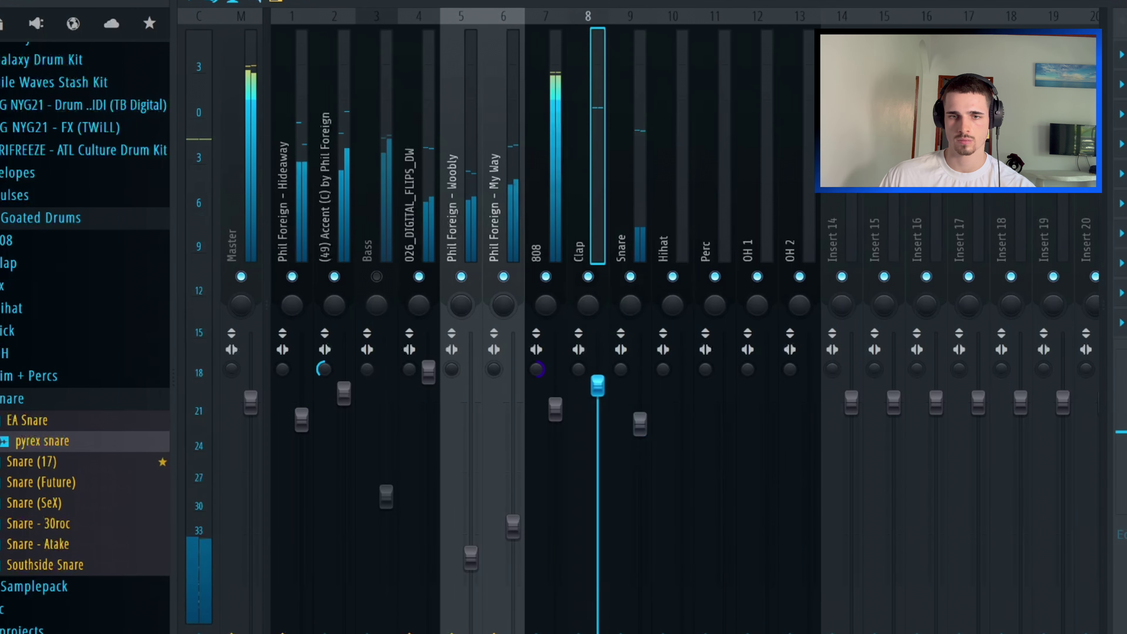
left_click_drag(640, 424, 682, 402)
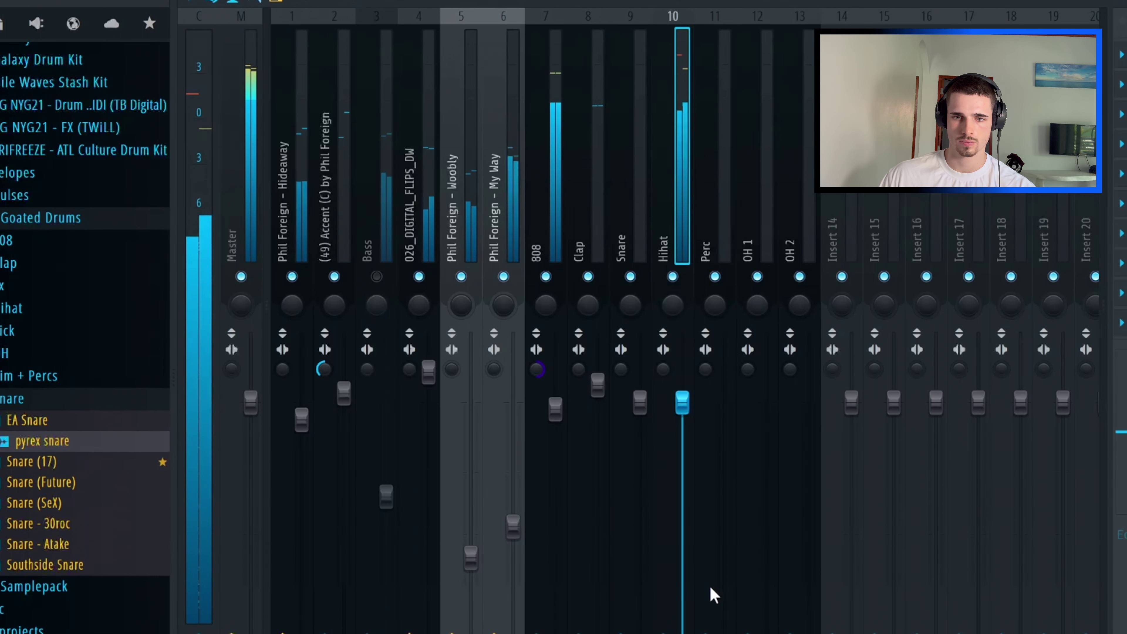
Step: Set the Perc and OH 2 mixer levels well below the hi-hat and raise OH 1 above it
left_click(724, 531)
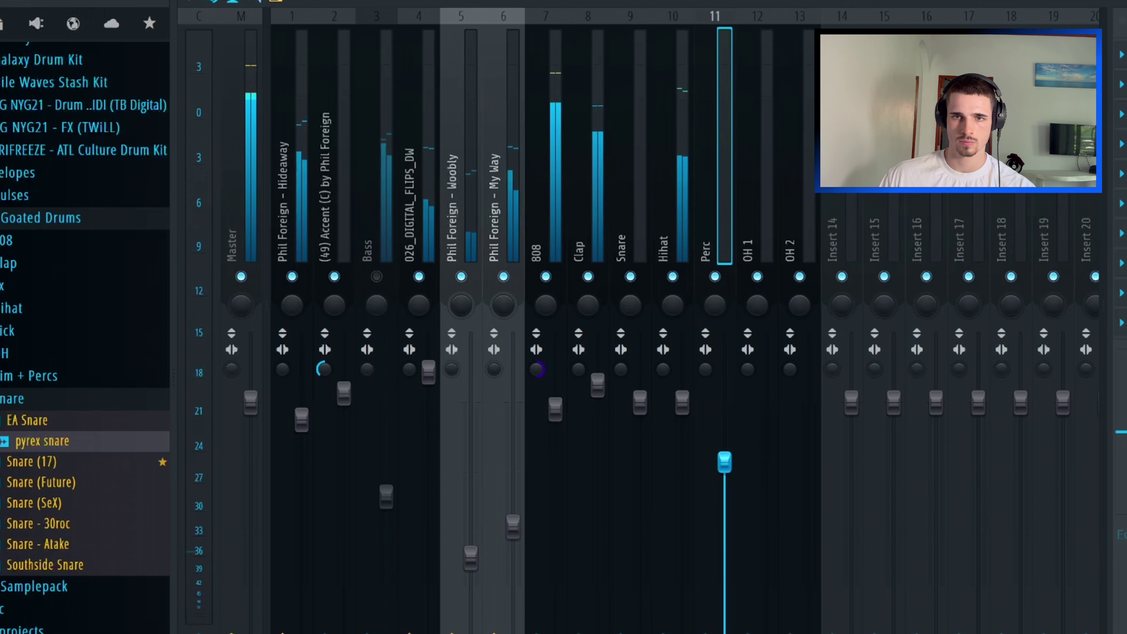
left_click(758, 178)
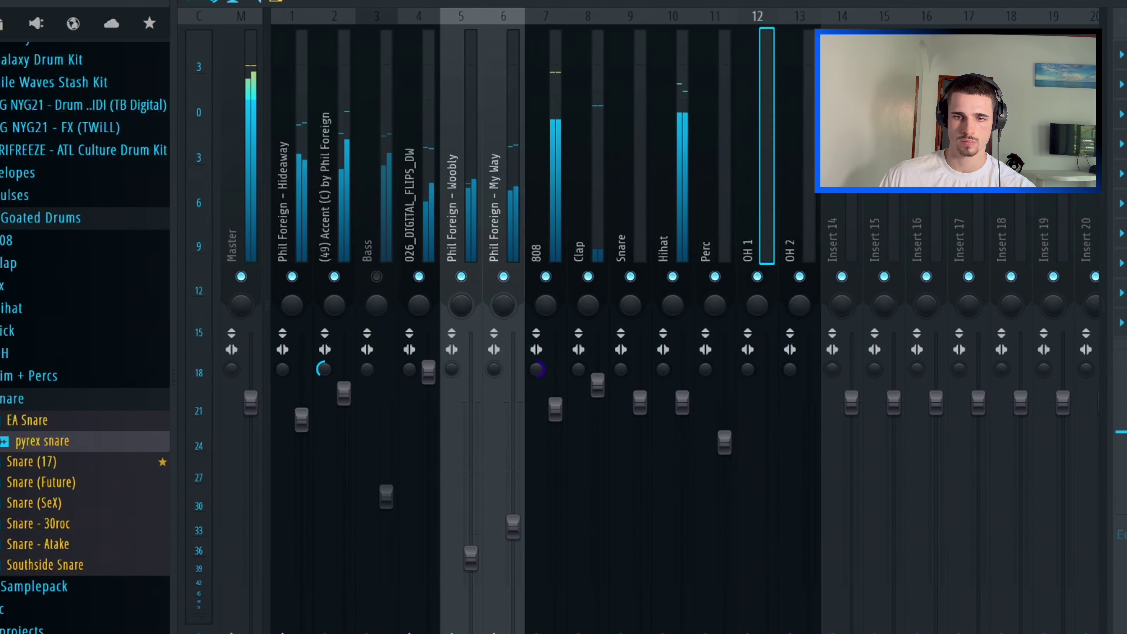
left_click_drag(767, 402, 766, 380)
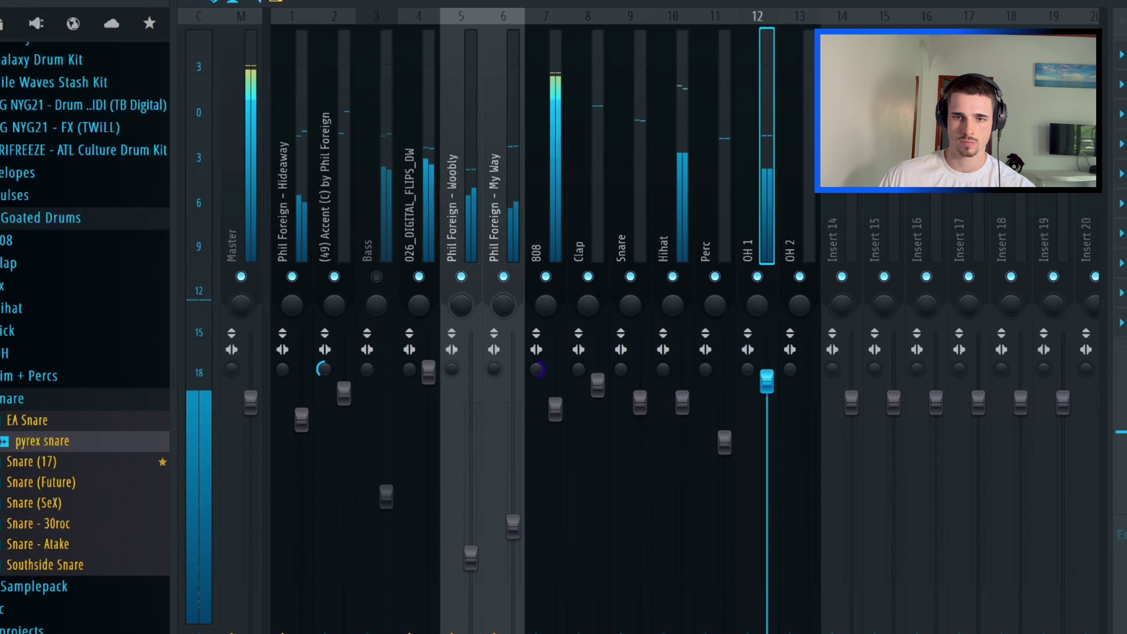
left_click_drag(808, 622, 809, 444)
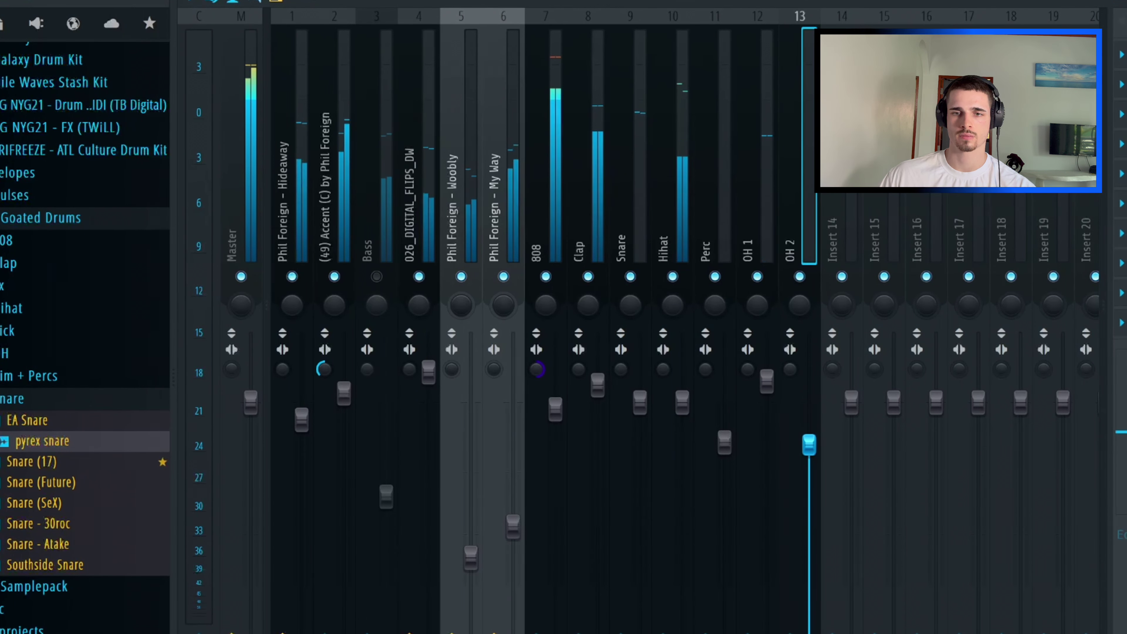
left_click_drag(809, 444, 809, 458)
Step: Rename mixer insert 14 as fx and stop playback
double_click(849, 230)
type("fx")
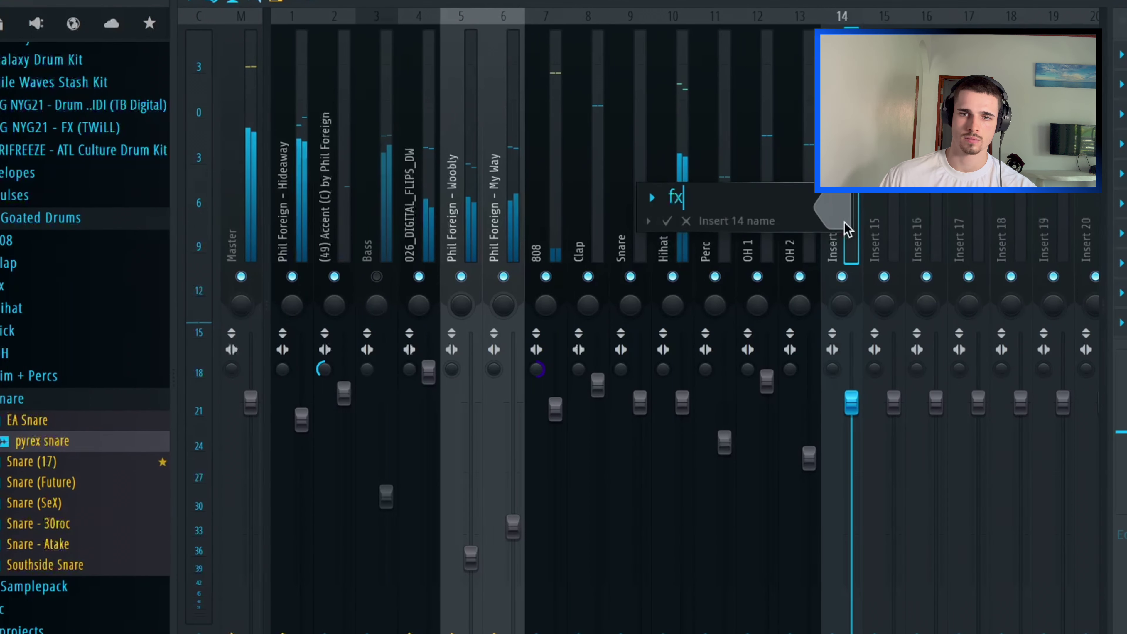
key("Return")
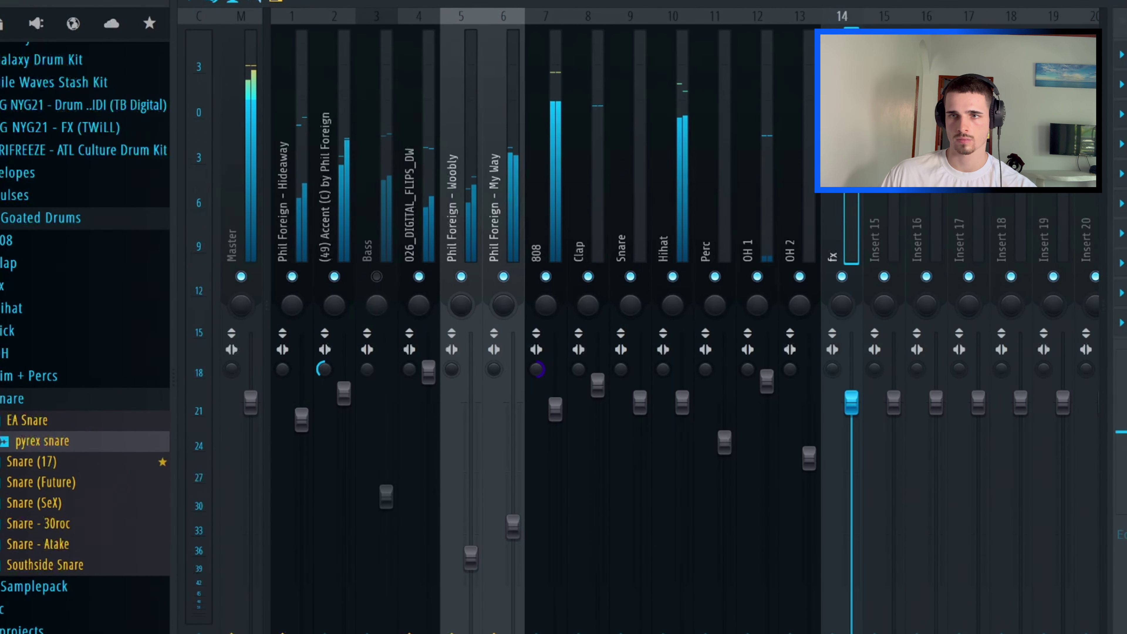
key("space")
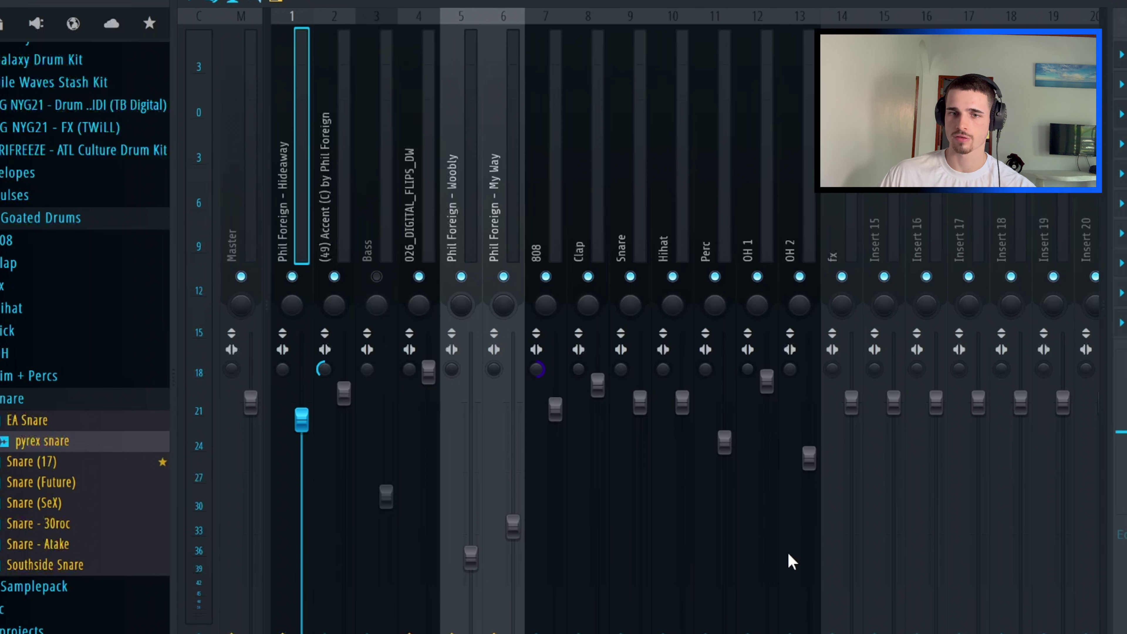
left_click(475, 231)
left_click(417, 222)
left_click(365, 213)
left_click(328, 226)
left_click(290, 244)
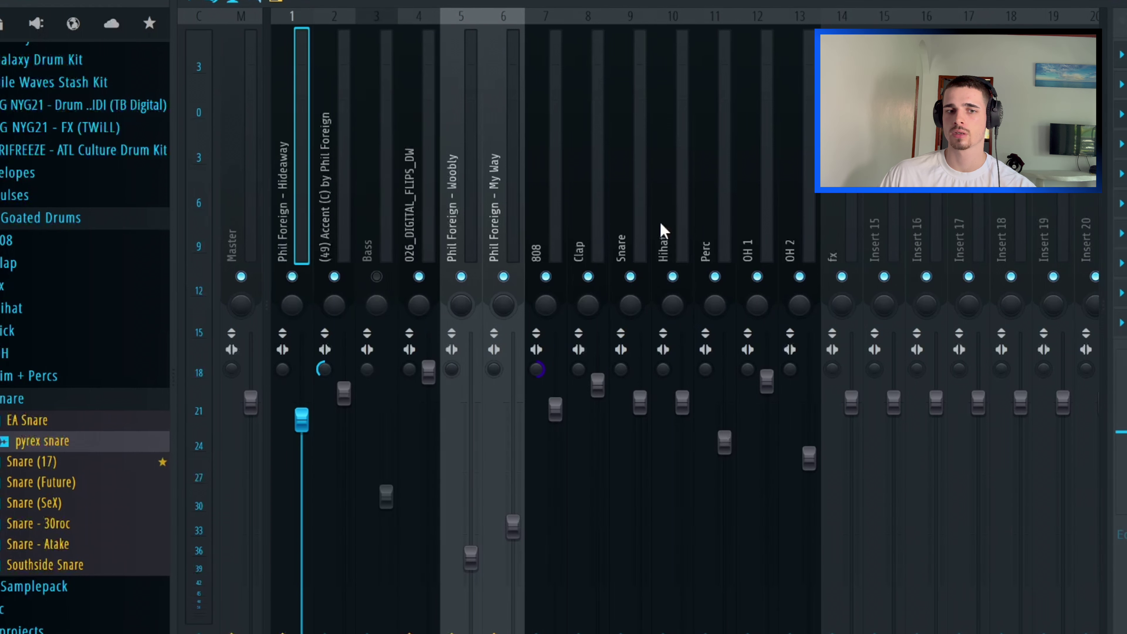
Step: Select all pattern clips in the playlist and duplicate the eight-bar block twice, into bars 9 to 16 and 17 to 24
key("F9")
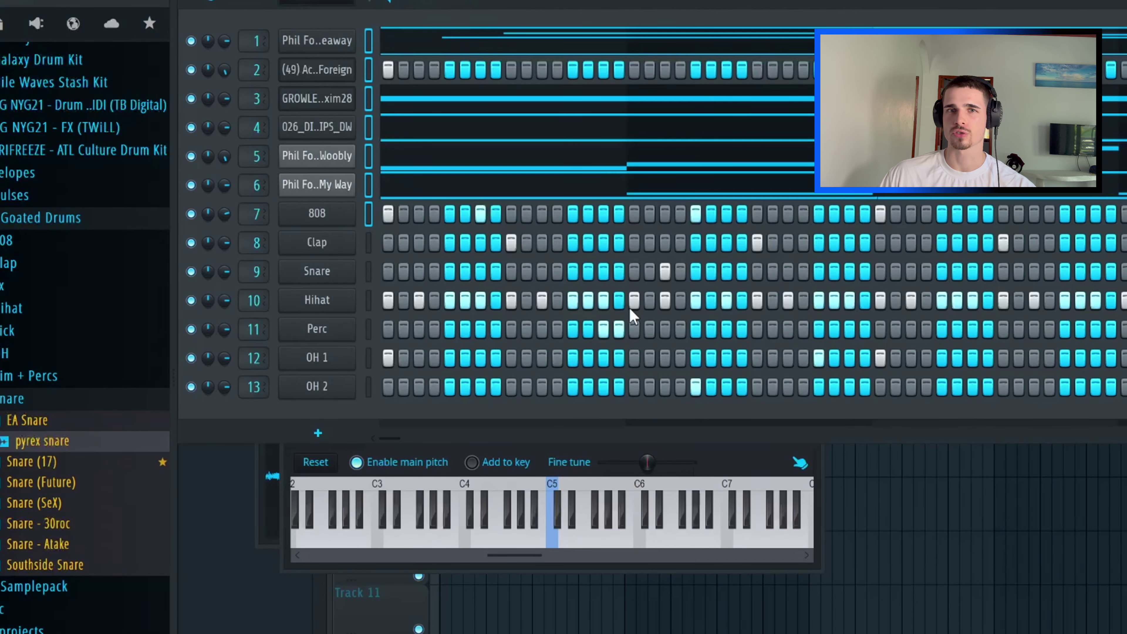
key("F6")
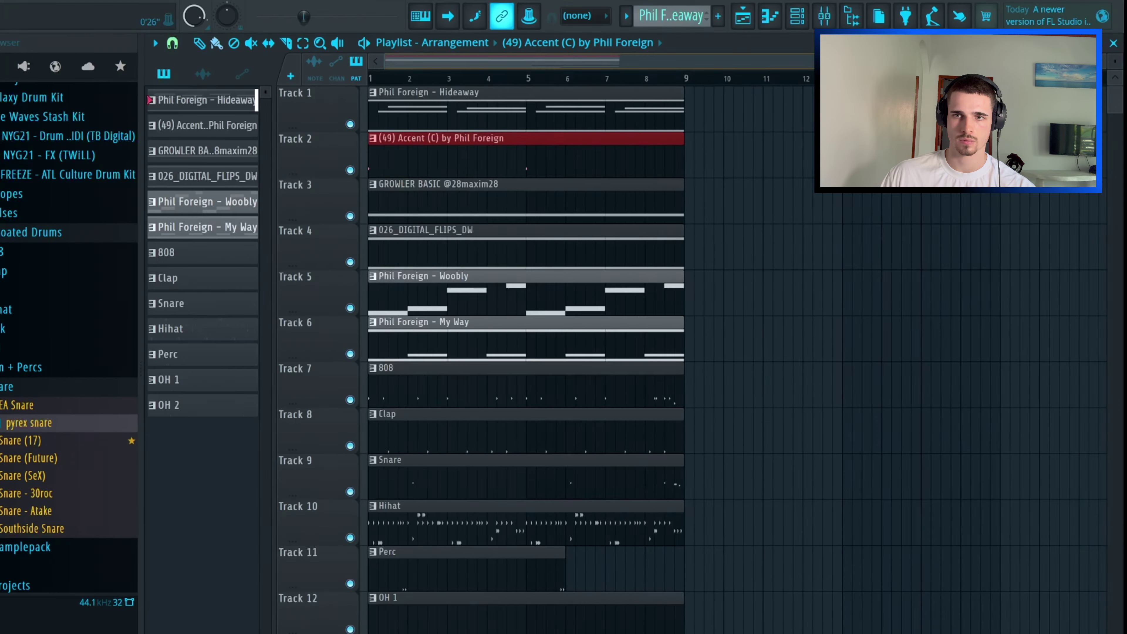
scroll(649, 284, "down", 1)
key("ctrl+a")
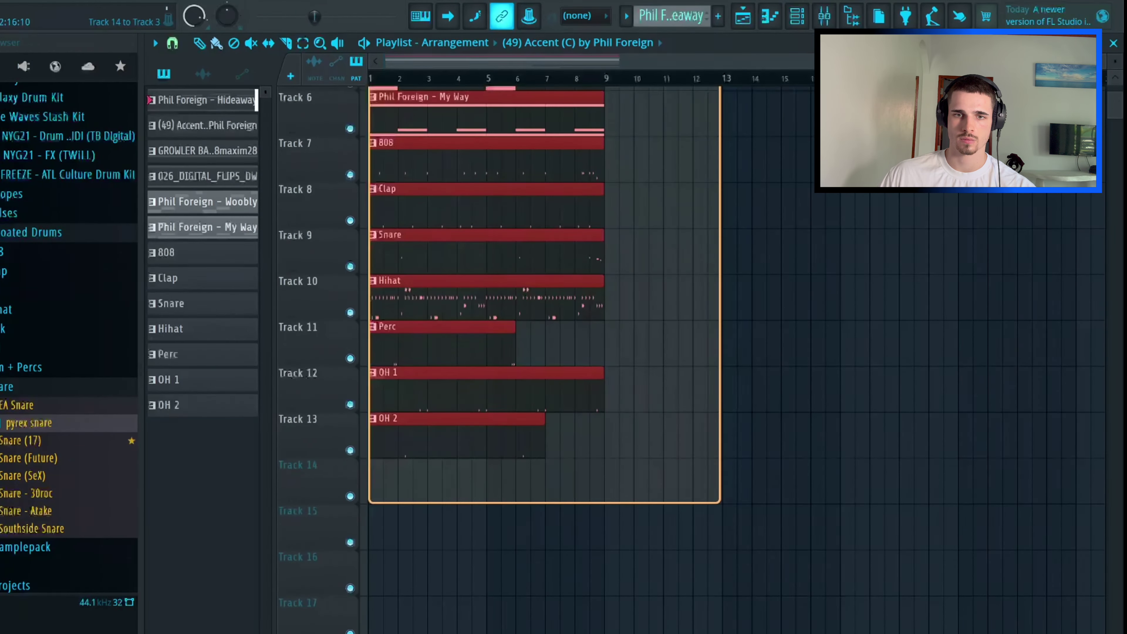
scroll(510, 436, "up", 1)
key("ctrl+b")
key("ctrl+b")
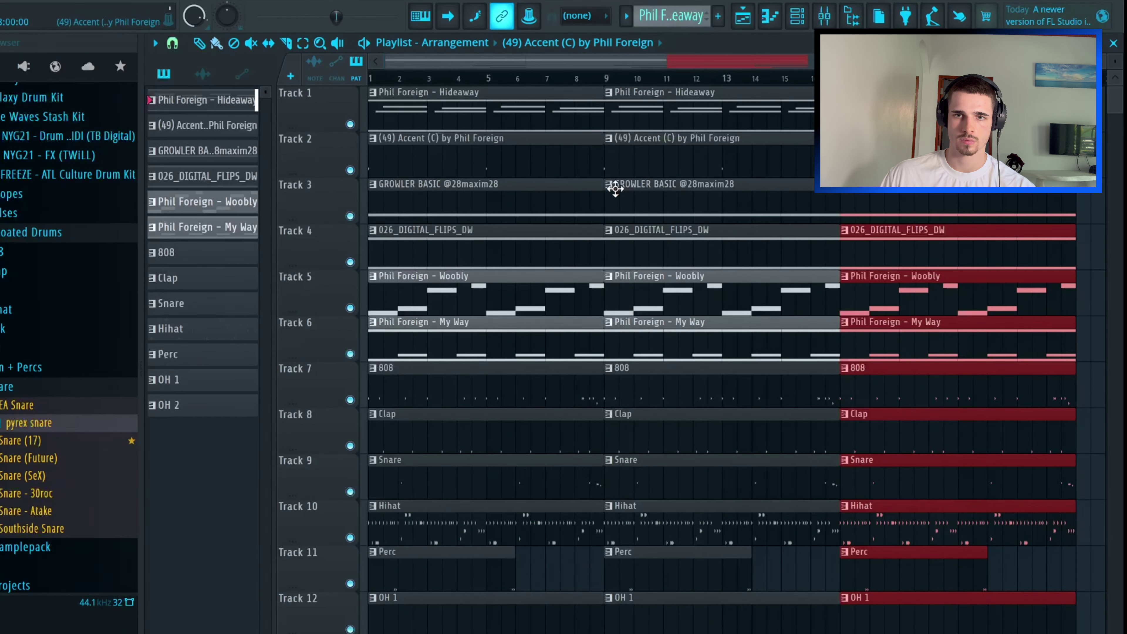
Step: Clear the drum clips from bars 1 to 8 and move the GROWLER BASIC track directly below the My Way track
right_click(479, 368)
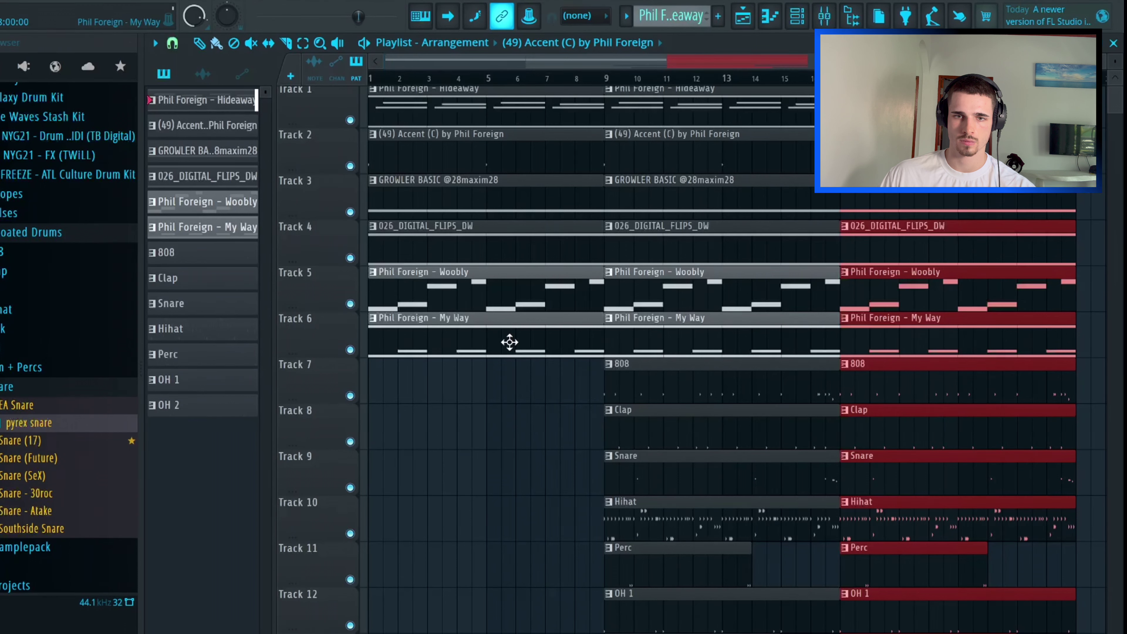
left_click_drag(331, 196, 329, 332)
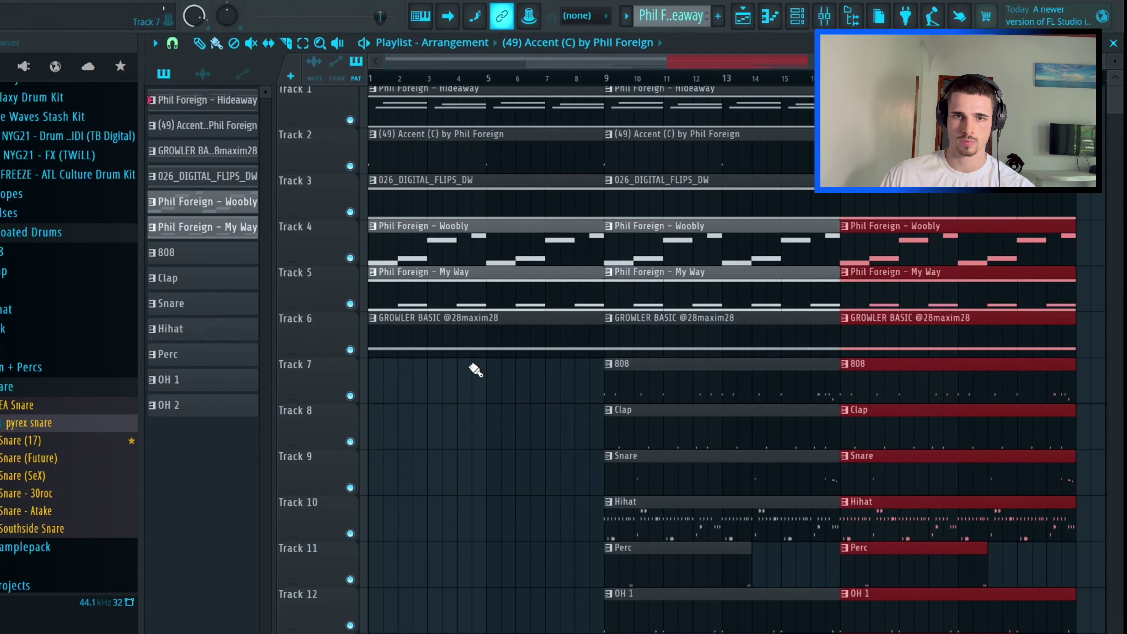
Step: Delete the GROWLER BASIC, My Way and Woobly clips from bars 1 to 8 and start playback
right_click(466, 353)
right_click(457, 307)
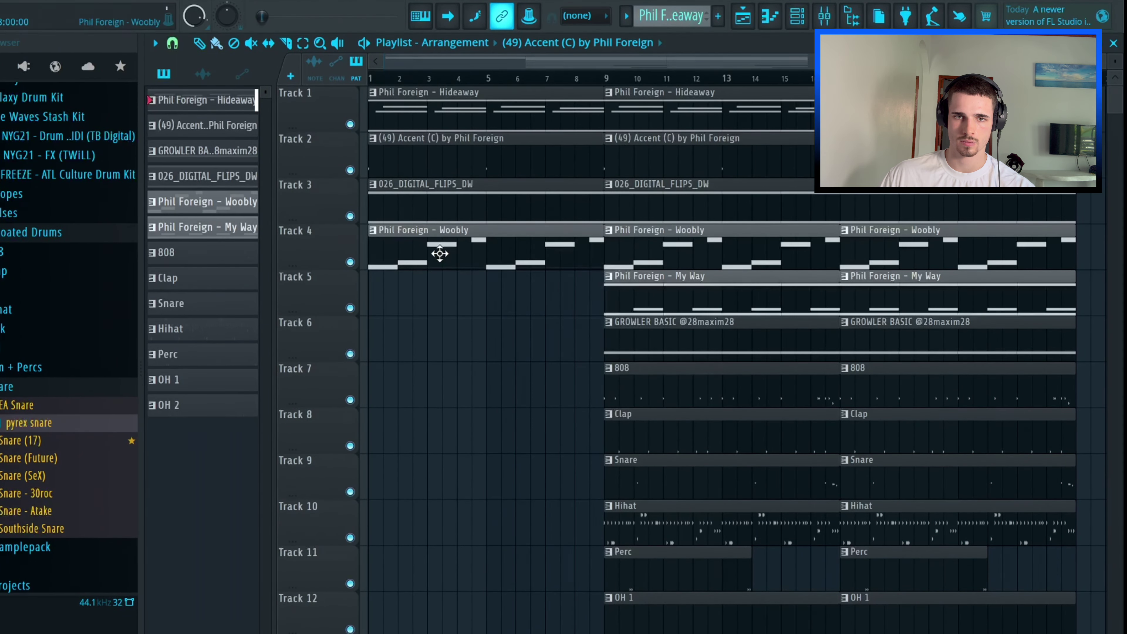
right_click(438, 251)
key("space")
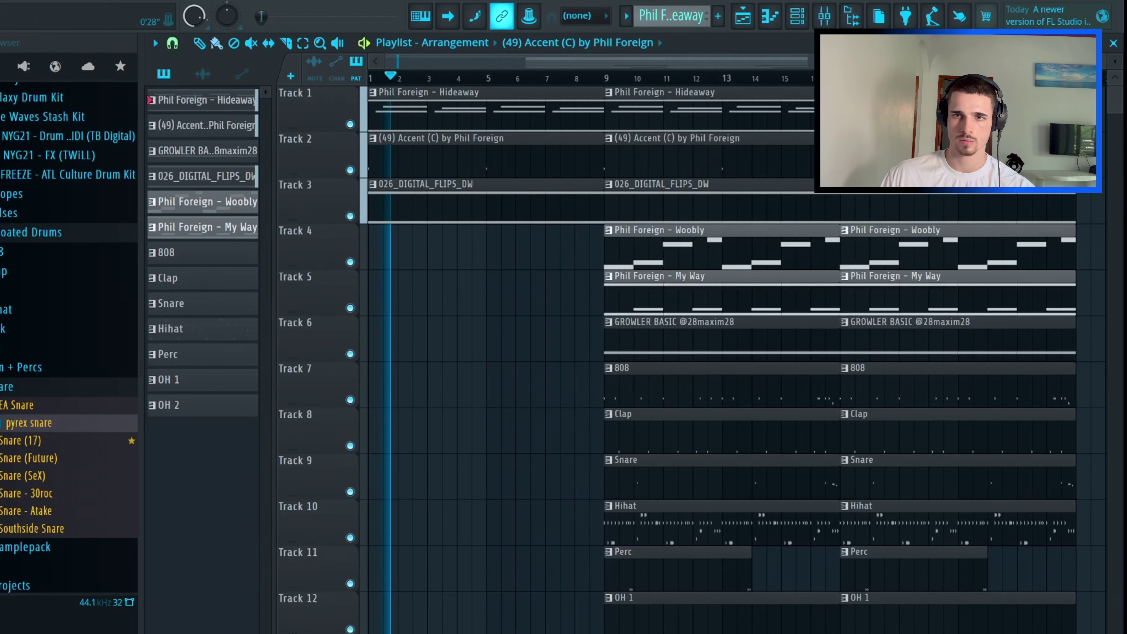
Step: Delete all drum clips, from the 808 down to OH 2, in bars 9 to 16
scroll(585, 355, "down", 2)
scroll(894, 206, "down", 3)
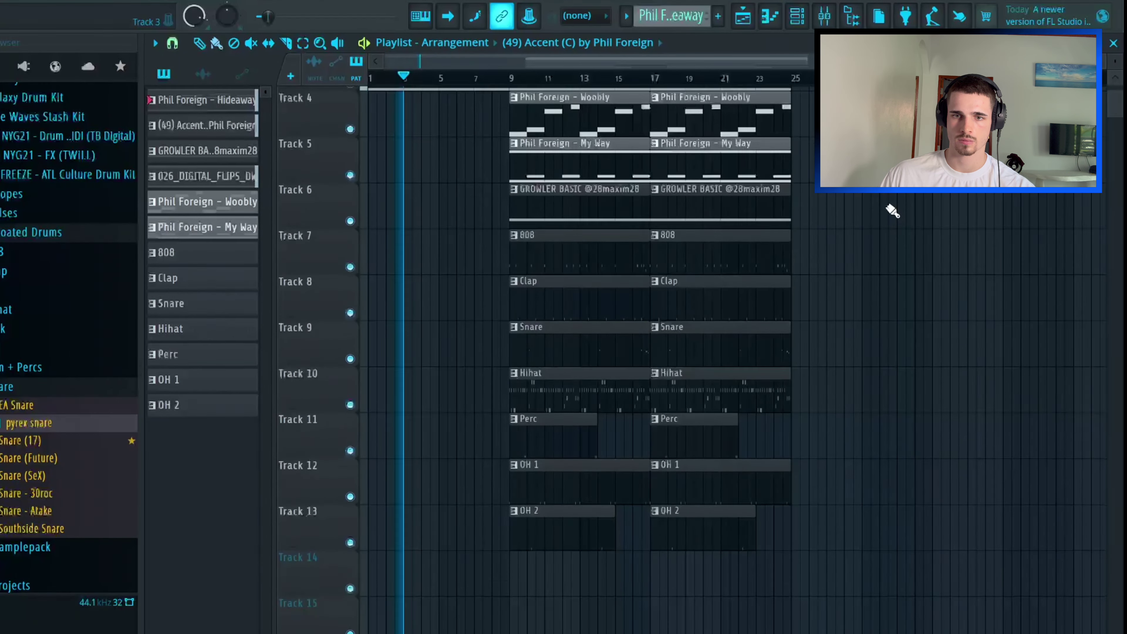
right_click(641, 476)
right_click(576, 358)
right_click(572, 340)
right_click(563, 293)
right_click(557, 249)
scroll(577, 302, "up", 3)
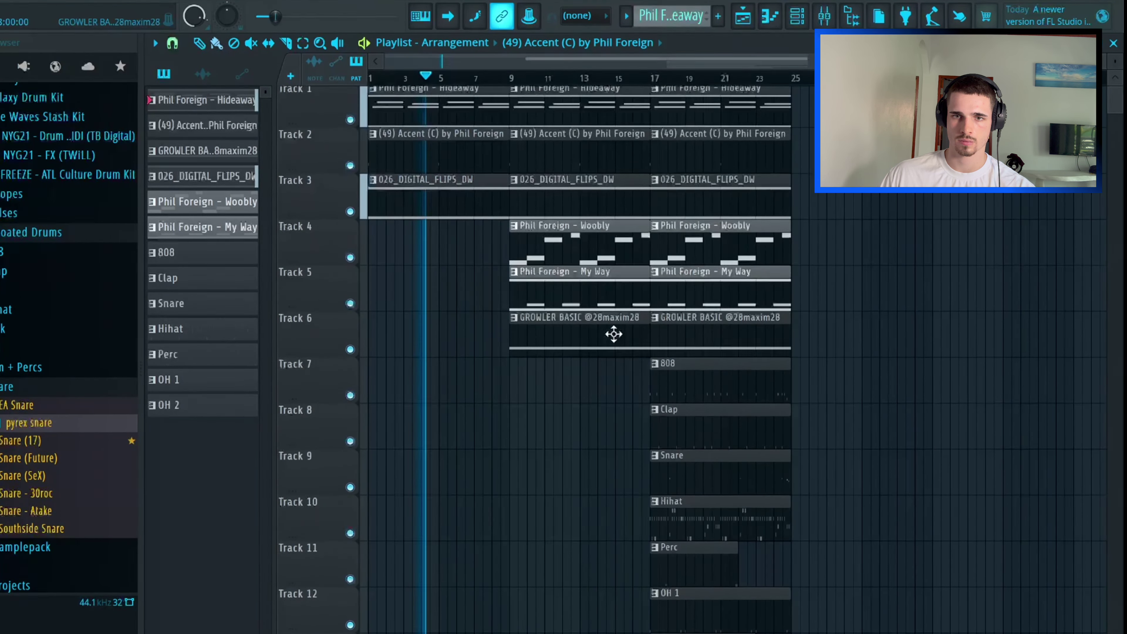
scroll(879, 577, "down", 2)
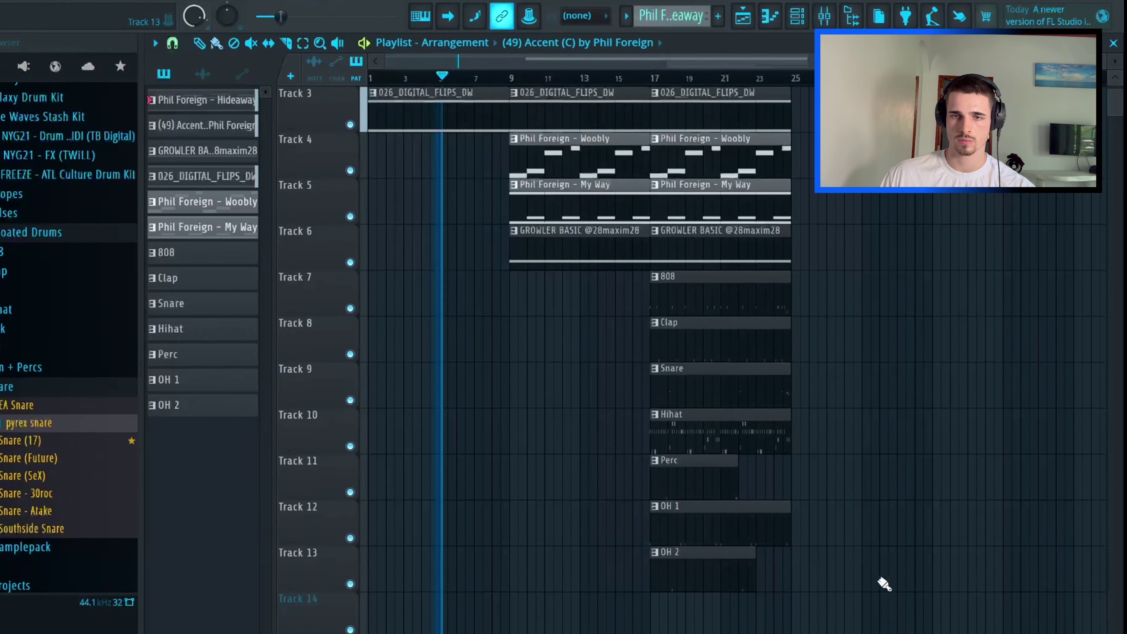
Step: Delete the GROWLER BASIC clip at bar 17 and duplicate the remaining melody clips of bars 17 to 24 into bars 25 to 32
right_click(726, 239)
scroll(776, 257, "up", 2)
left_click_drag(832, 263, 707, 36)
key("ctrl+b")
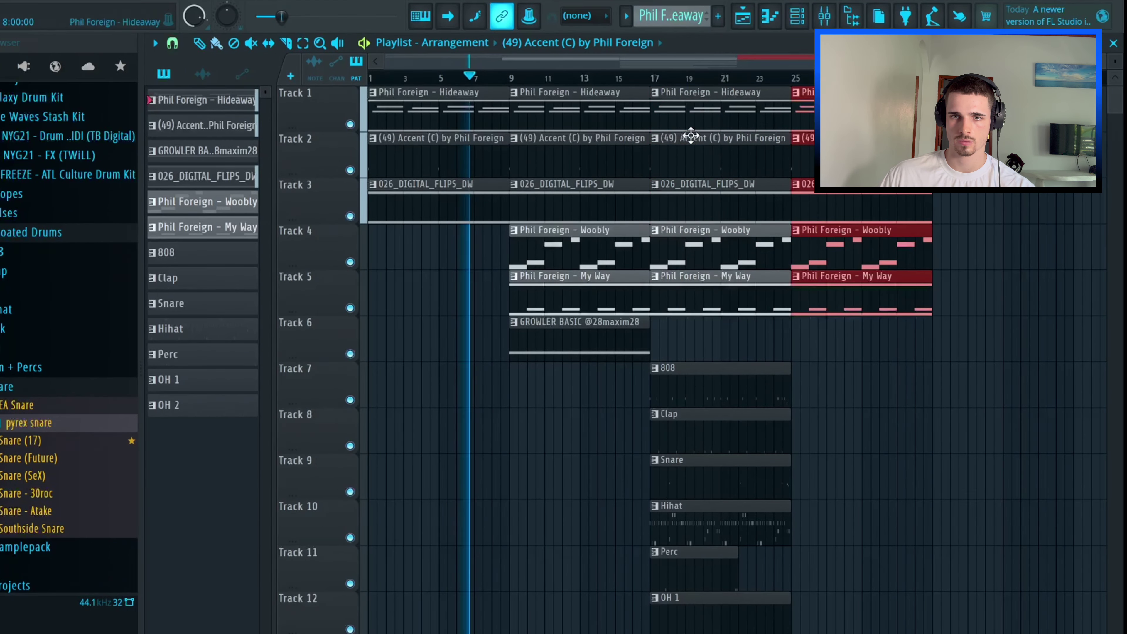
Step: Delete the Accent, Woobly and My Way clips from bars 17 to 24
right_click(692, 156)
right_click(719, 249)
right_click(722, 289)
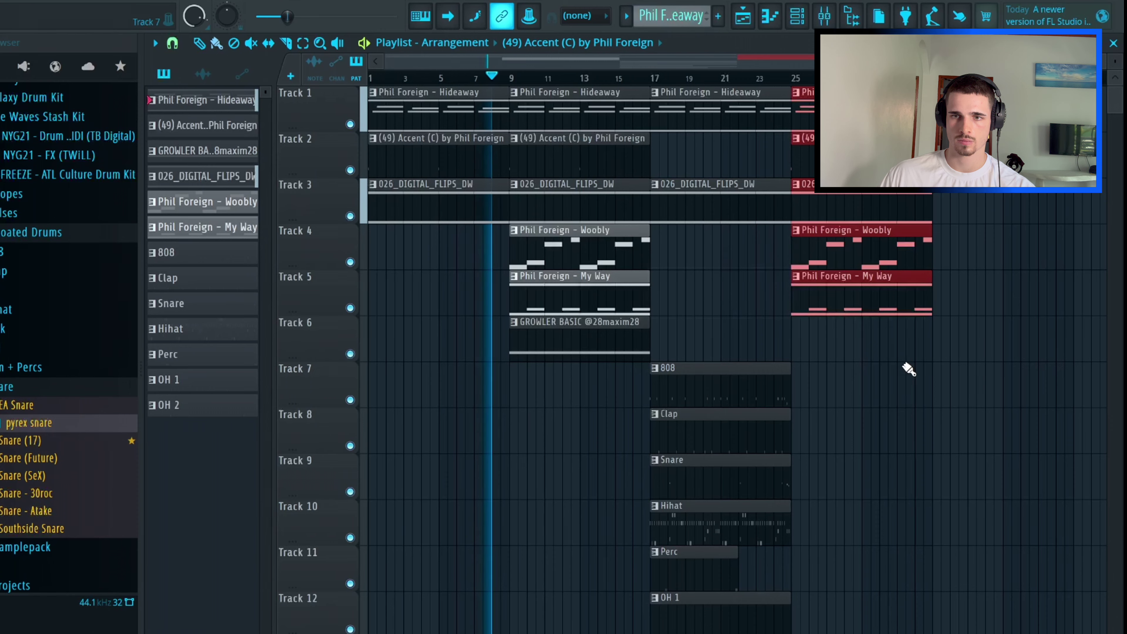
left_click(910, 382)
right_click(914, 382)
scroll(958, 371, "down", 1)
scroll(887, 320, "up", 1)
Step: Duplicate the My Way clip from bar 25 into bars 33 to 40 and delete the original
left_click(870, 297)
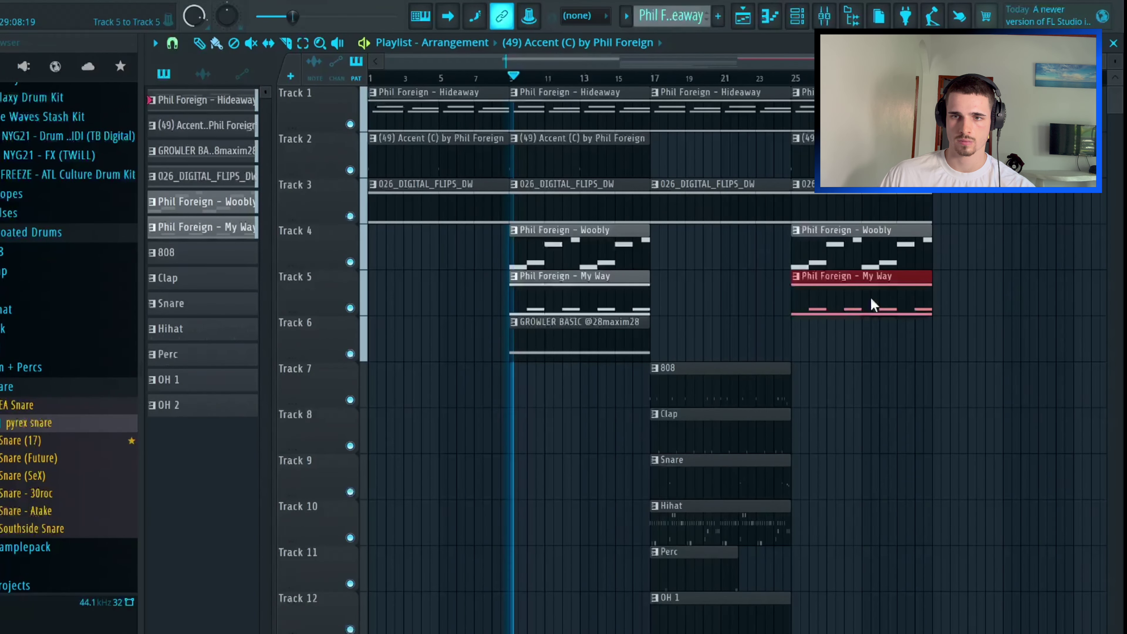
key("ctrl+b")
right_click(867, 295)
Step: Duplicate all drum clips of bars 17 to 24 into bars 25 to 32
scroll(842, 400, "down", 2)
scroll(837, 472, "down", 1)
left_click_drag(768, 622, 712, 272)
key("ctrl+b")
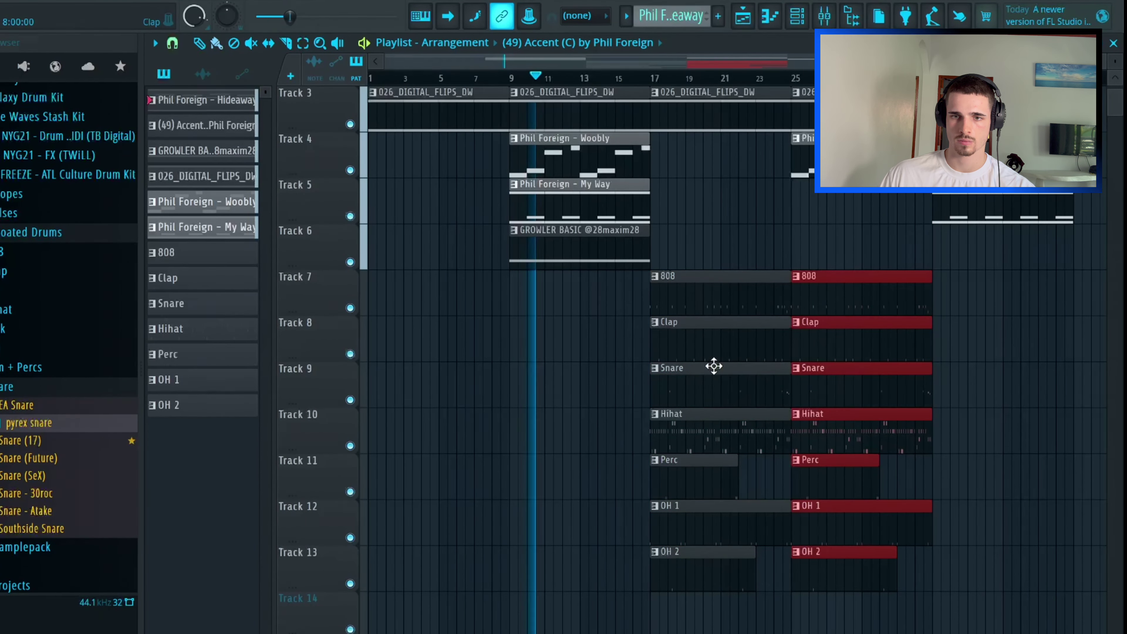
Step: Delete the Perc, OH 1 and OH 2 clips from bars 17 to 24, keeping the Snare clip
right_click(712, 369)
right_click(696, 478)
right_click(698, 526)
right_click(701, 572)
left_click(694, 395)
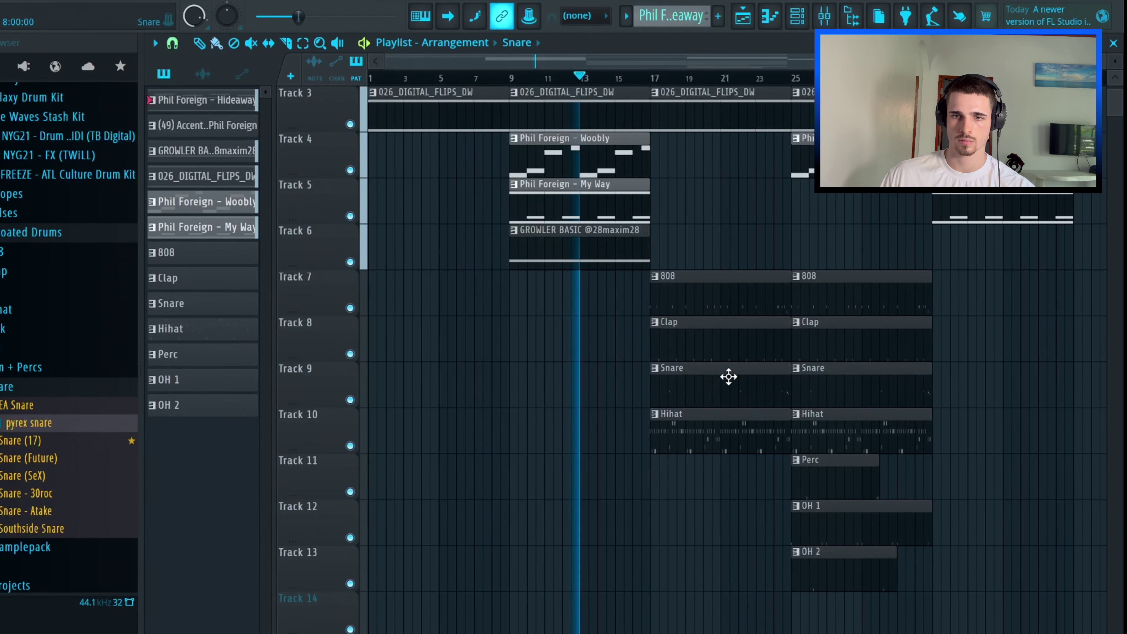
Step: Place the Riser 3 sample from the Fx folder on Track 14 in bar 16 and play that transition
scroll(873, 347, "down", 2)
scroll(558, 322, "down", 1)
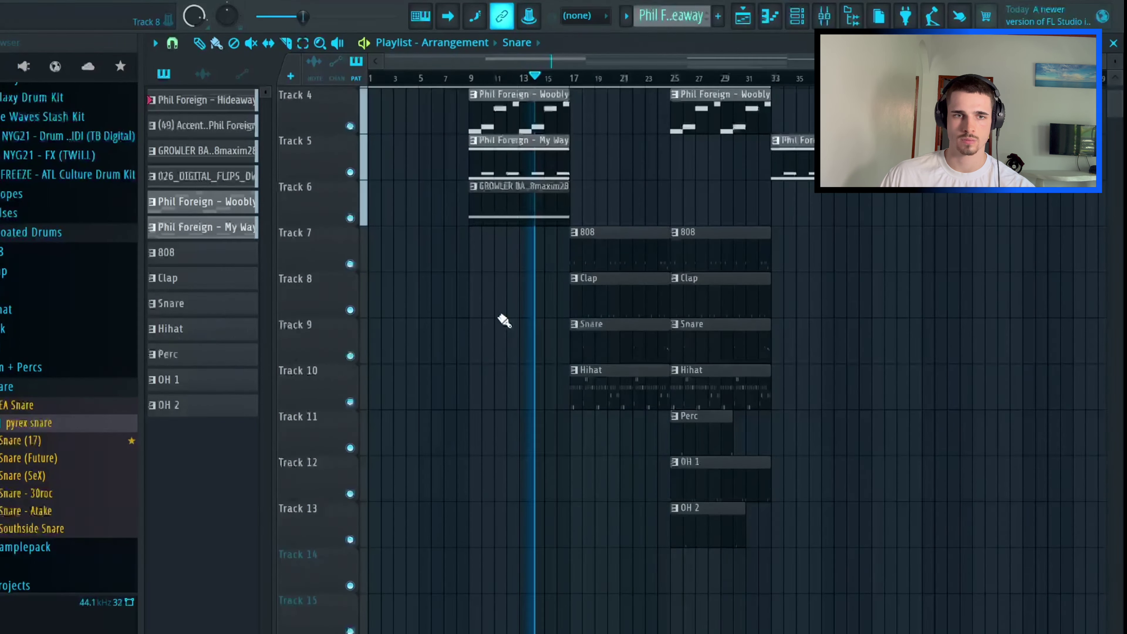
left_click(18, 291)
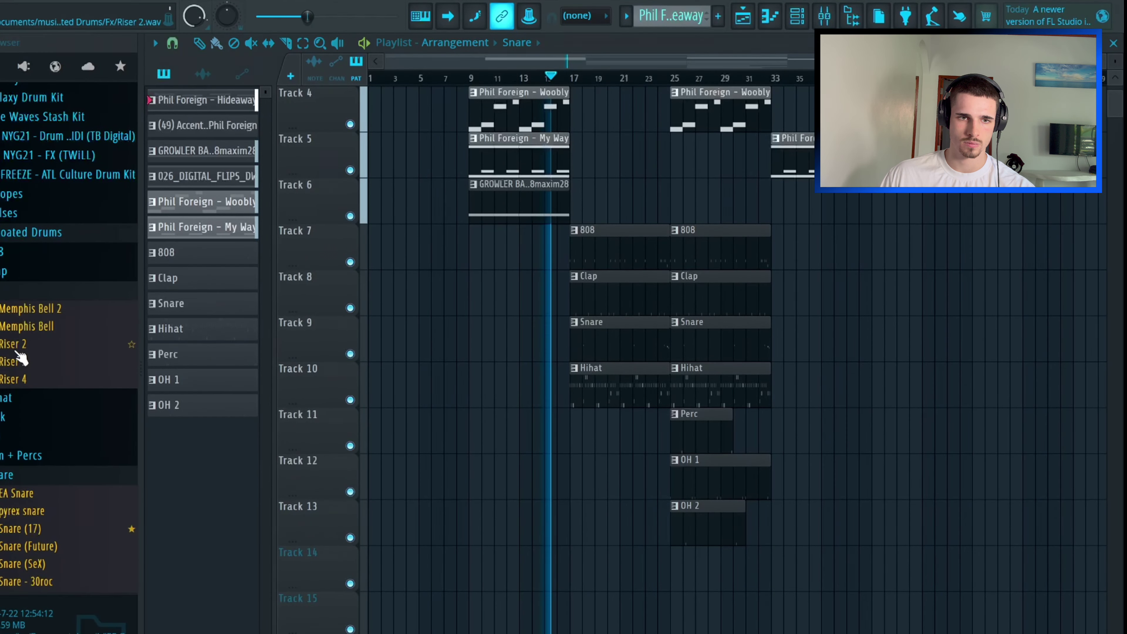
left_click(25, 360)
left_click_drag(31, 362, 563, 581)
left_click(545, 77)
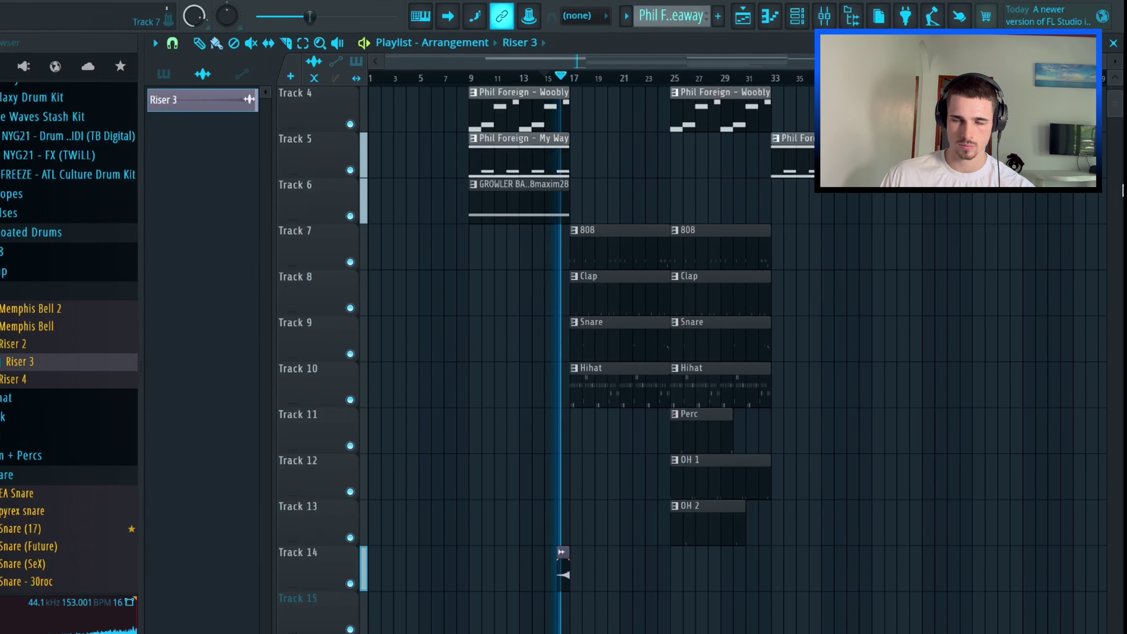
Step: Route the Riser 3 audio clip to mixer track 14 (fx) and set its volume to 79%
scroll(562, 575, "up", 3)
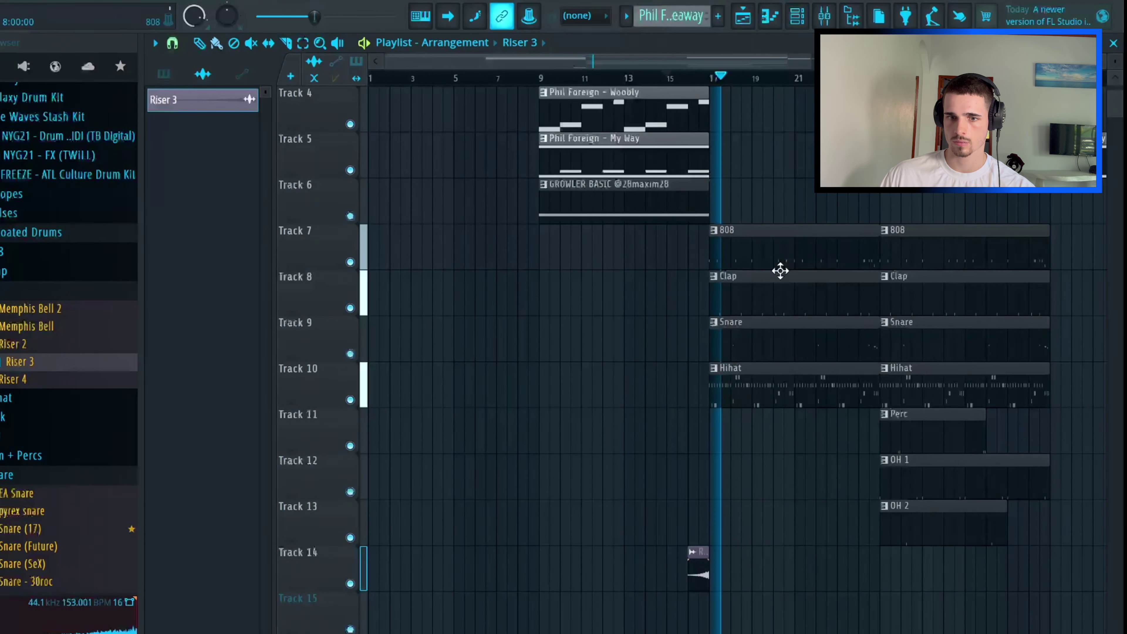
double_click(706, 577)
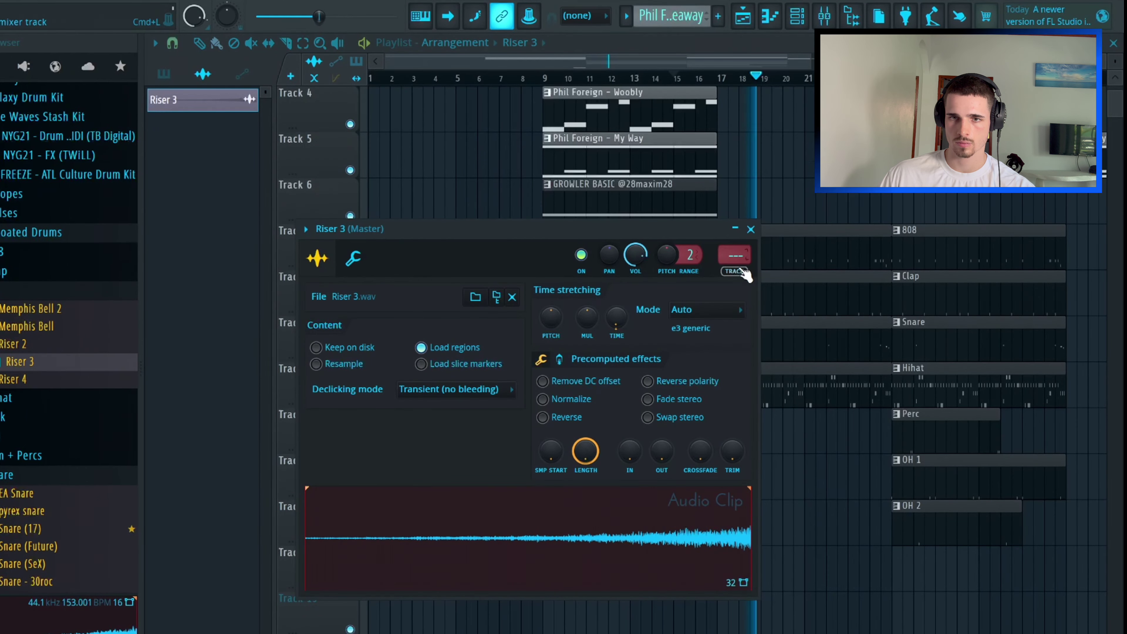
left_click_drag(741, 266, 738, 257)
scroll(736, 257, "up", 6)
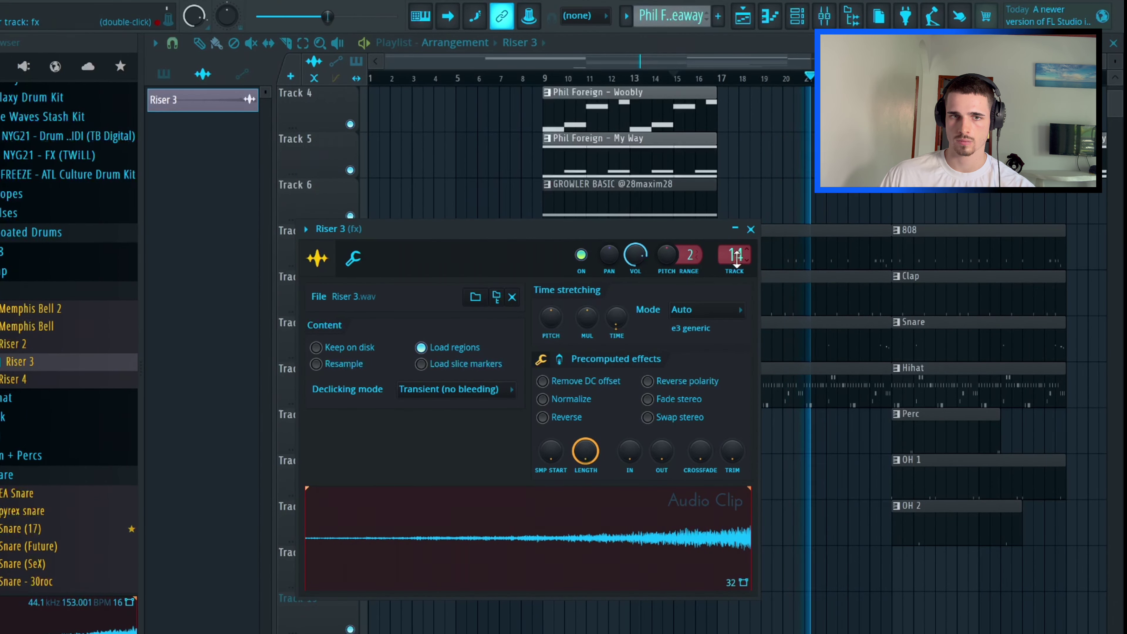
scroll(736, 257, "down", 1)
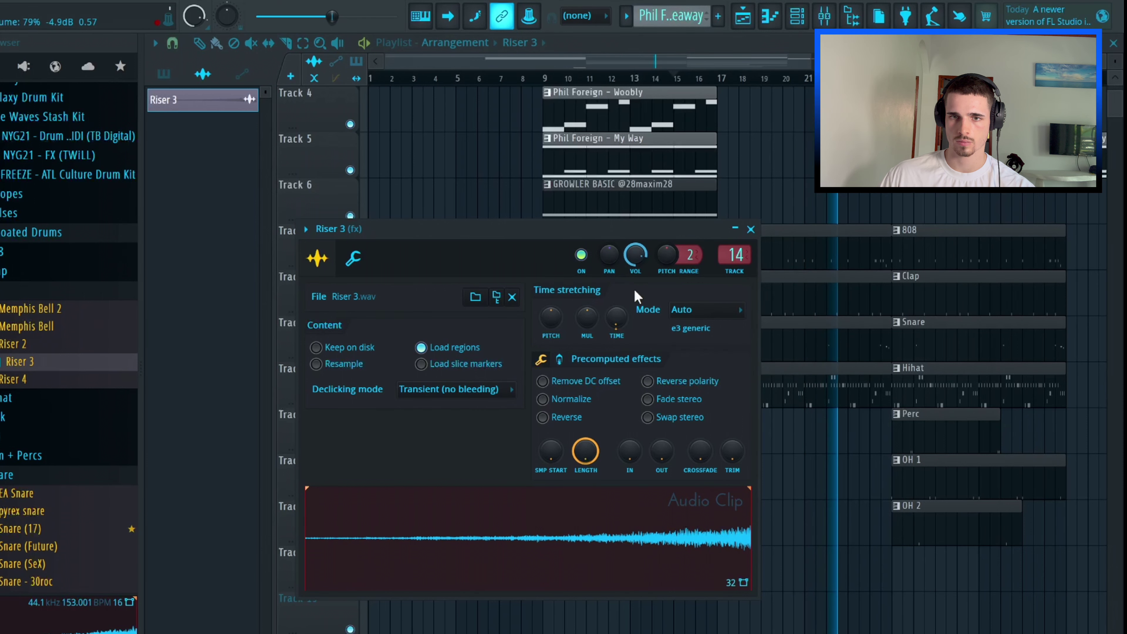
Step: Replay the first riser transition, copy the Riser 3 clip to bar 32 on Track 14, and play from bar 25
left_click(684, 78)
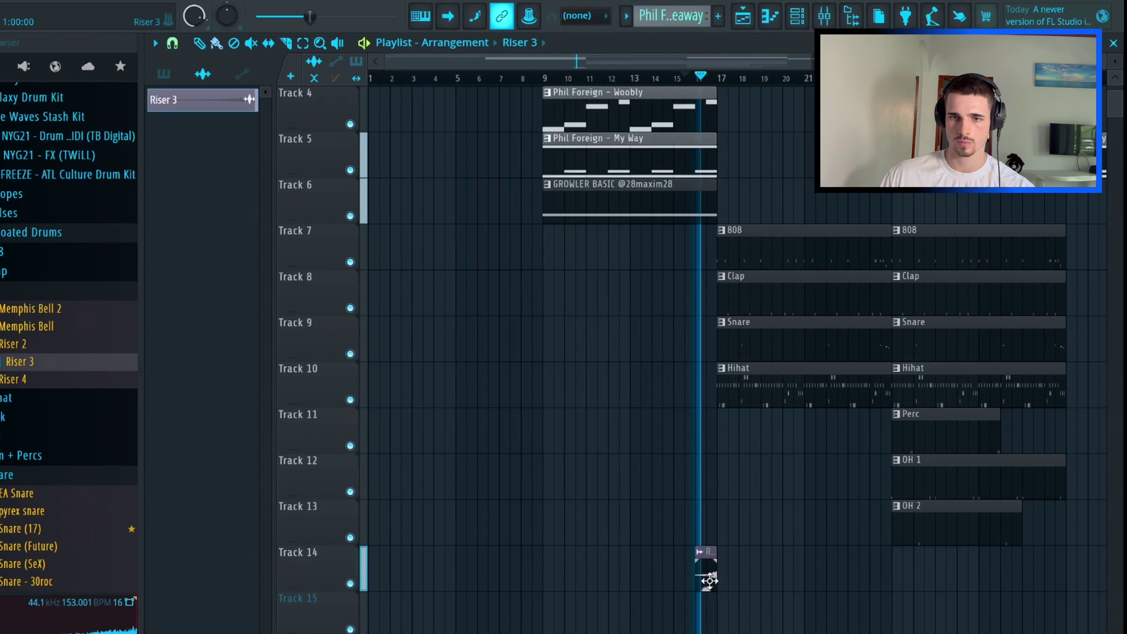
left_click_drag(772, 577, 1063, 582)
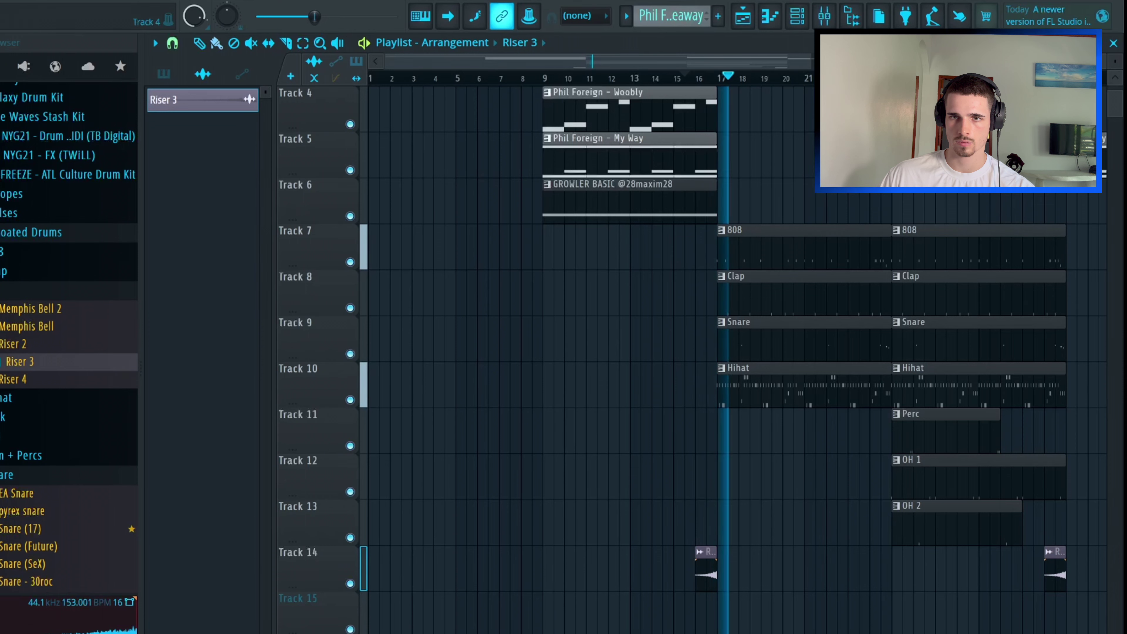
scroll(616, 203, "down", 3)
scroll(595, 217, "up", 3)
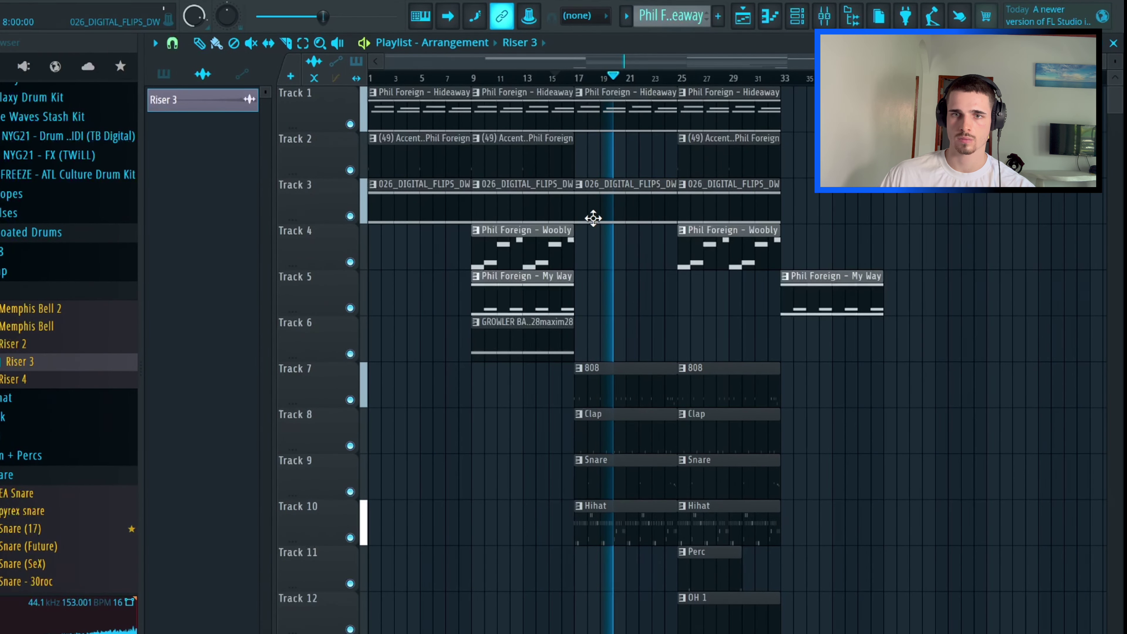
left_click(684, 83)
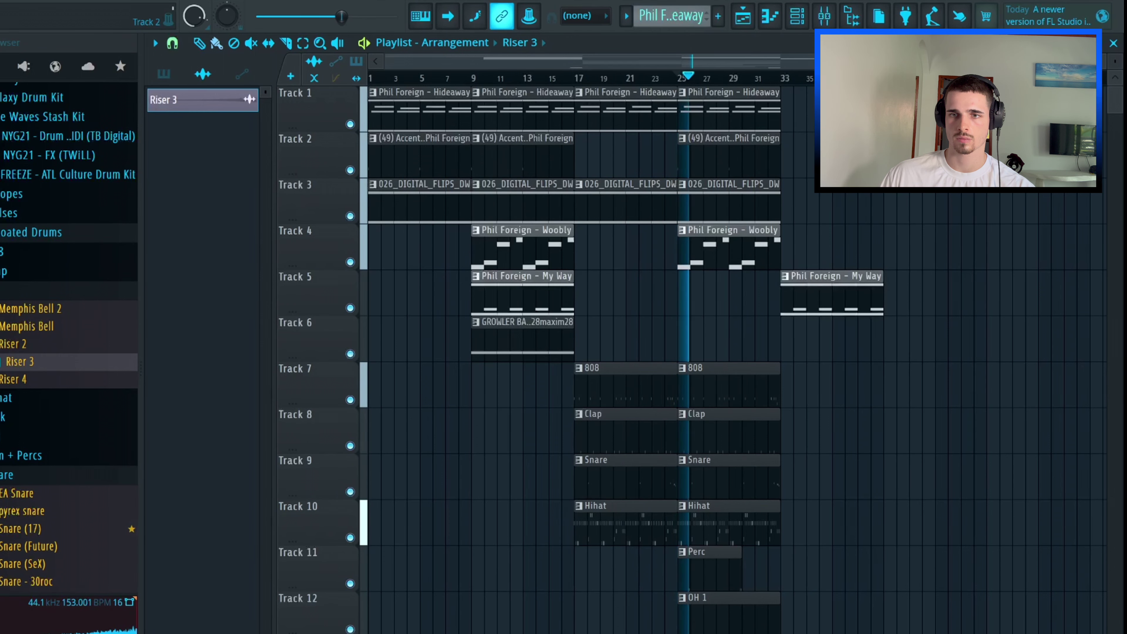
Step: Duplicate the 026_DIGITAL_FLIPS_DW clip of bars 25 to 32 into bars 33 to 40
left_click_drag(813, 87, 759, 120)
left_click_drag(799, 180, 779, 202)
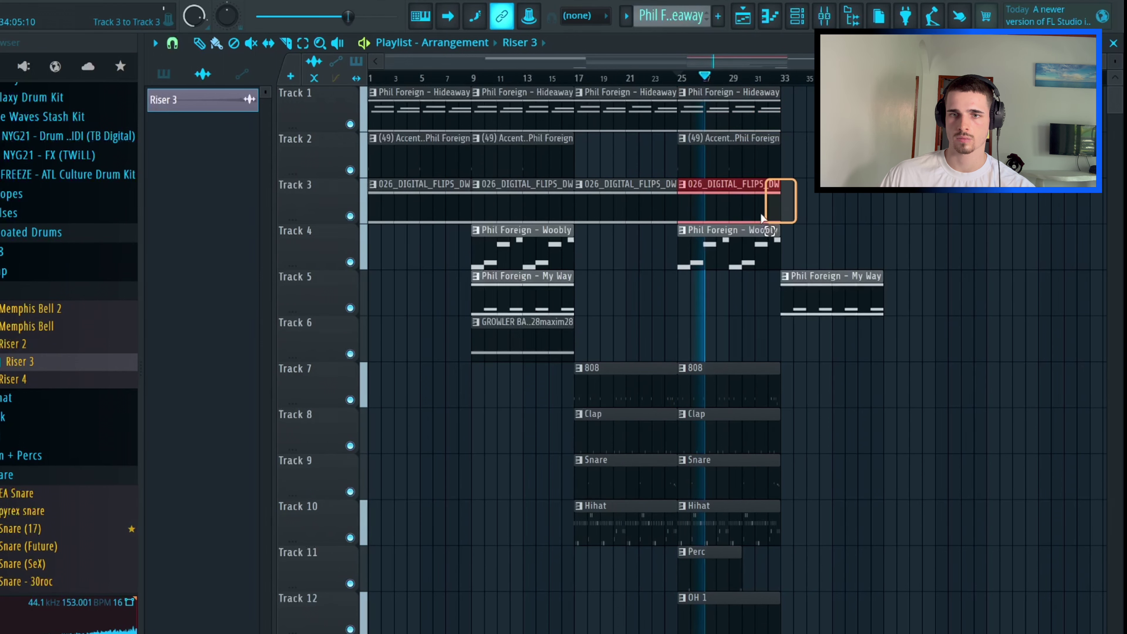
key("ctrl+b")
Step: Duplicate all drum clips of bars 25 to 32 into bars 33 to 40
scroll(780, 537, "down", 1)
left_click_drag(748, 617, 694, 333)
key("ctrl+b")
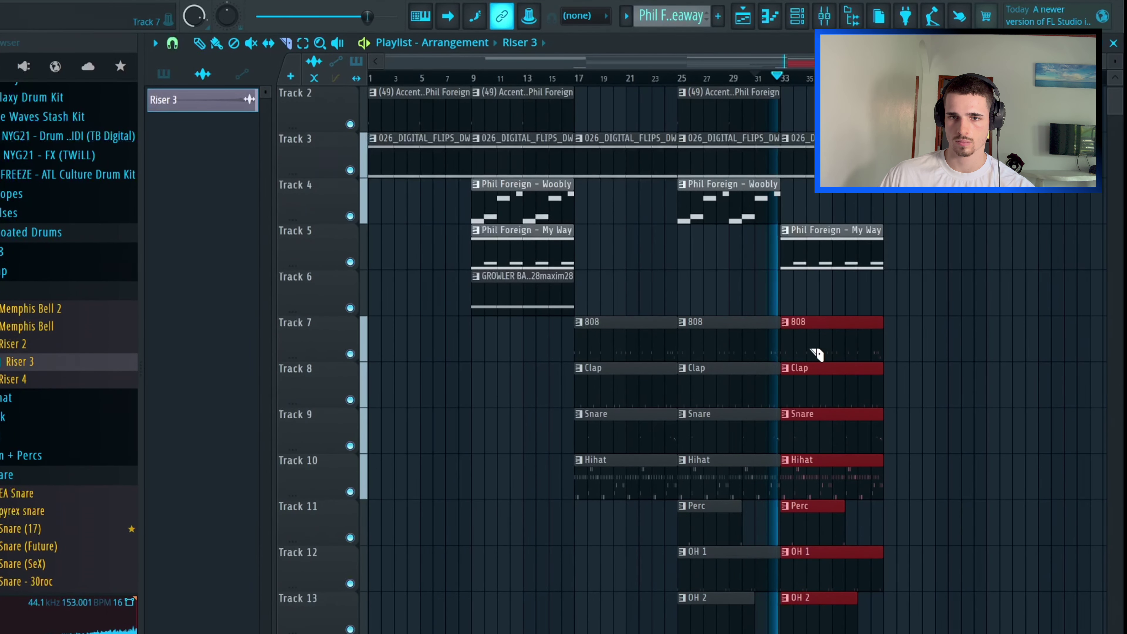
Step: Cut the first four bars off the 808 clip at bar 33 and delete the OH 1 and OH 2 clips below it
left_click_drag(782, 342, 834, 342)
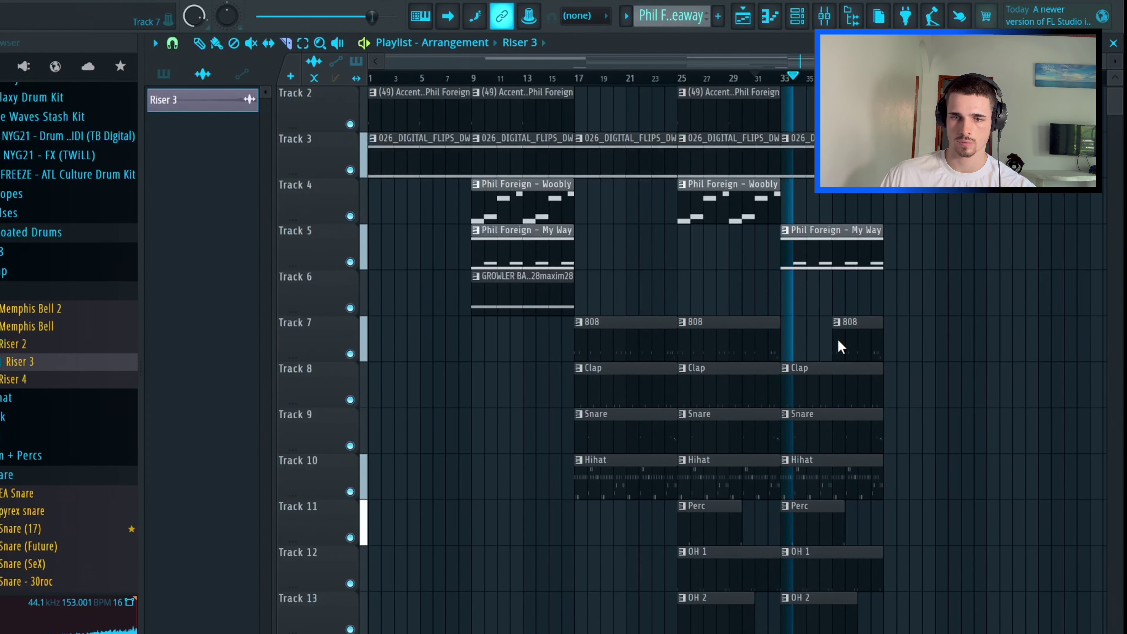
left_click_drag(805, 547, 817, 620)
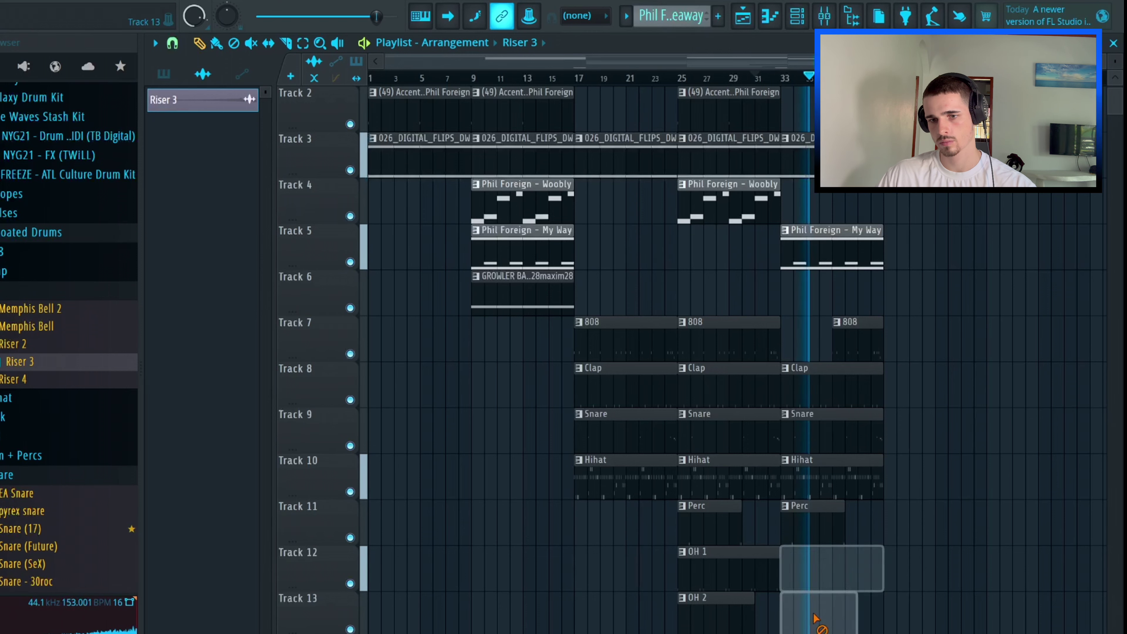
key("Delete")
Step: Duplicate all drum clips of bars 25 to 32 and place the copies in bars 41 to 48
left_click_drag(725, 622, 702, 355)
key("ctrl+b")
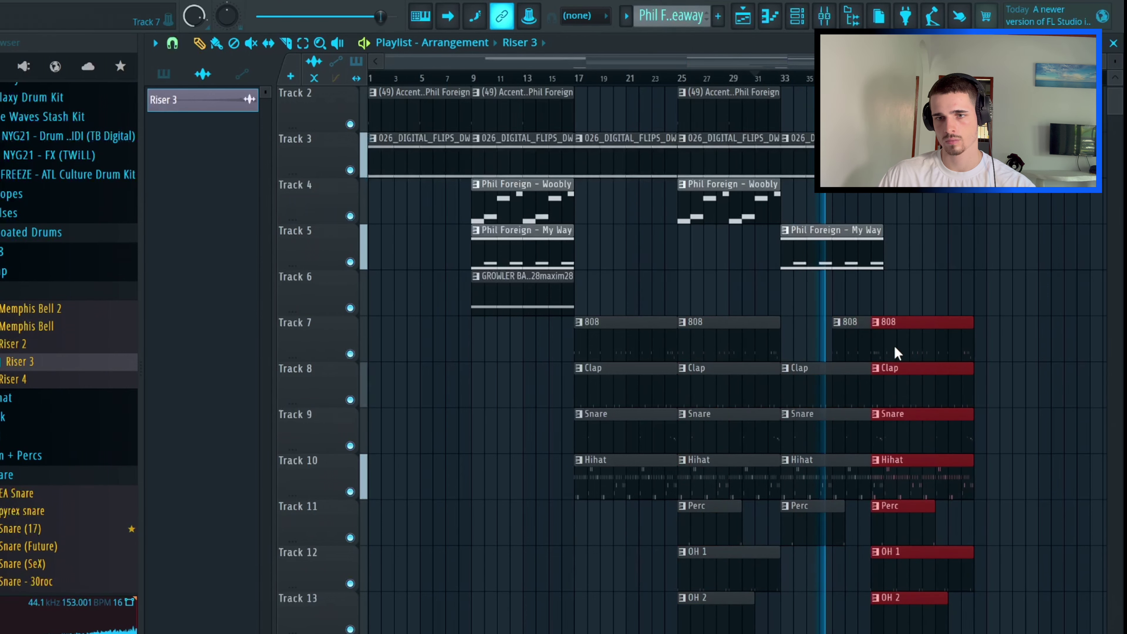
scroll(907, 345, "up", 1)
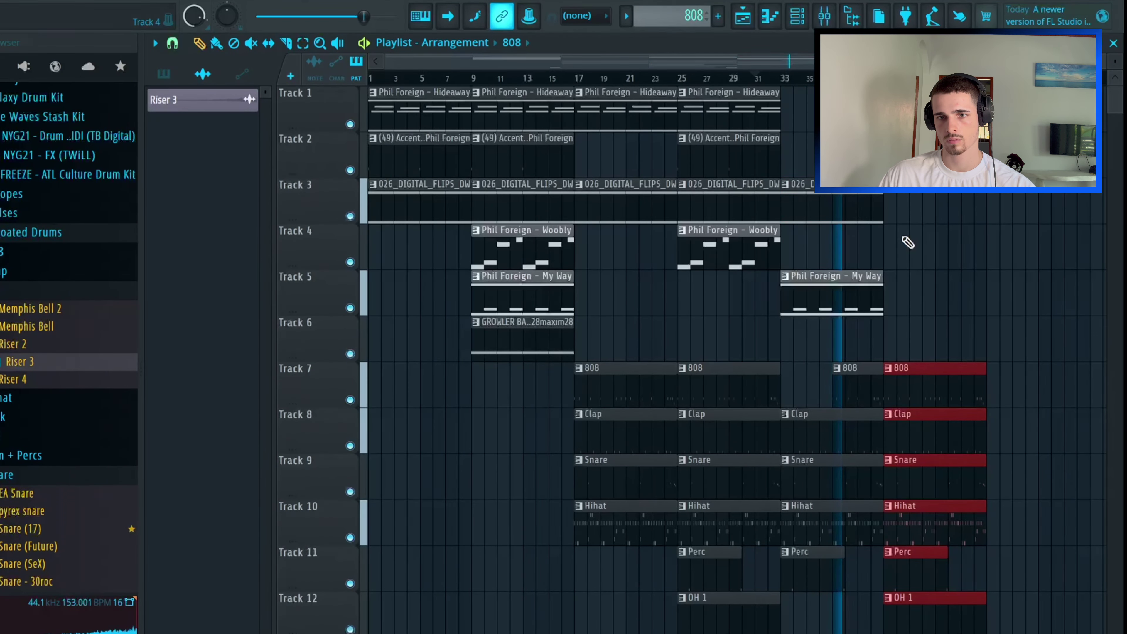
Step: Copy the 026_DIGITAL_FLIPS_DW, Hideaway and Accent clips into bars 41 to 48
left_click(861, 217)
left_click_drag(732, 149, 728, 117)
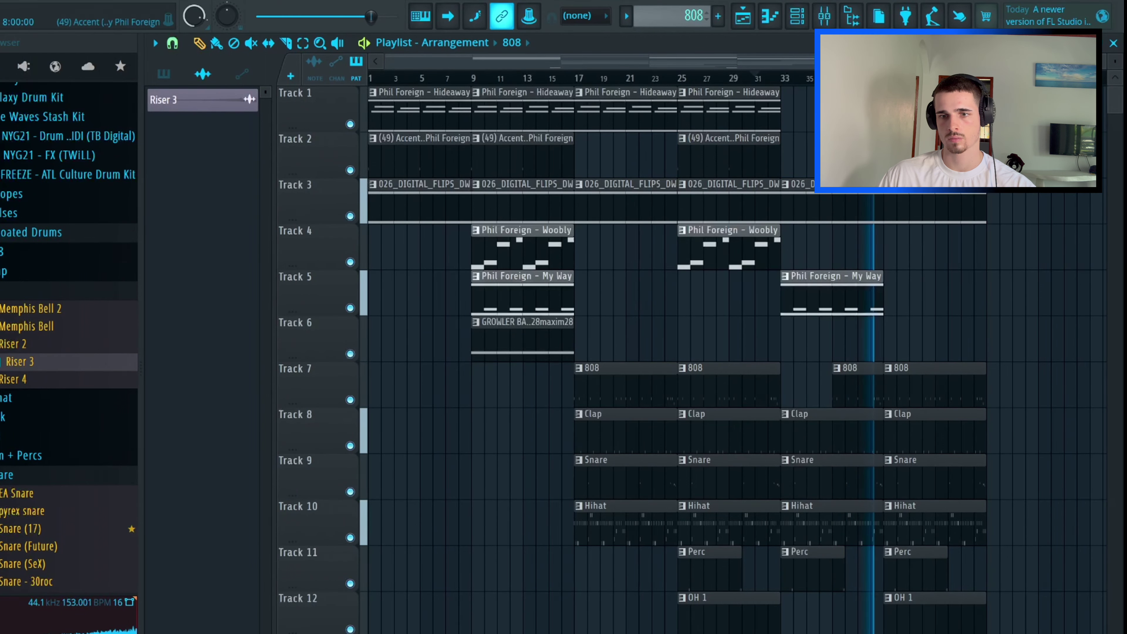
scroll(682, 76, "up", 4)
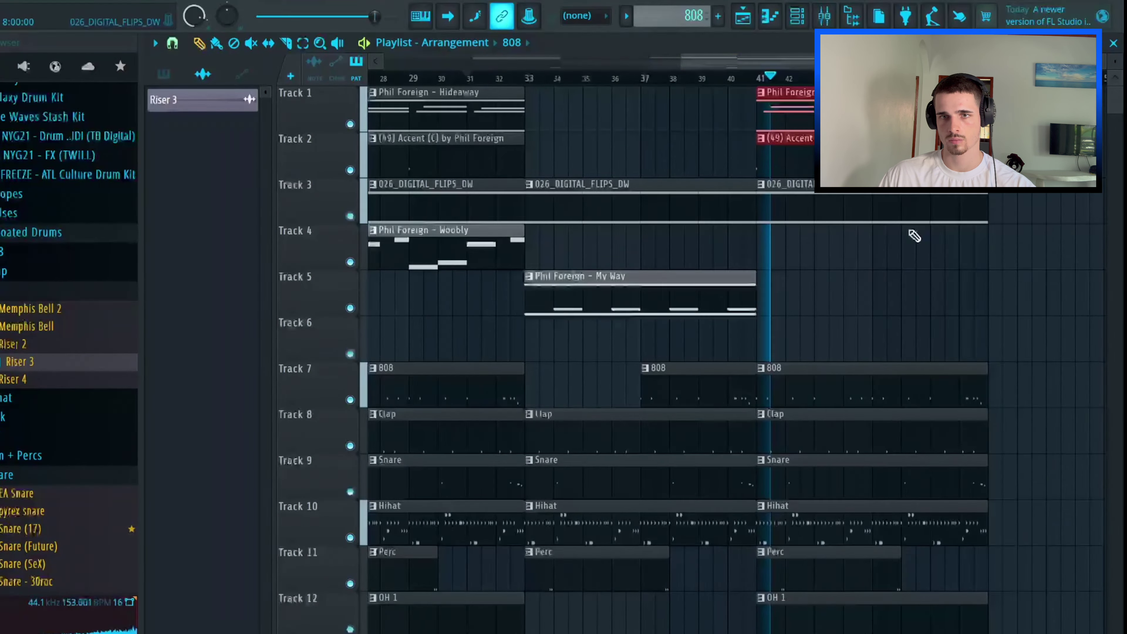
Step: Trim the first half bar off the Hihat clip at bar 41 and cut a one-bar gap at bar 45 in the Clap clip
scroll(788, 370, "down", 4)
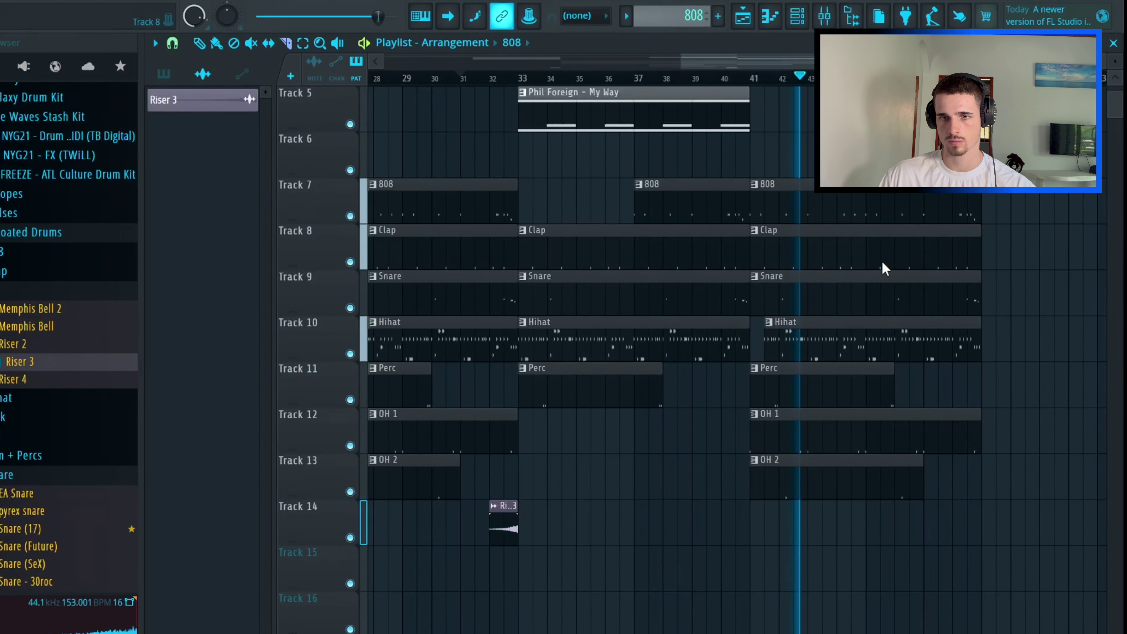
key("c")
left_click(869, 253)
left_click(909, 253)
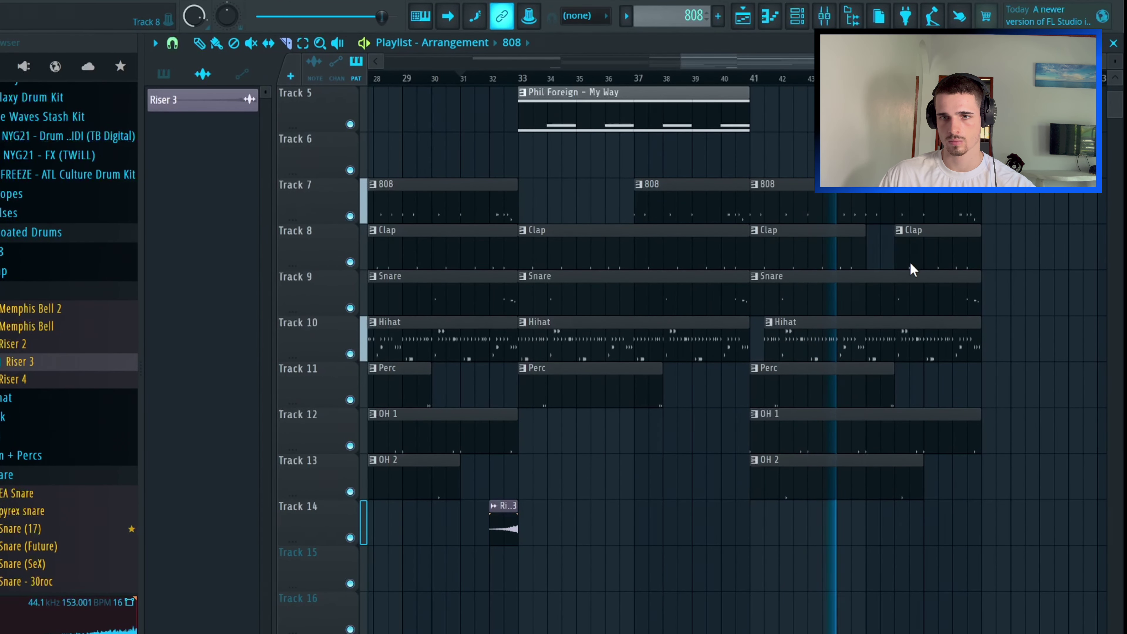
scroll(913, 246, "up", 4)
scroll(913, 246, "up", 1)
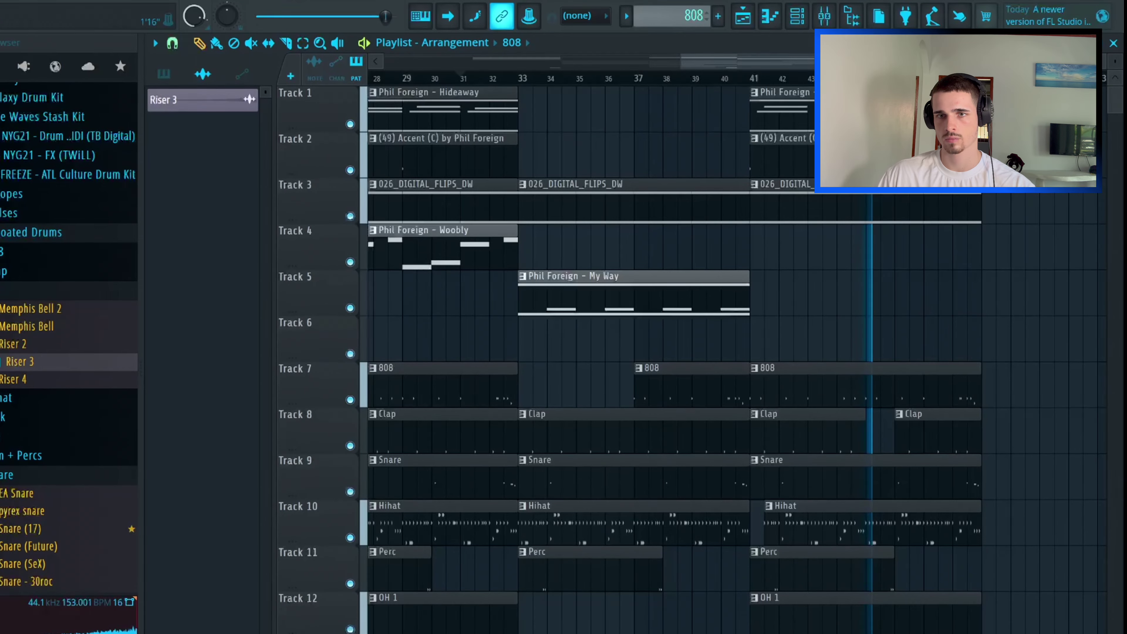
scroll(739, 71, "down", 2)
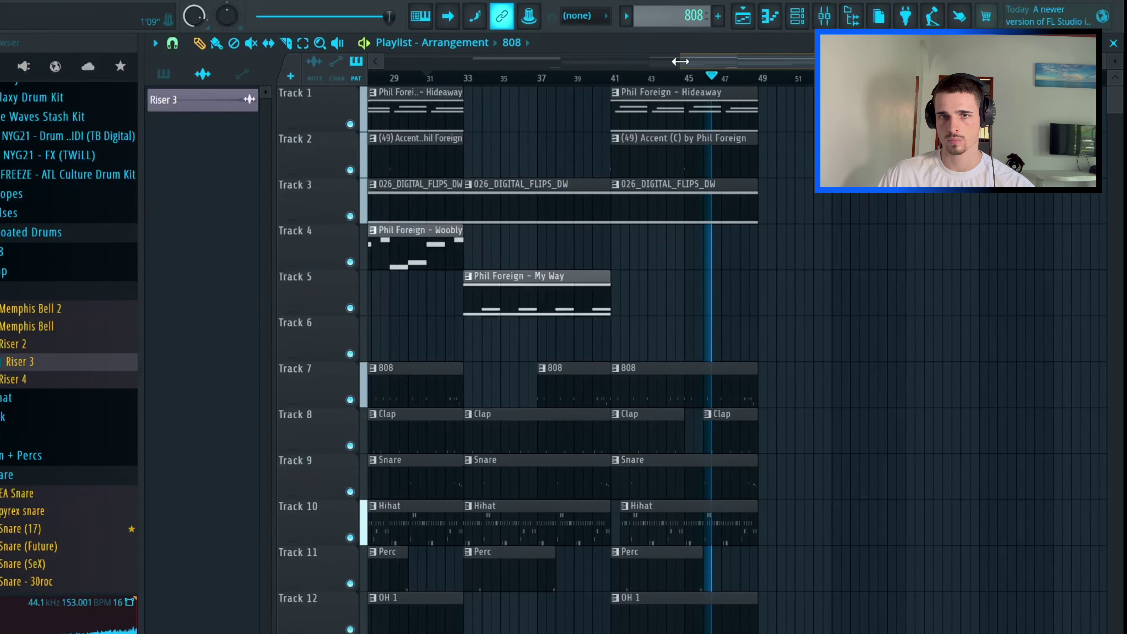
Step: Duplicate all clips of bars 9 to 48 and place the copies in bars 49 to 88
scroll(692, 66, "down", 3)
scroll(745, 345, "down", 3)
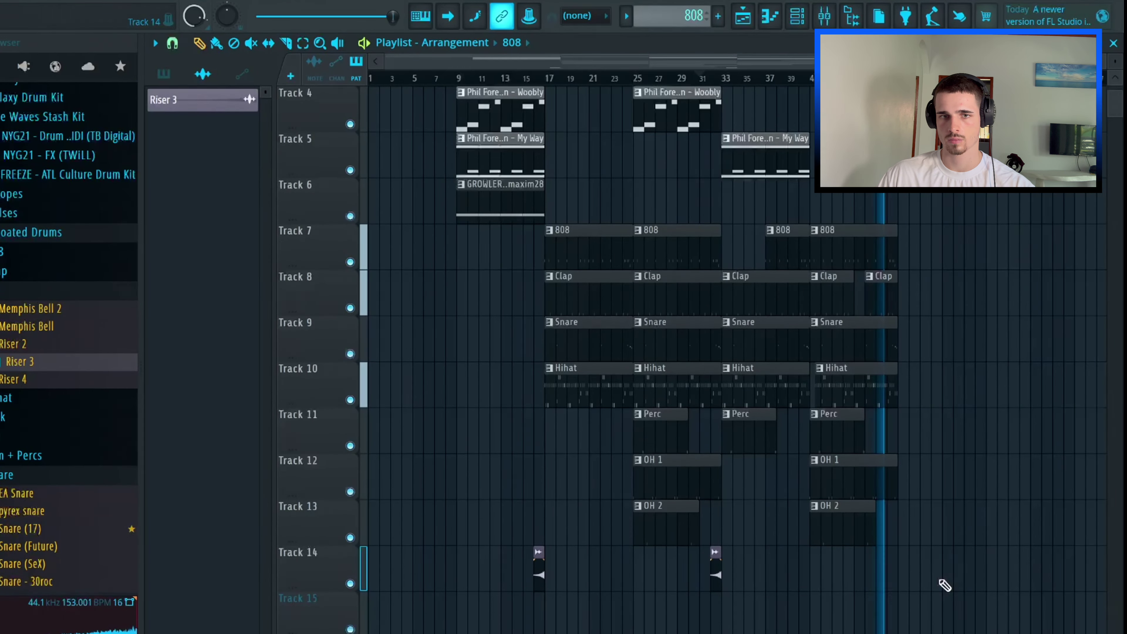
left_click_drag(941, 584, 444, 86)
key("ctrl+b")
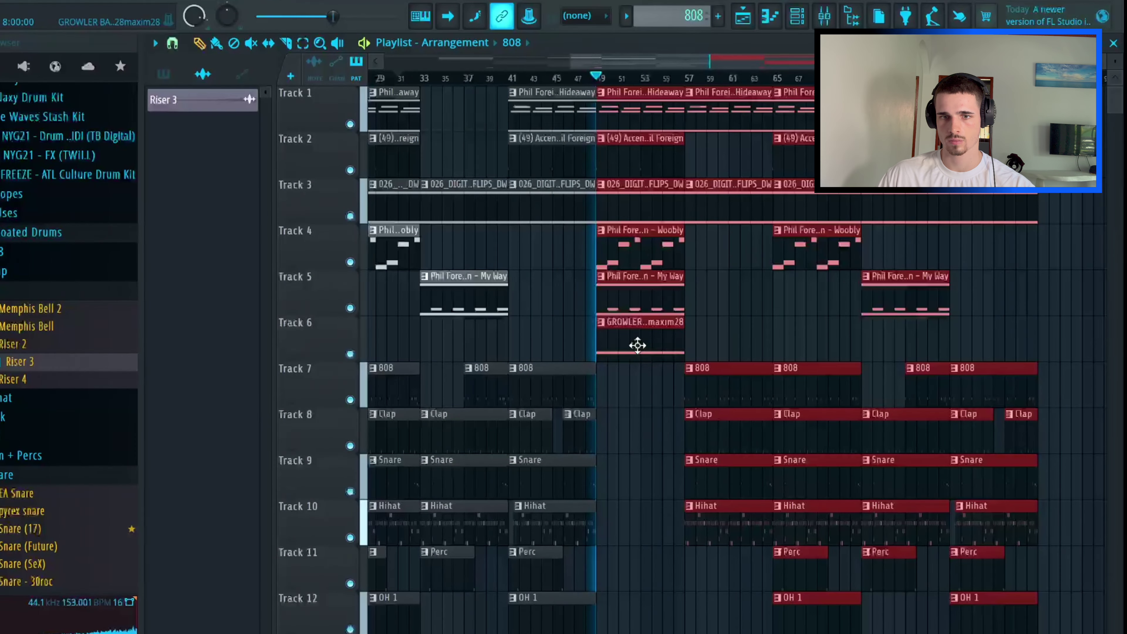
Step: Remove the GROWLER clip at bar 49, add an 808 clip there and shorten it to six bars
left_click(633, 391)
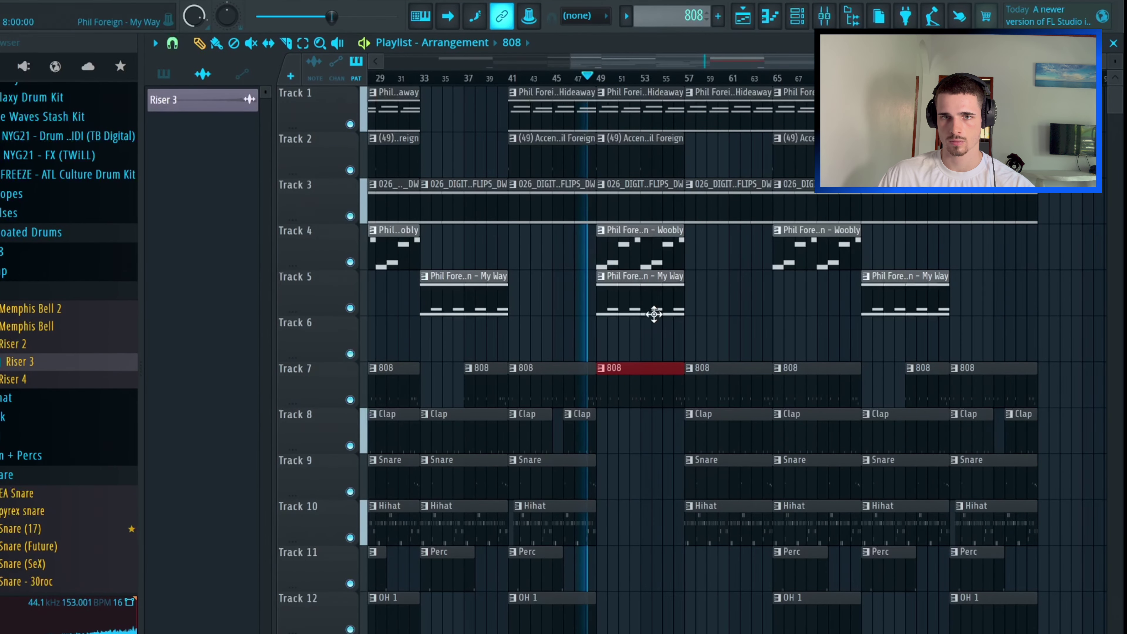
left_click_drag(683, 384, 663, 386)
left_click(709, 347)
Step: Place Riser 3 on Track 14 at bar 48 and at bar 8, leading into the sections that follow
scroll(794, 596, "down", 1)
scroll(794, 595, "down", 1)
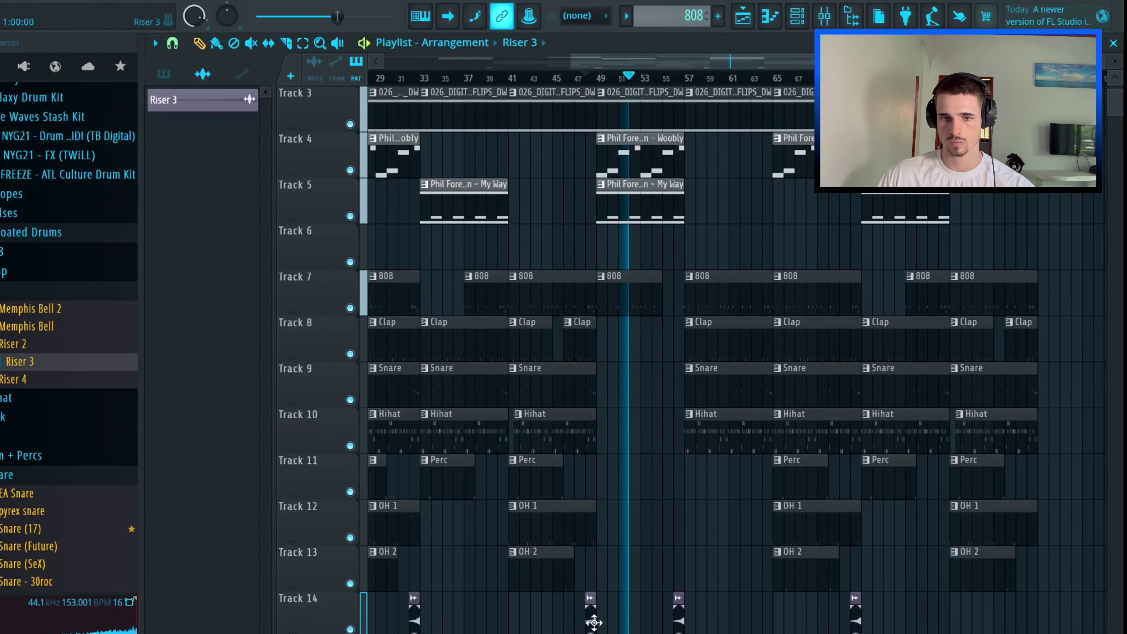
scroll(322, 609, "left", 7)
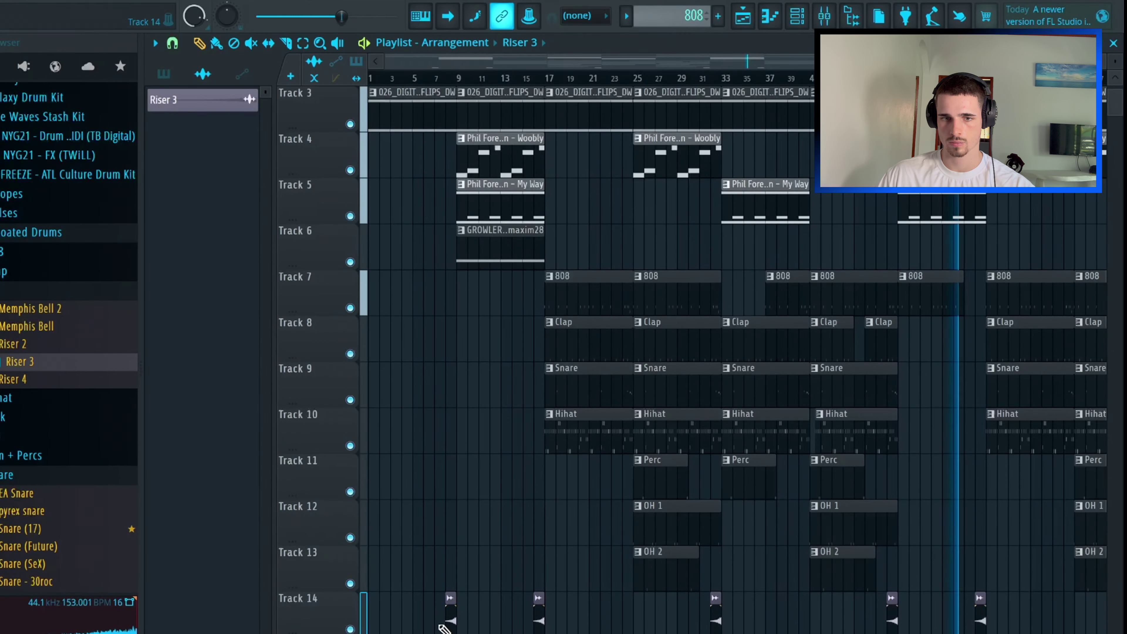
Step: Duplicate all clips of bars 49 to 72 and place the copies in bars 89 to 112
scroll(322, 609, "down", 3)
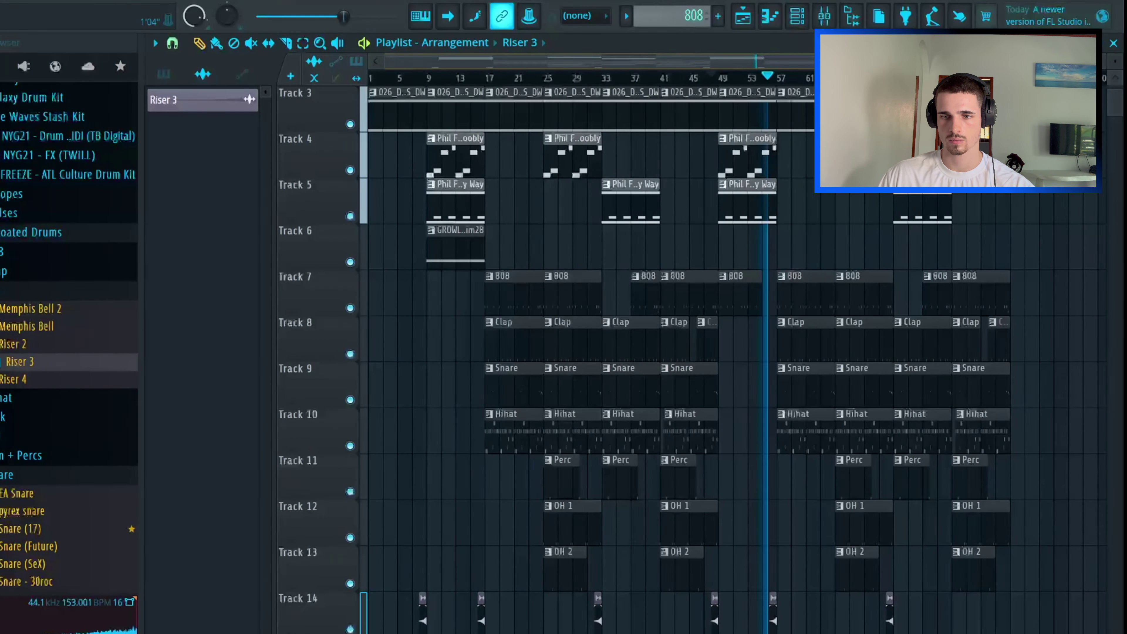
left_click_drag(877, 628, 727, 77)
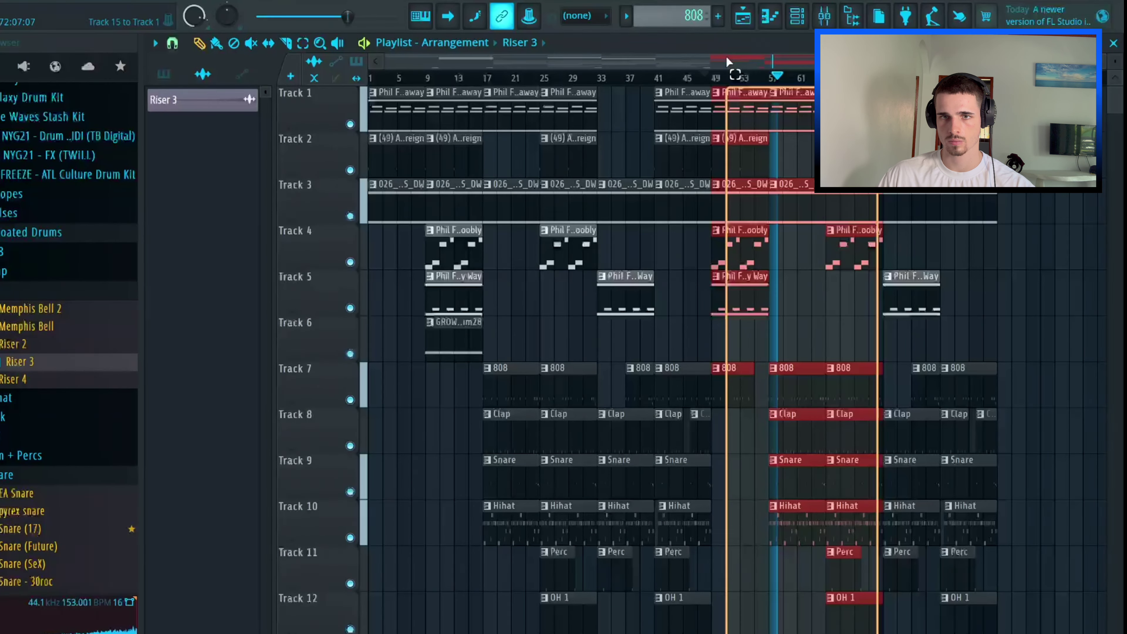
key("ctrl+b")
key("shift+Left")
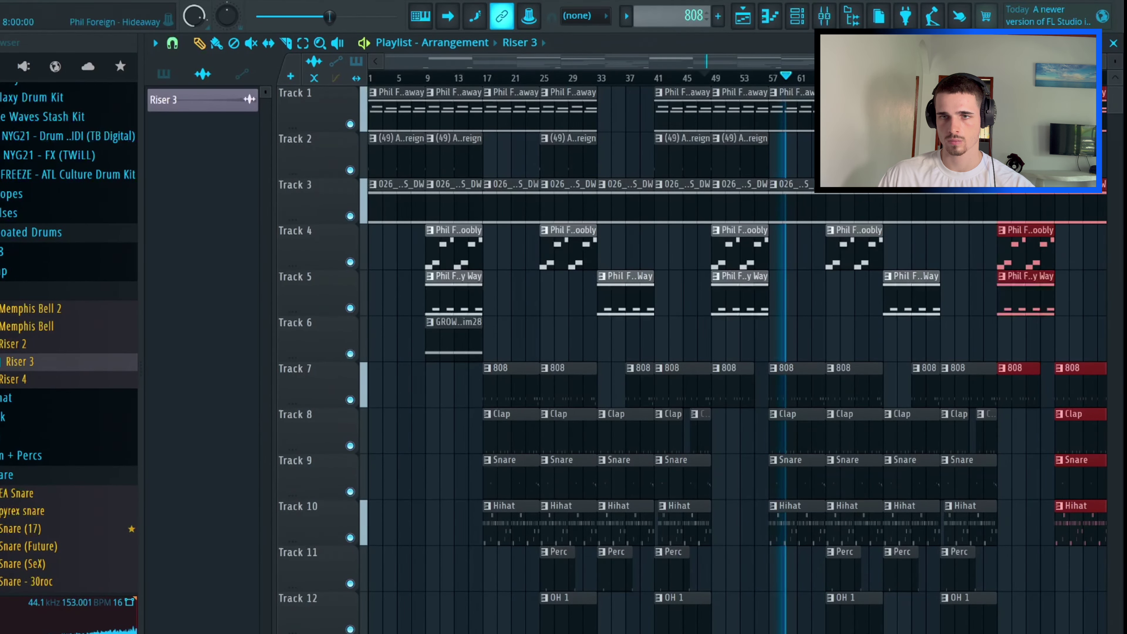
scroll(585, 338, "right", 5)
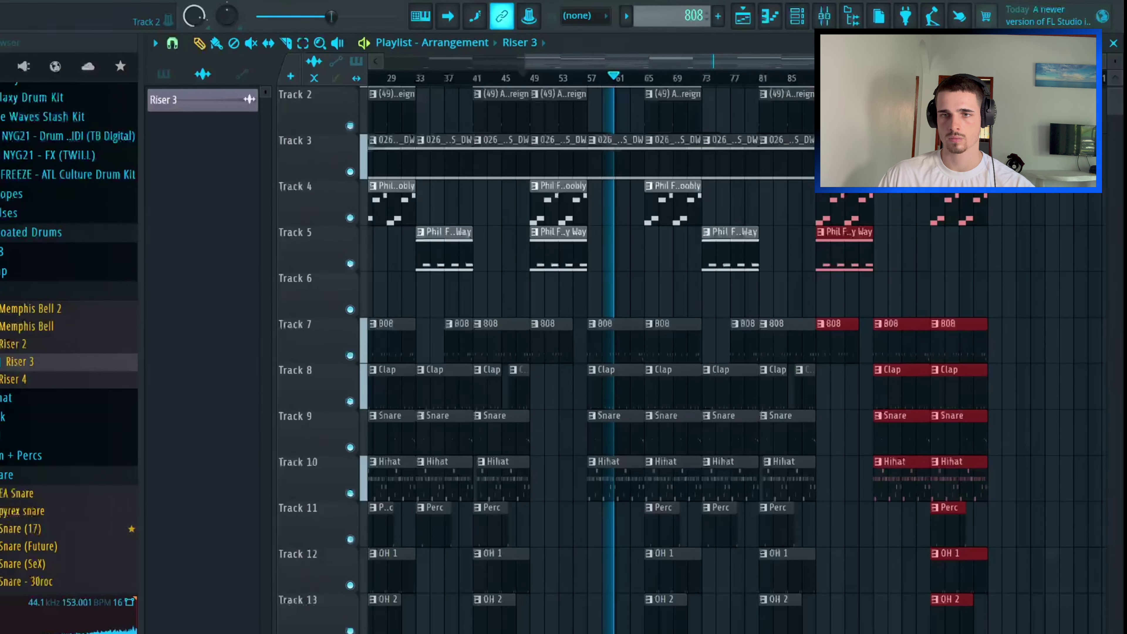
left_click(999, 199)
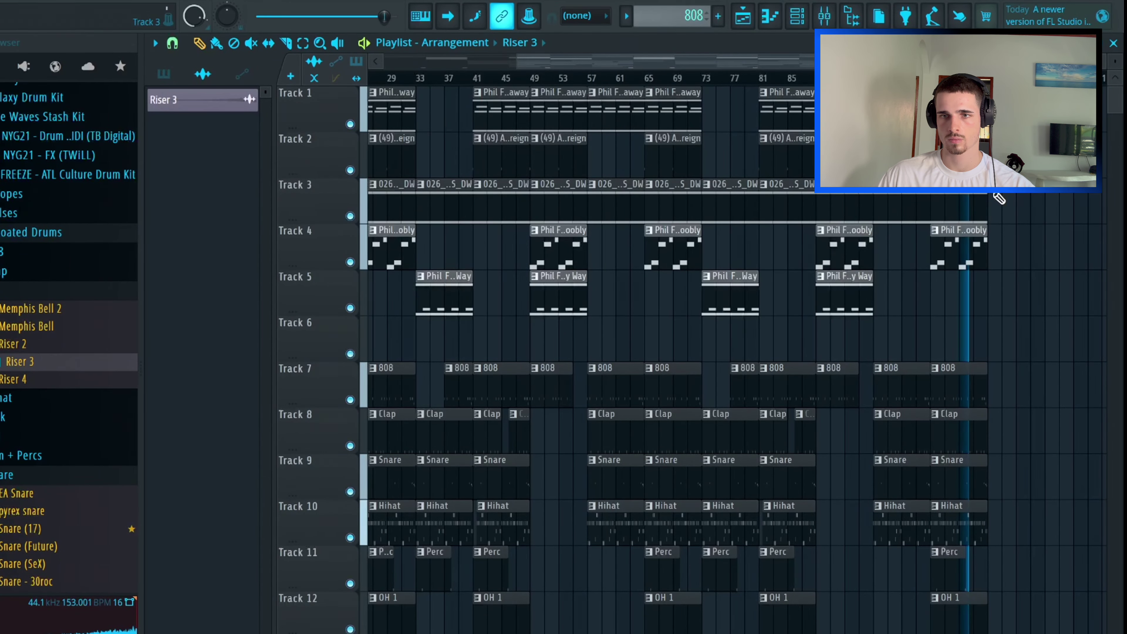
Step: Duplicate the Clap, Snare, Hihat, Perc, OH 1 and OH 2 clips of bars 105 to 112 at bar 113 and cut the copies to four bars
scroll(1034, 266, "down", 4)
left_click_drag(1010, 499, 939, 261)
key("ctrl+b")
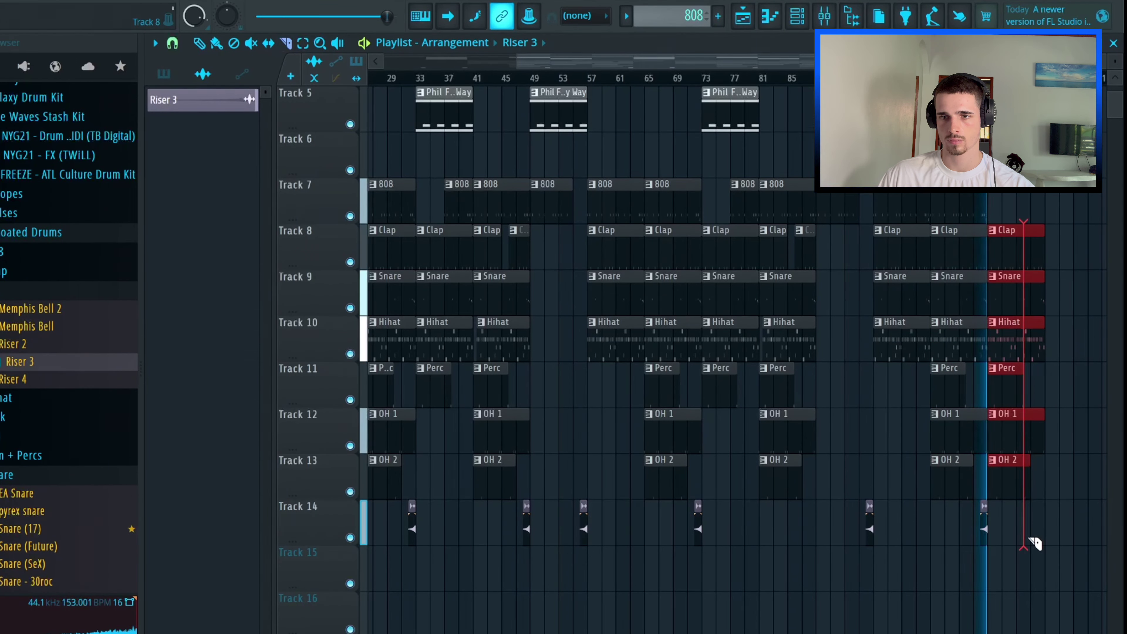
left_click_drag(1023, 537, 1022, 537)
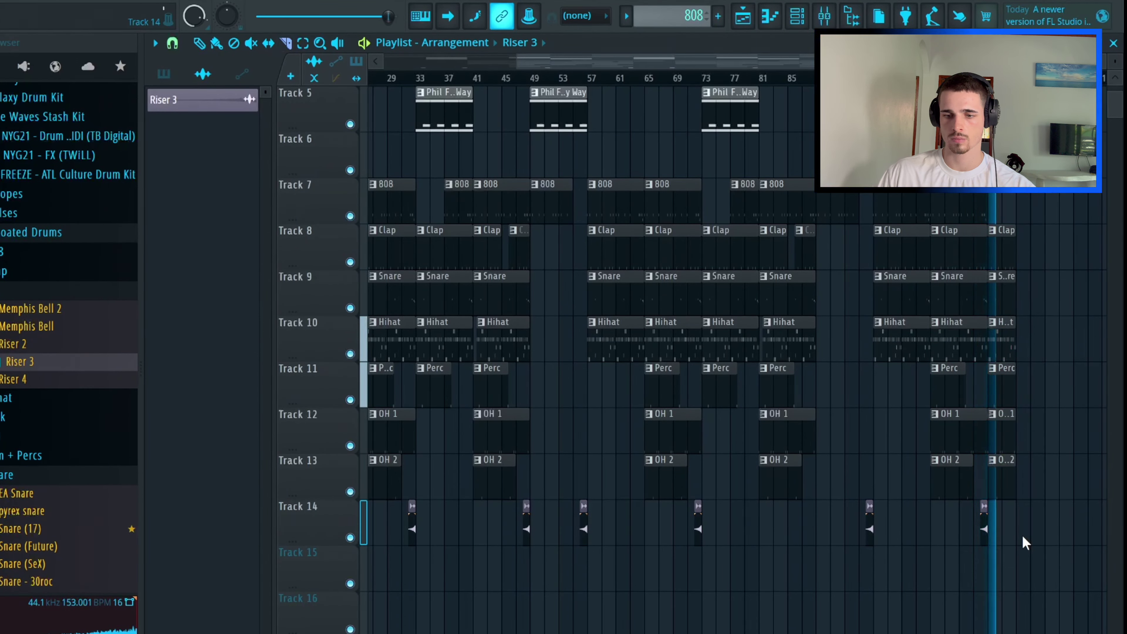
Step: Extend the outro melody with a 026_DIGITAL_FLIPS_DW clip in bars 113 to 120
scroll(1026, 541, "up", 4)
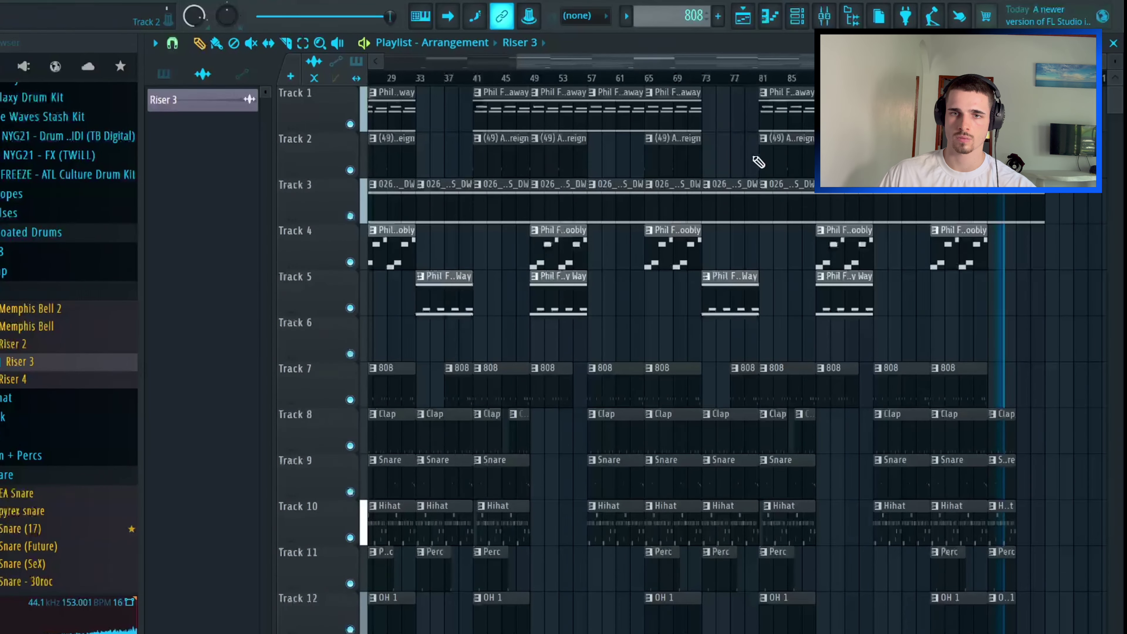
scroll(638, 65, "down", 3)
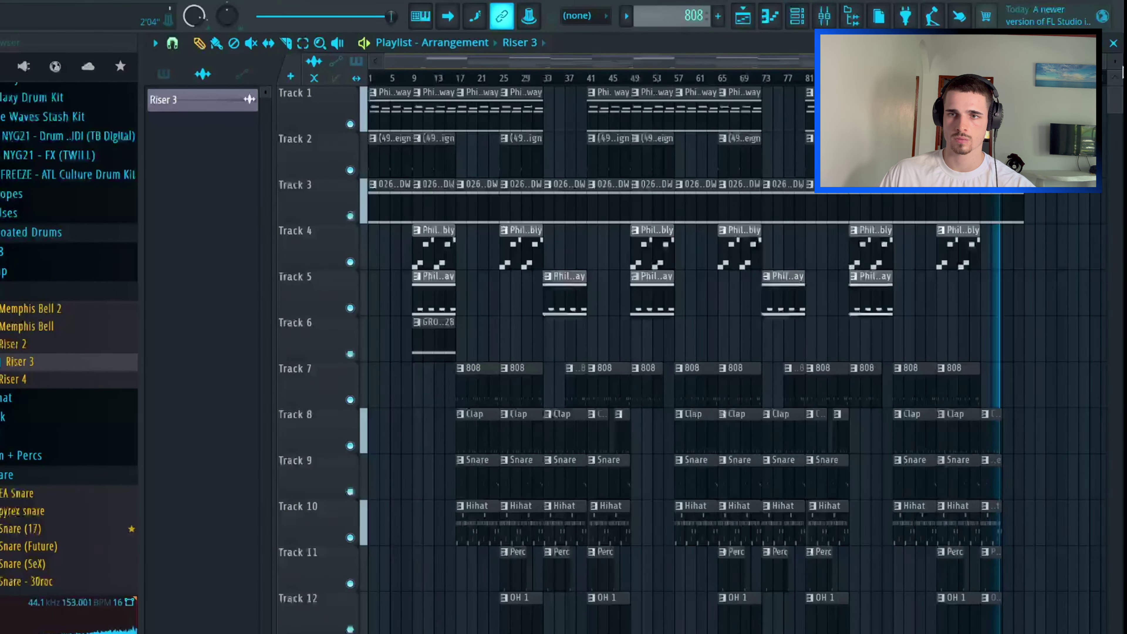
scroll(1000, 209, "down", 1)
scroll(1000, 209, "up", 1)
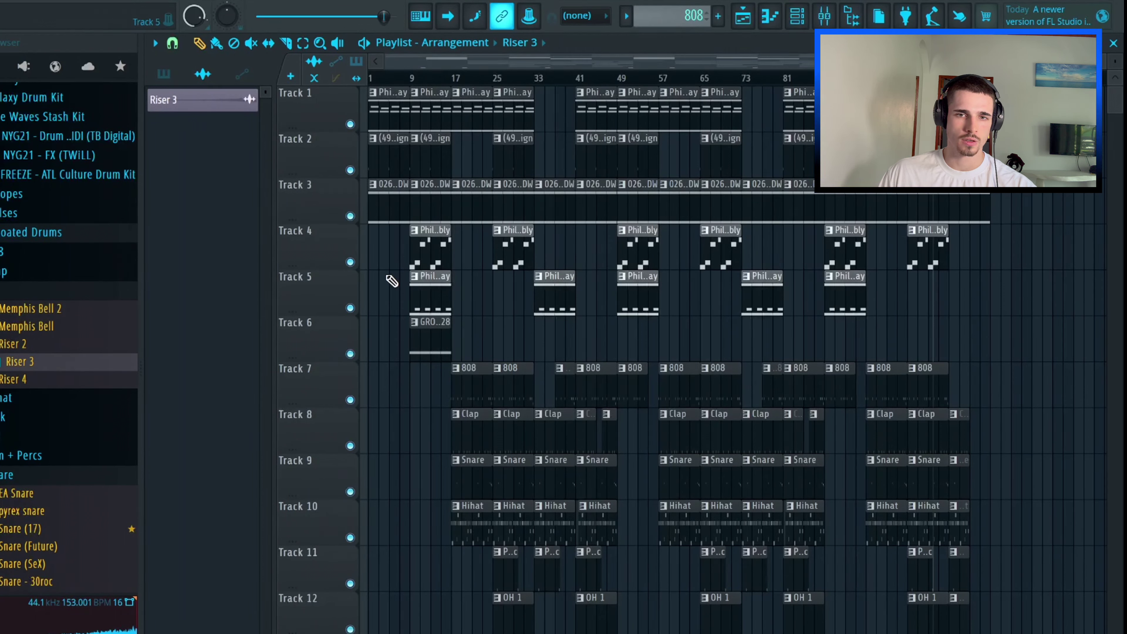
Step: Review the opening sections of the arrangement: bars 1 to 16, bars 17 to 32 and bars 33 to 40
left_click_drag(382, 263, 425, 88)
left_click_drag(425, 323, 379, 78)
left_click(409, 76)
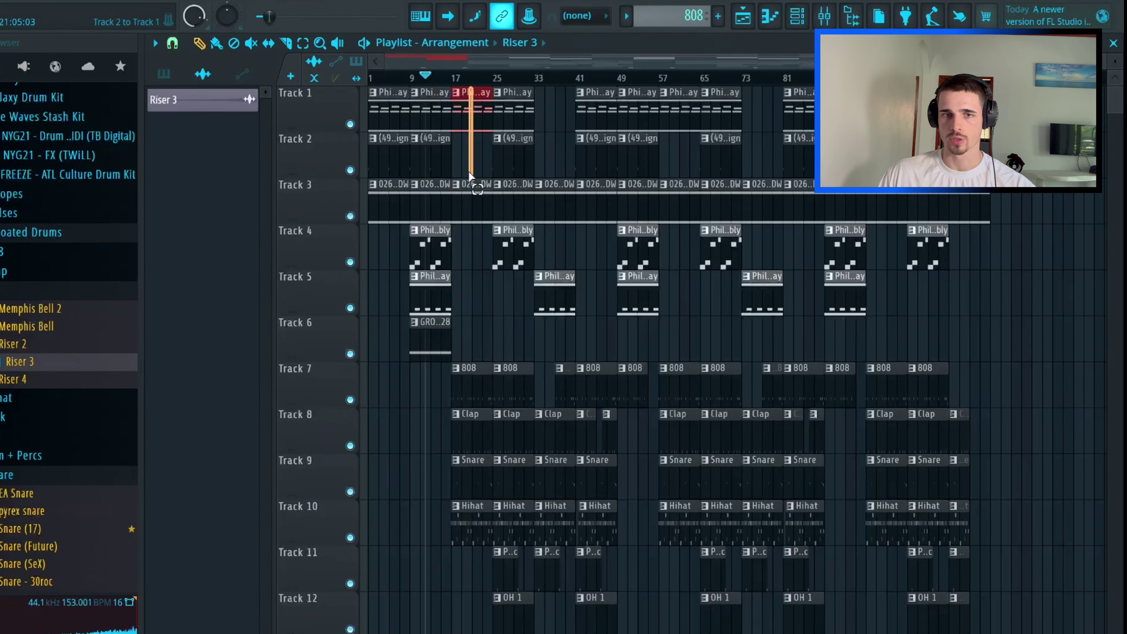
left_click_drag(470, 175, 513, 626)
left_click_drag(474, 590, 468, 86)
left_click_drag(501, 138, 539, 562)
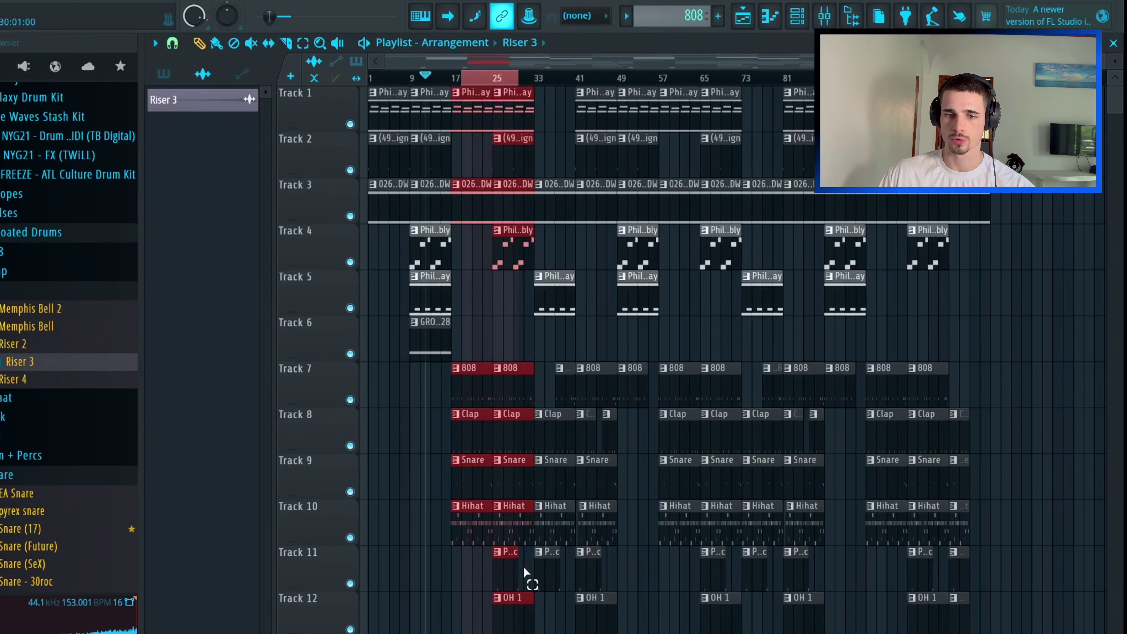
left_click(499, 72)
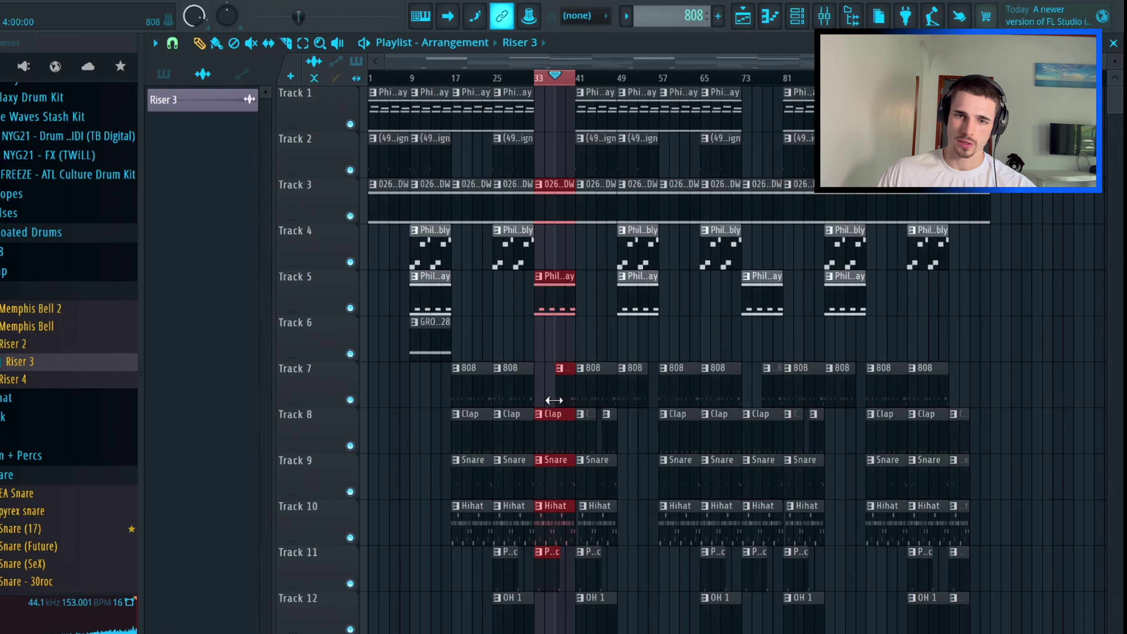
scroll(554, 400, "down", 2)
scroll(608, 170, "up", 2)
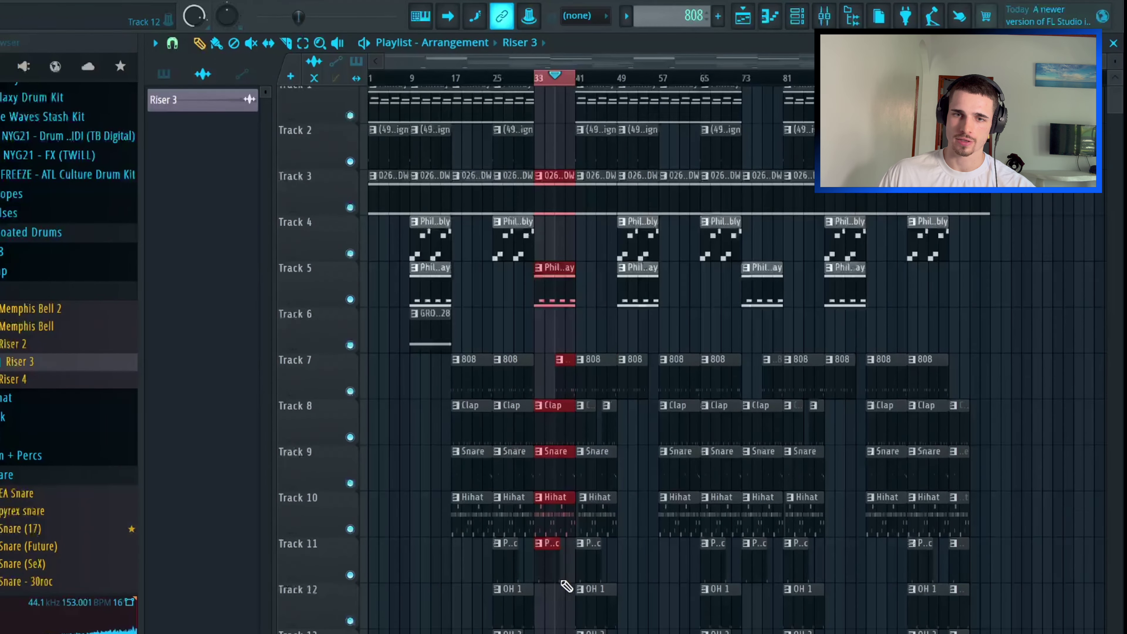
Step: Examine the drum variations in bars 41 to 48 and the 808-only section with all melodies in bars 49 to 56
left_click_drag(576, 84, 636, 84)
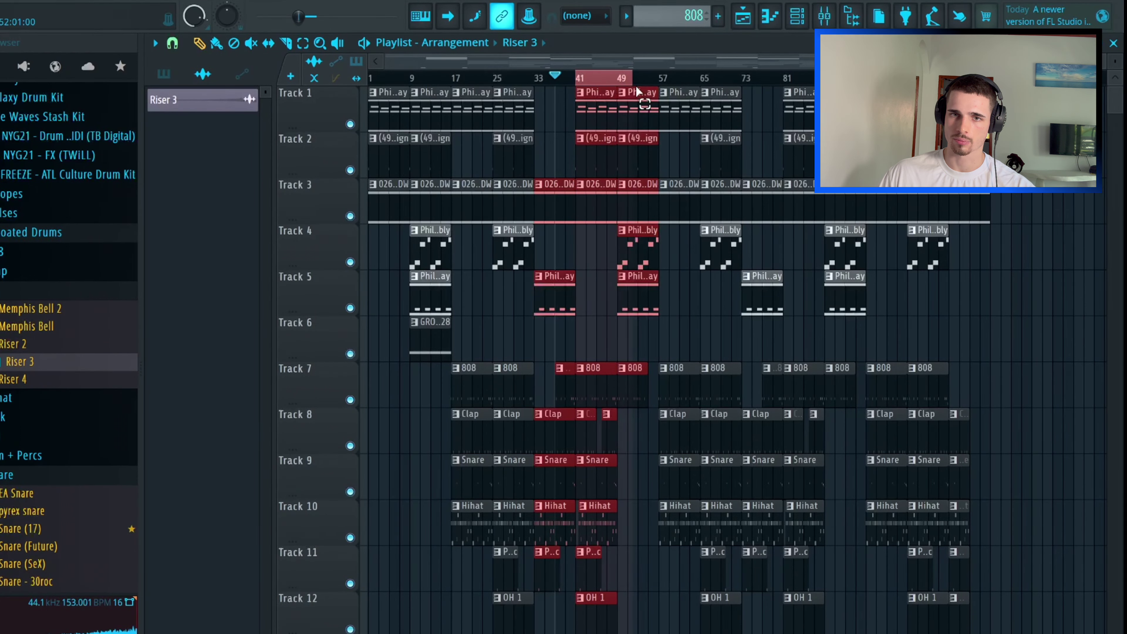
scroll(601, 493, "up", 2)
scroll(602, 493, "up", 3)
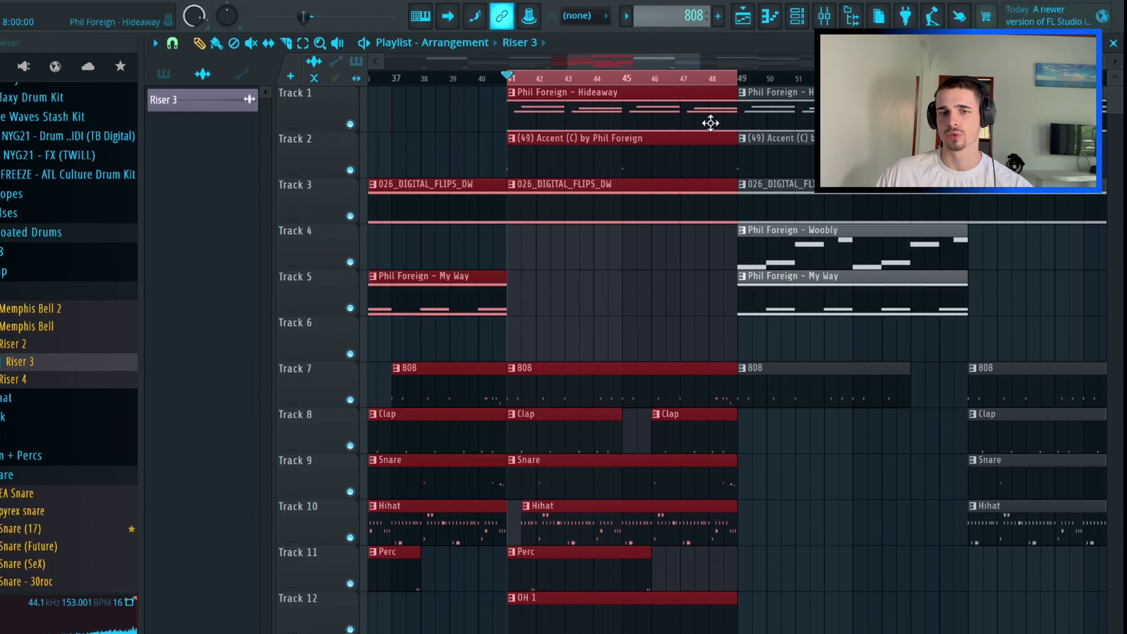
left_click_drag(606, 67, 798, 68)
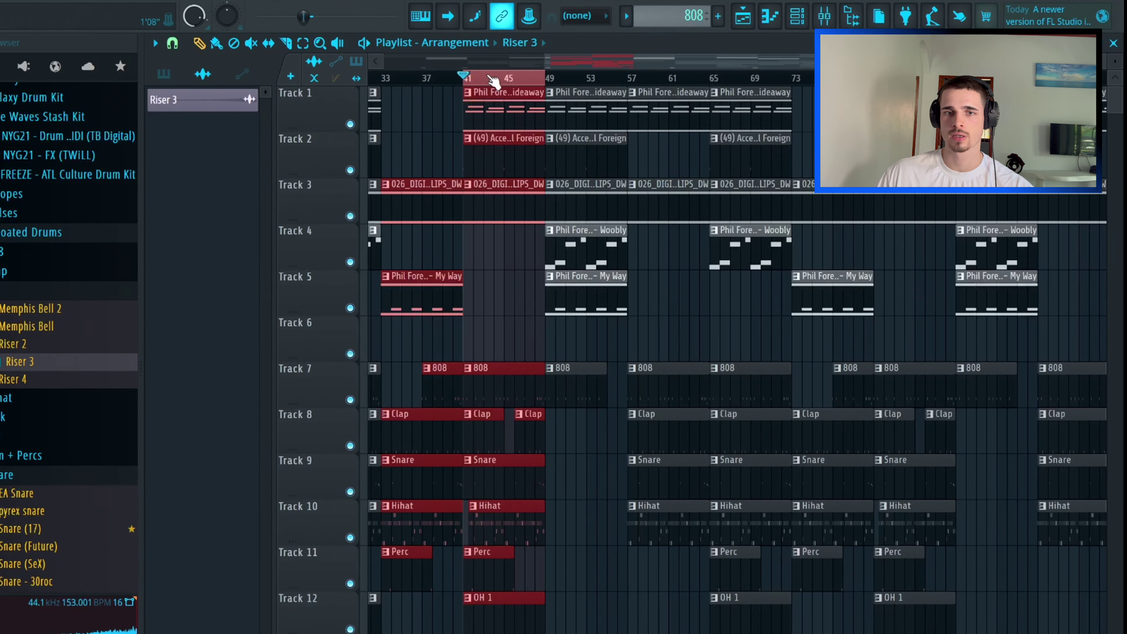
left_click_drag(492, 80, 591, 87)
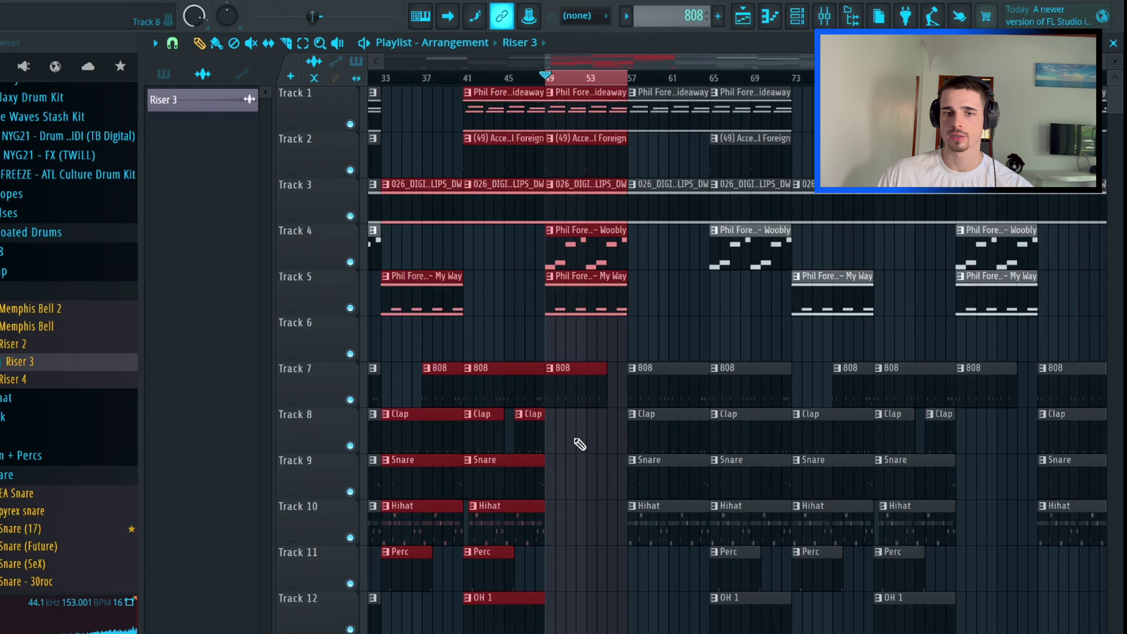
left_click_drag(587, 500, 551, 362)
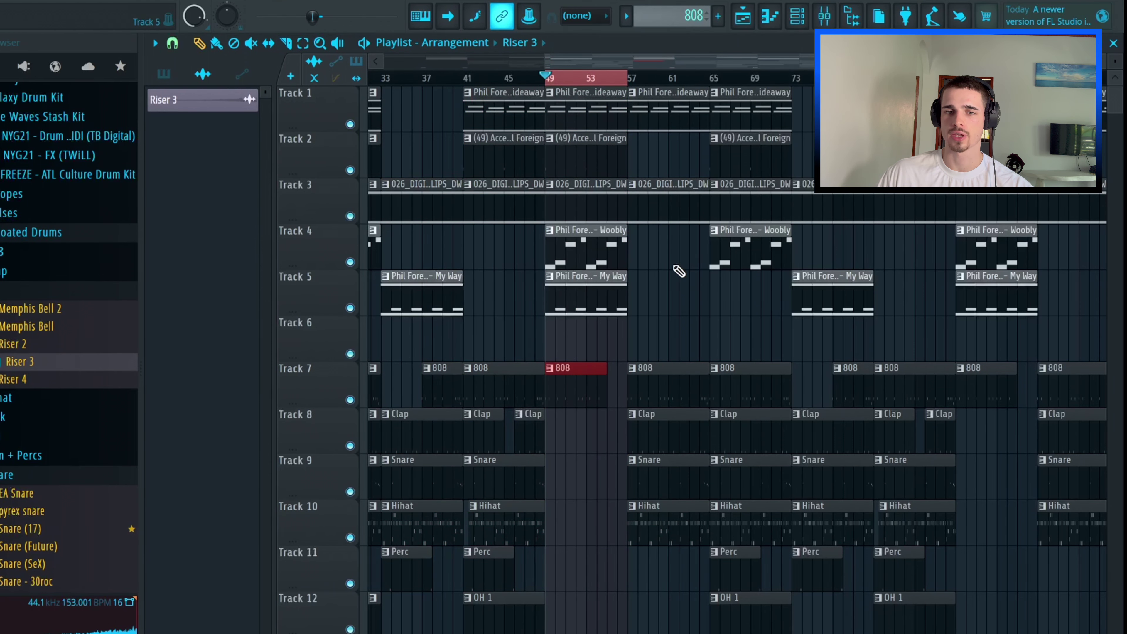
Step: Review the repeated sections from bar 57 to the outro and look over the whole arrangement
scroll(788, 64, "right", 1)
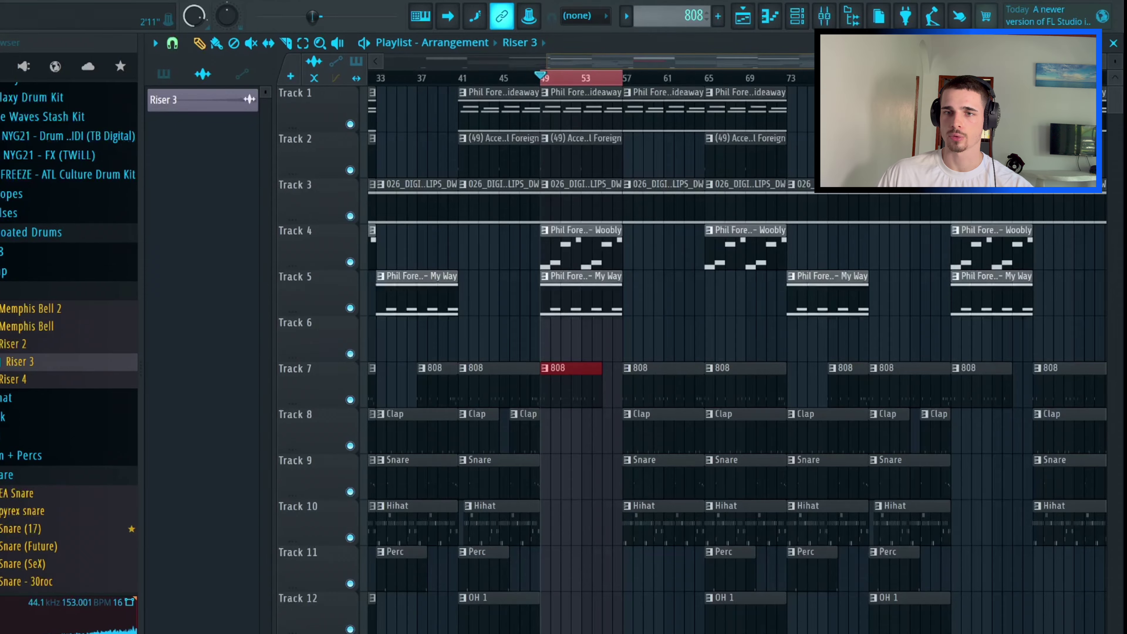
scroll(632, 396, "down", 2)
left_click(560, 84)
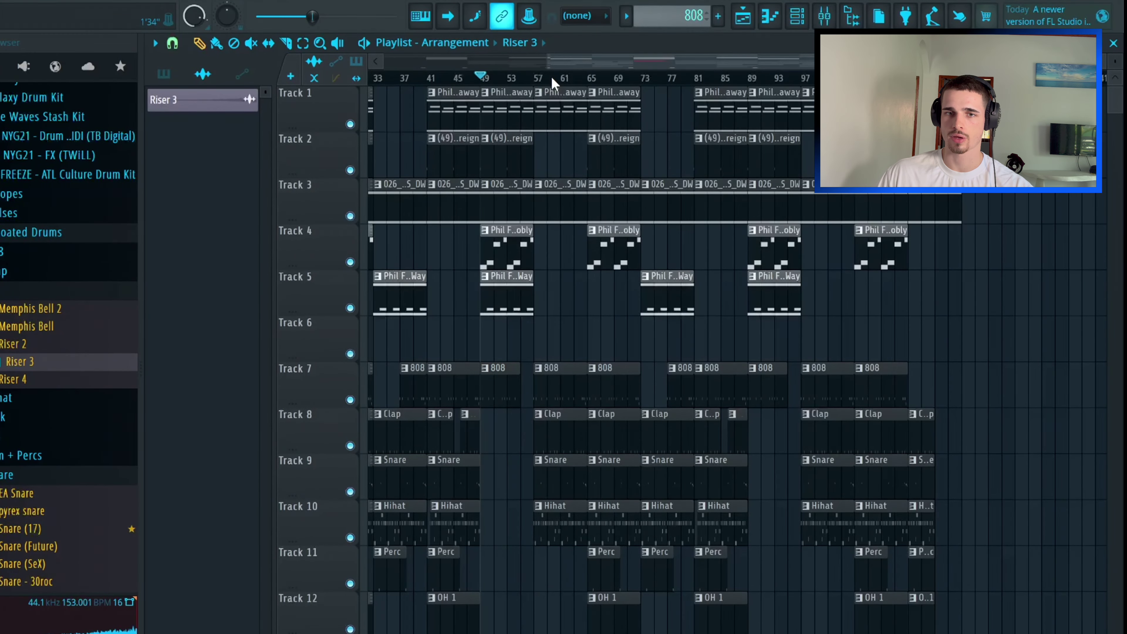
left_click_drag(545, 79, 654, 91)
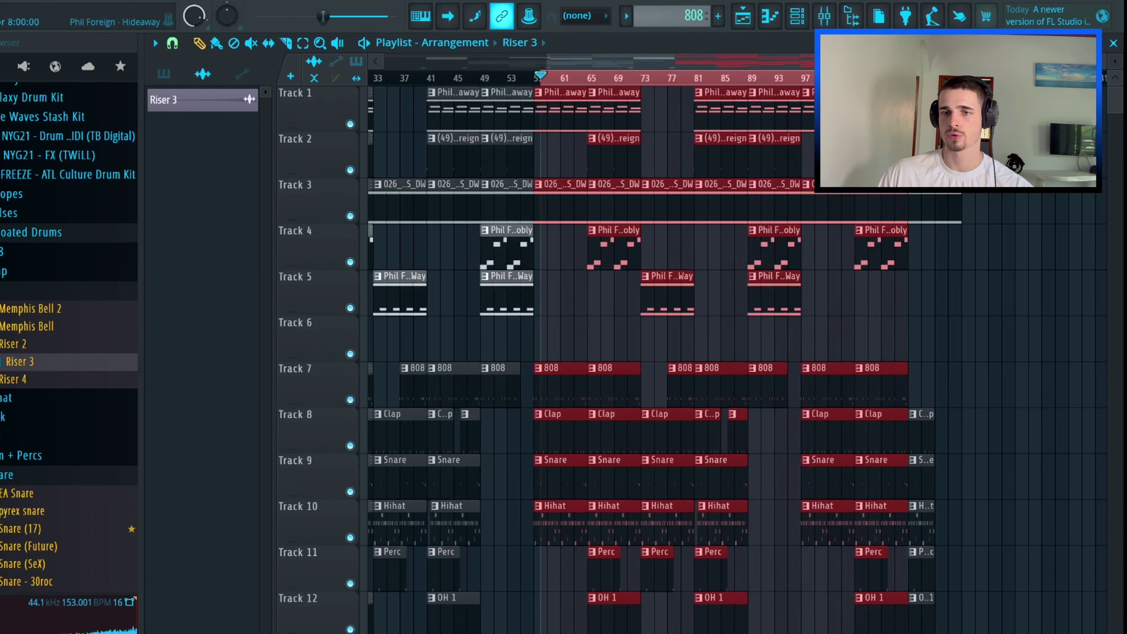
left_click(964, 330)
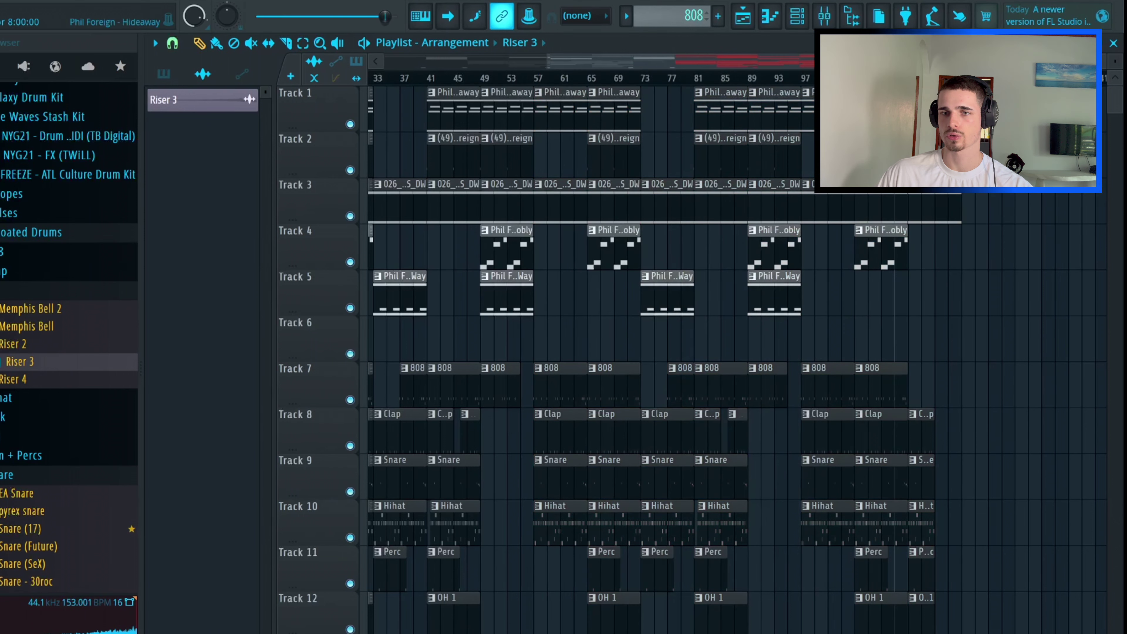
scroll(941, 344, "down", 2)
scroll(959, 300, "up", 2)
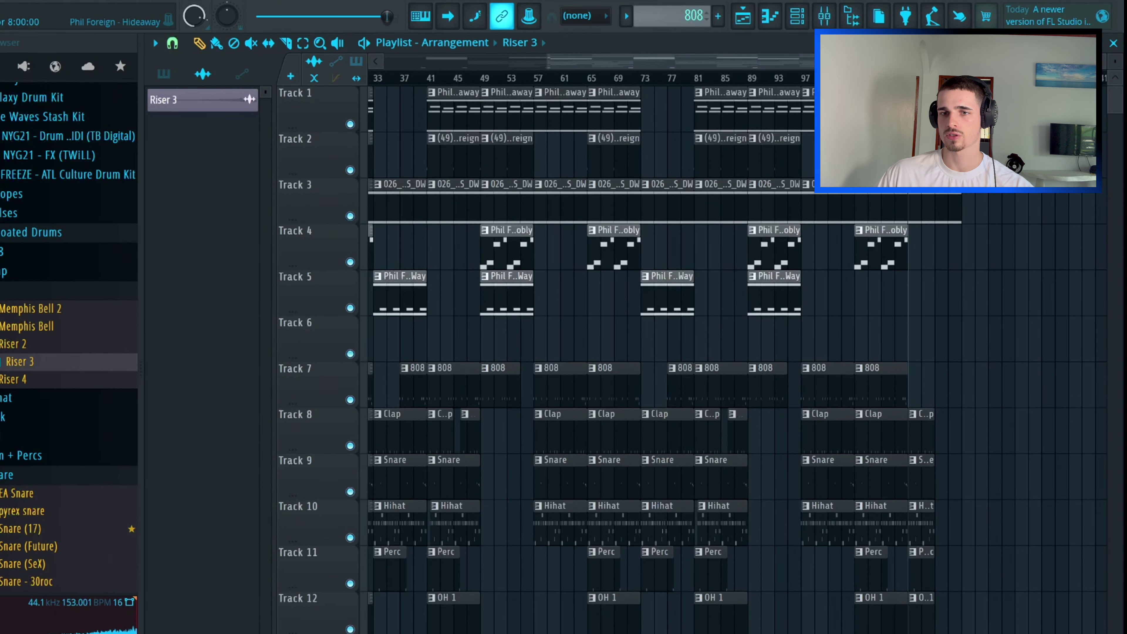
scroll(340, 84, "down", 2)
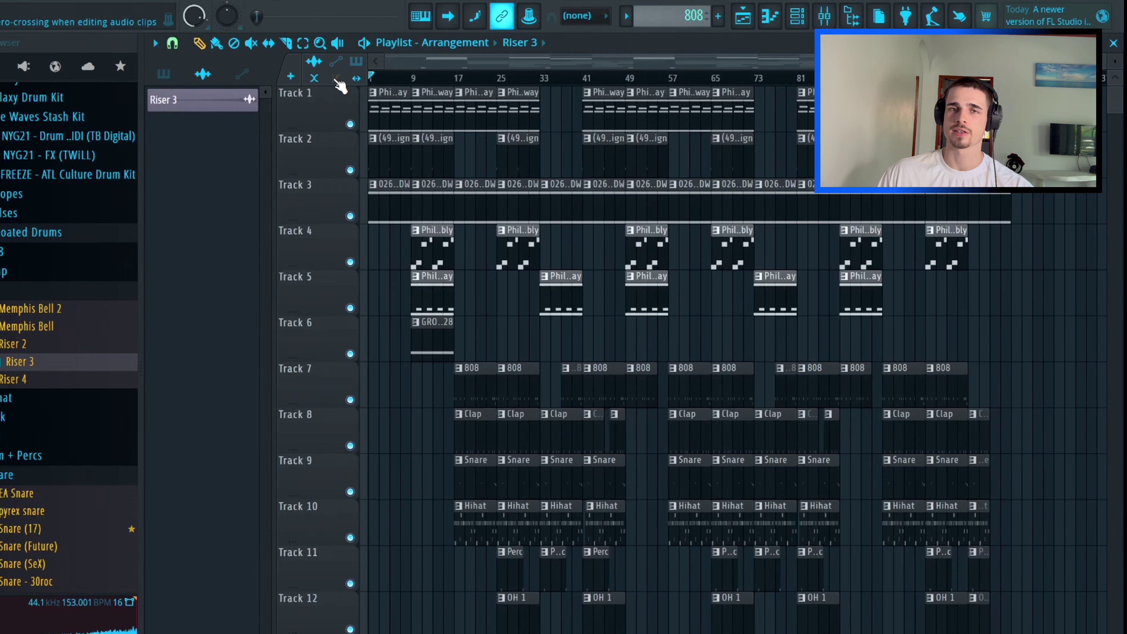